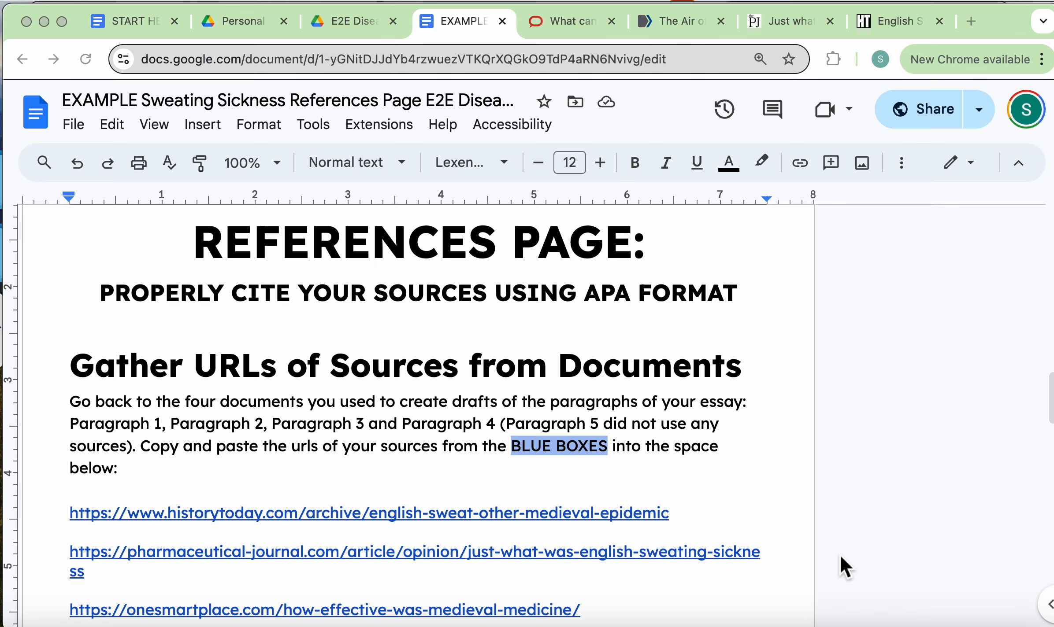
Review the list of gathered source URLs and the History Today article behind the first one
scroll(839, 553, "down", 6)
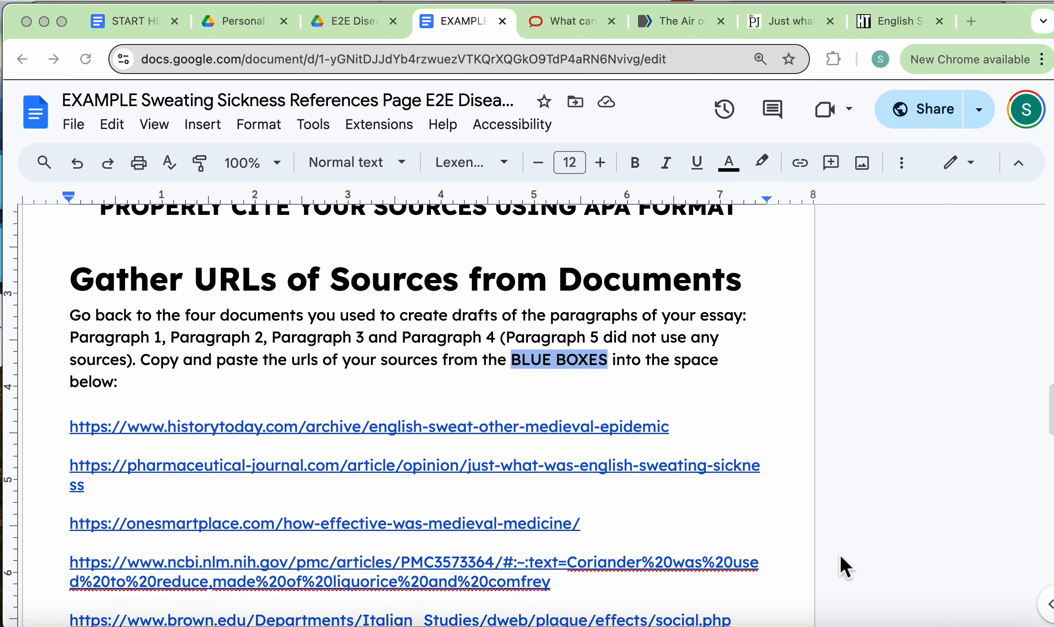
scroll(839, 554, "down", 1)
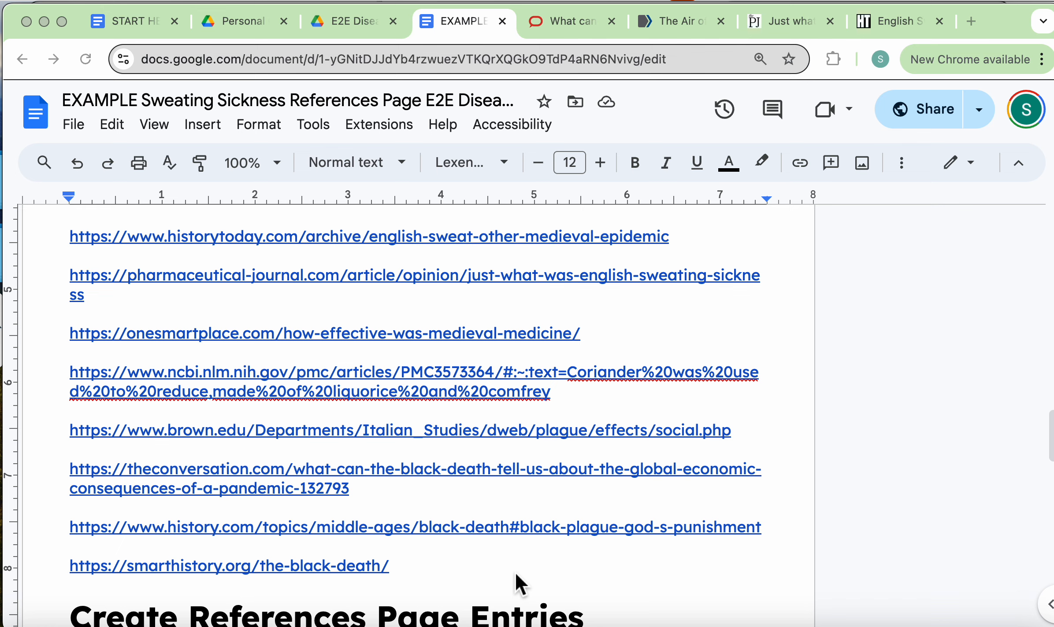
scroll(516, 575, "up", 2)
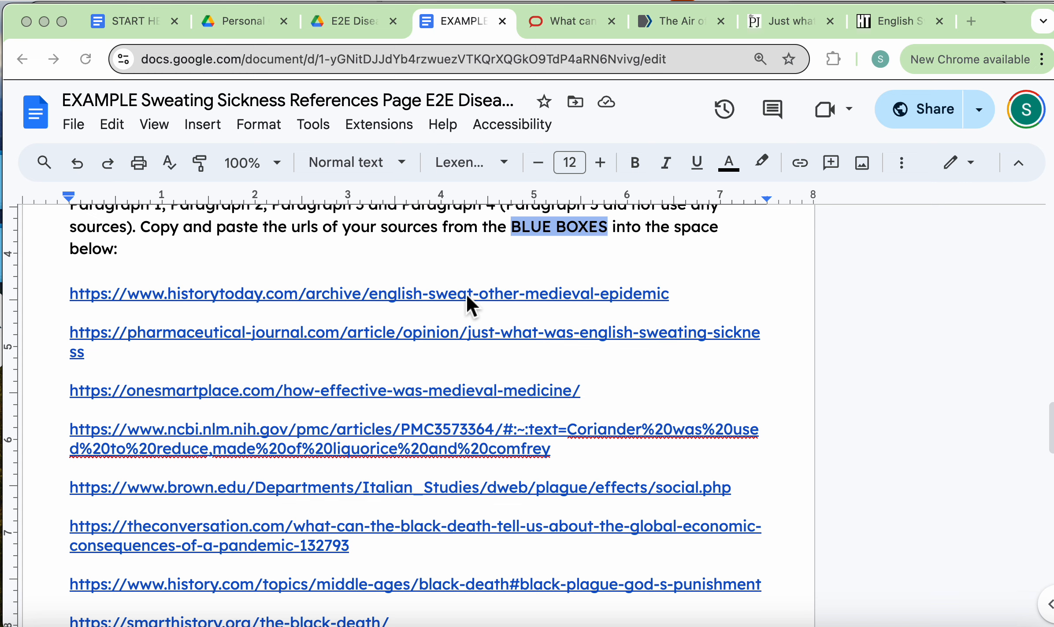
left_click(879, 24)
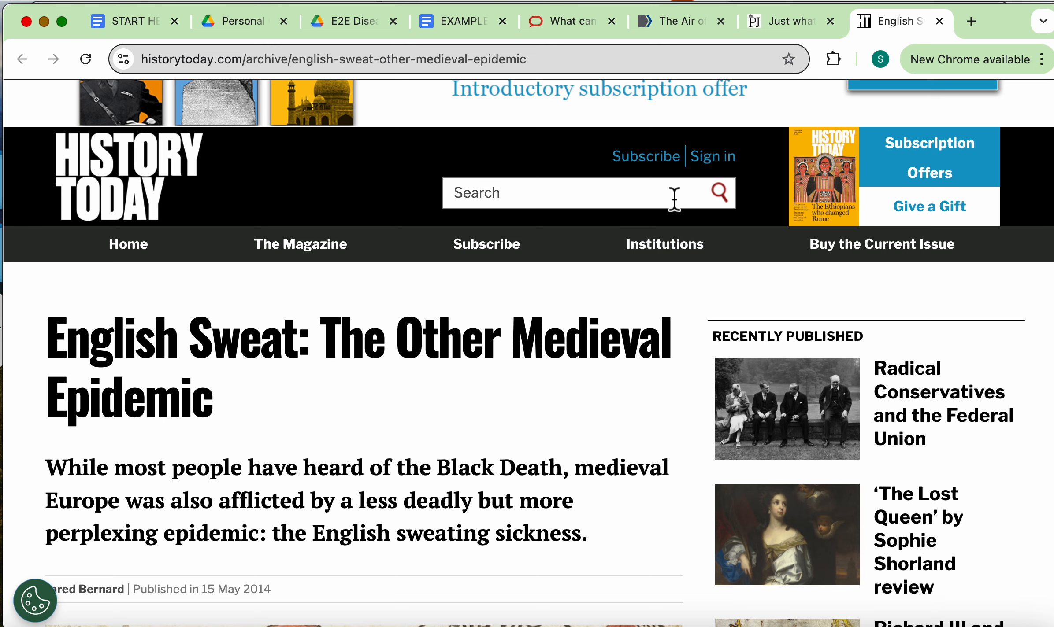
left_click(443, 30)
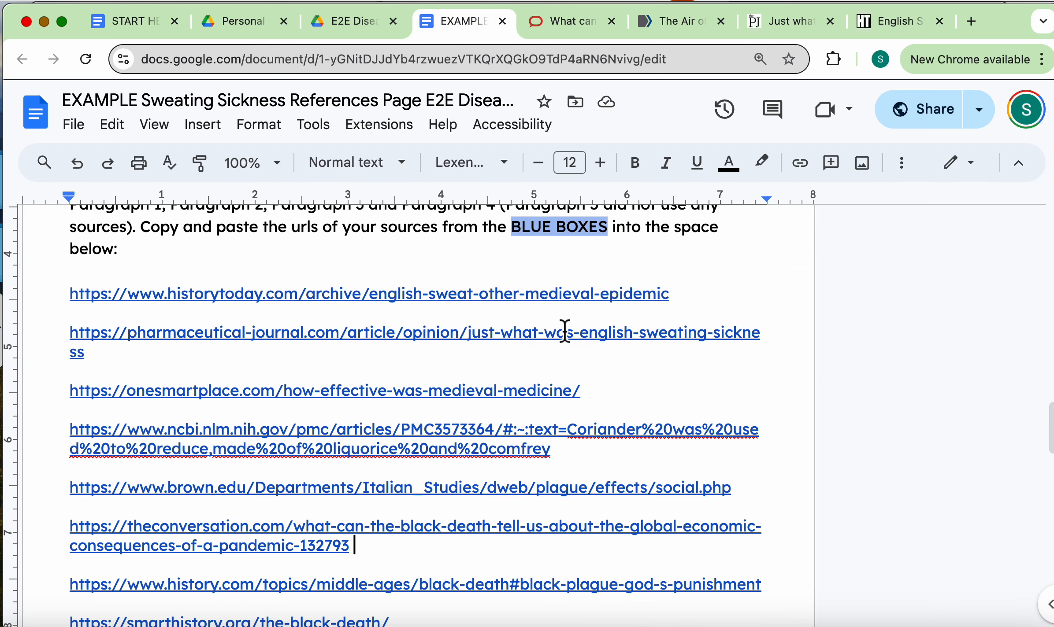
Open the document's Citations tool and set the citation style to APA (7th ed.)
left_click(321, 130)
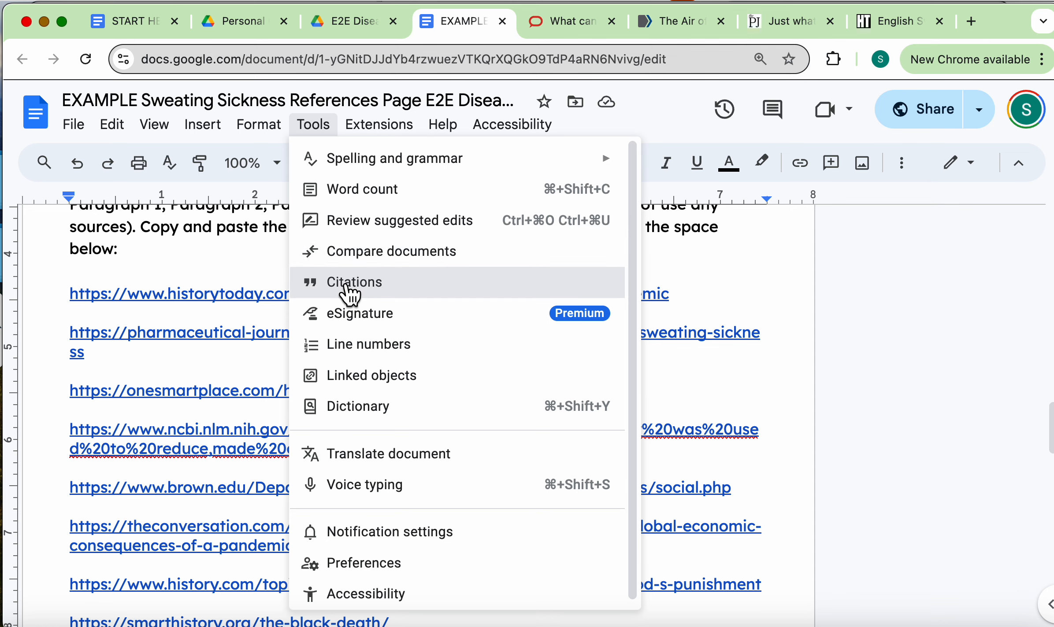
left_click(341, 281)
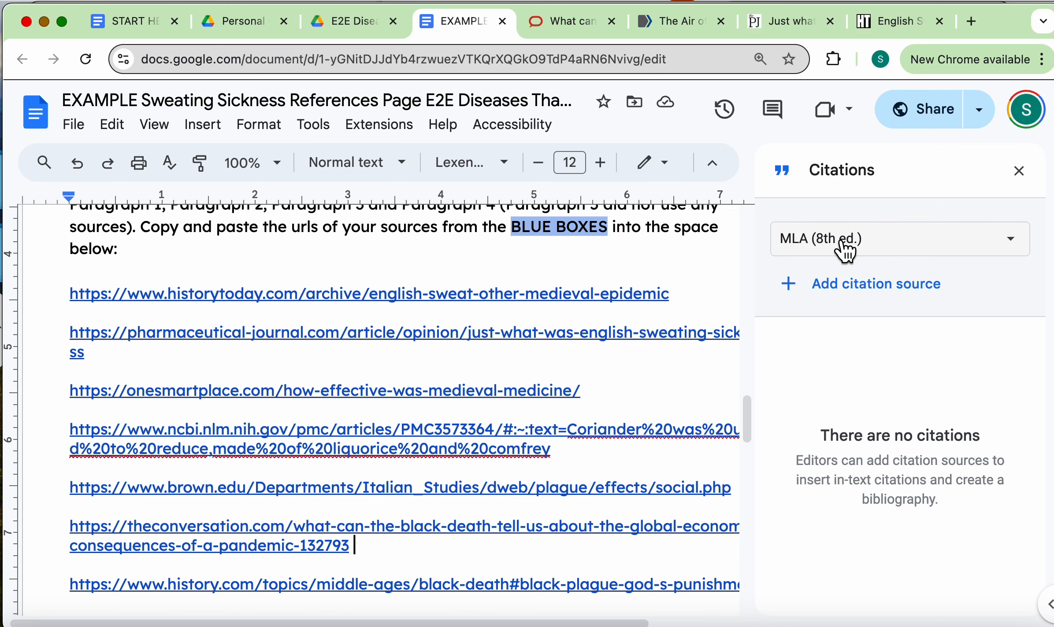
left_click(1017, 252)
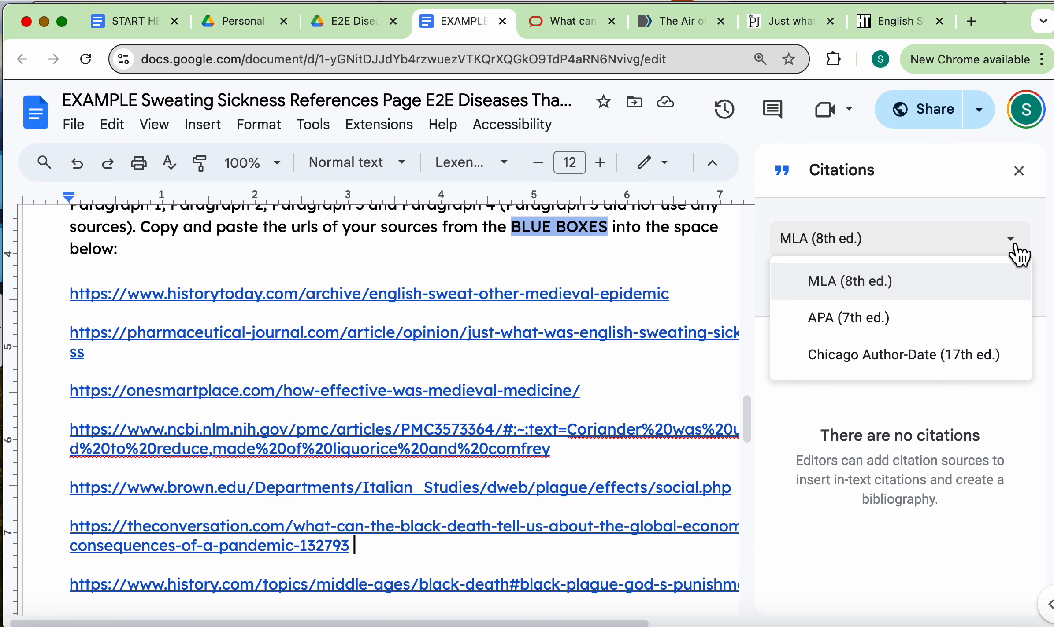
left_click(841, 317)
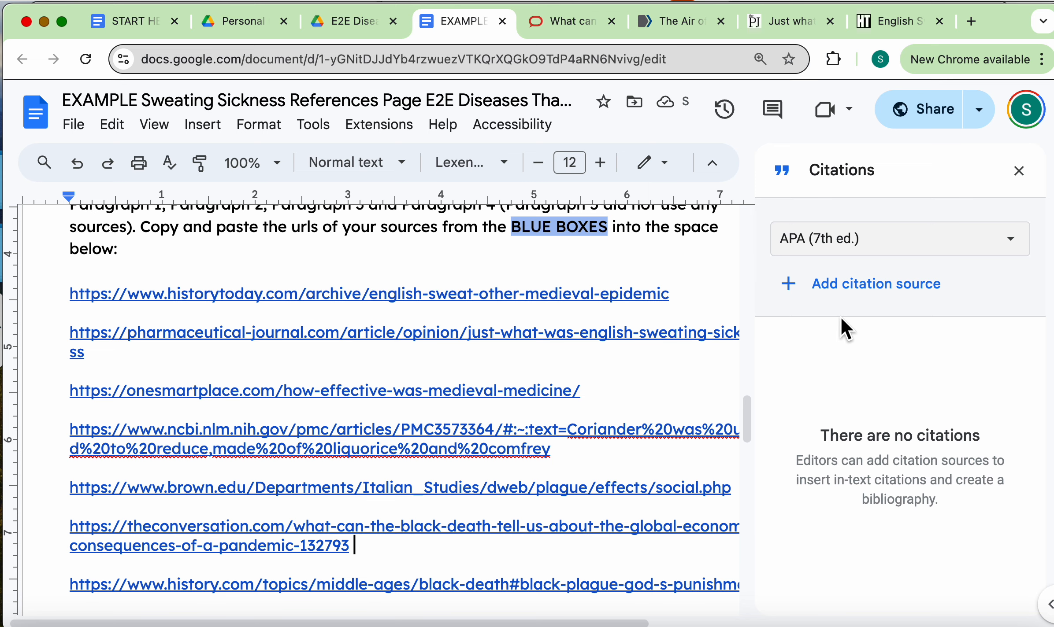
Start a new citation source and set its source type to Website, consulting the open History Today article
left_click(837, 285)
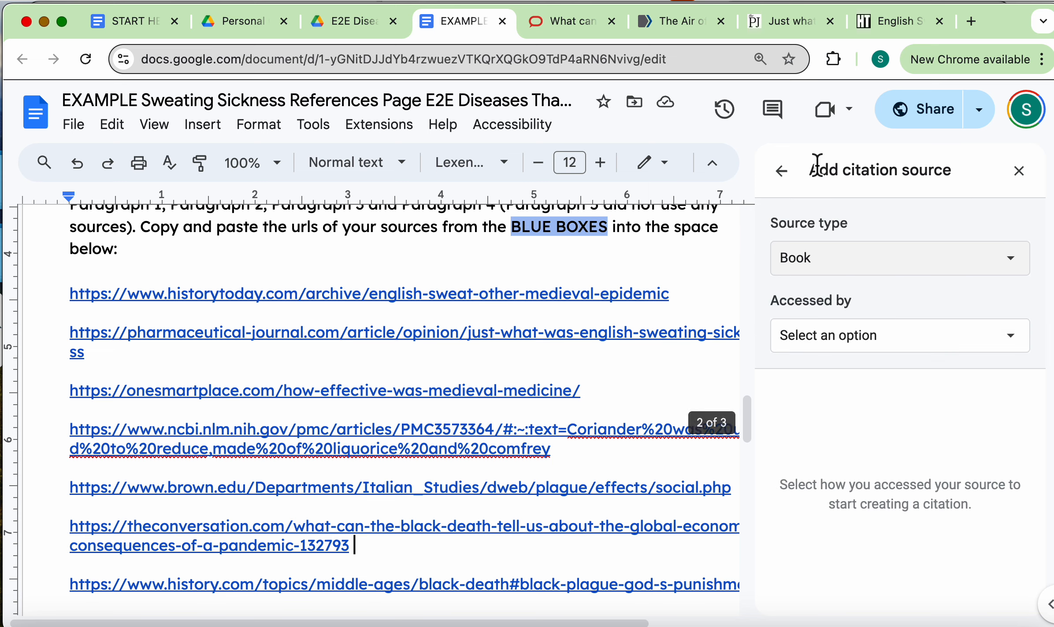
left_click(895, 22)
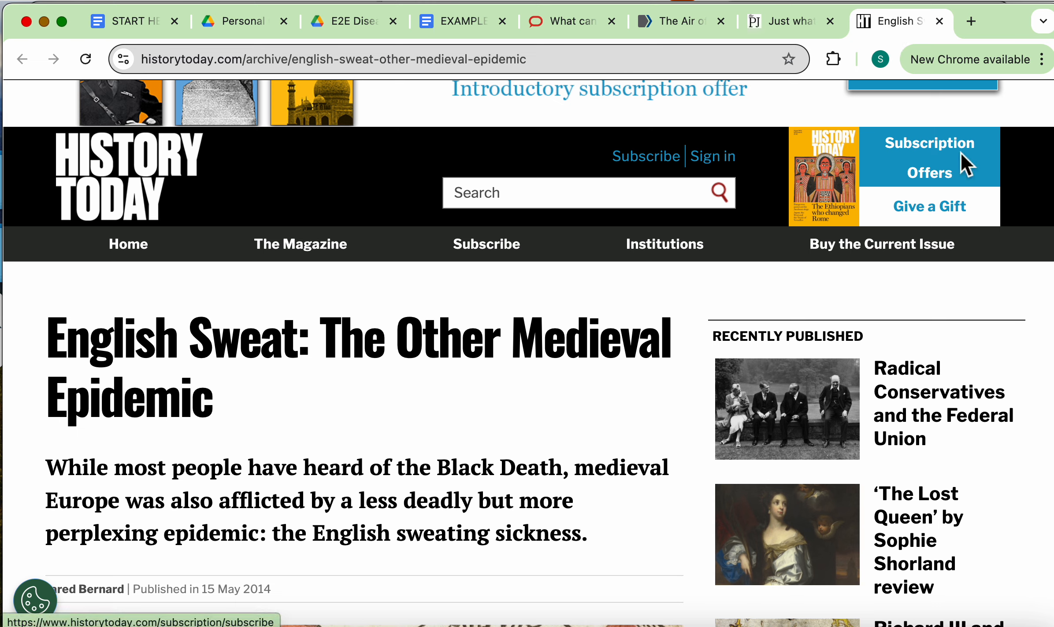
left_click(439, 22)
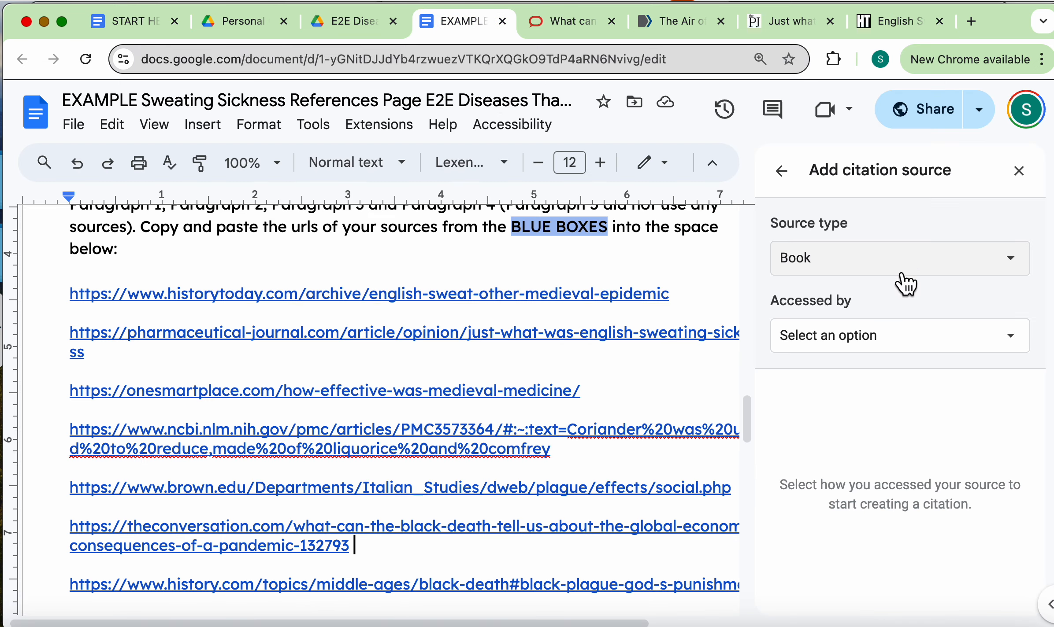
left_click(825, 260)
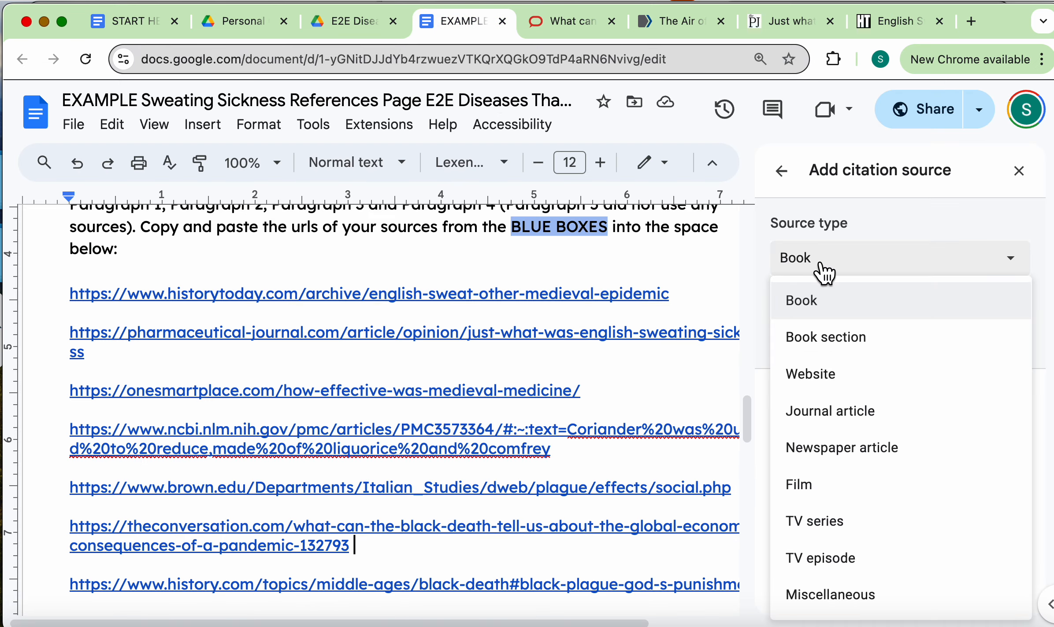
left_click(821, 390)
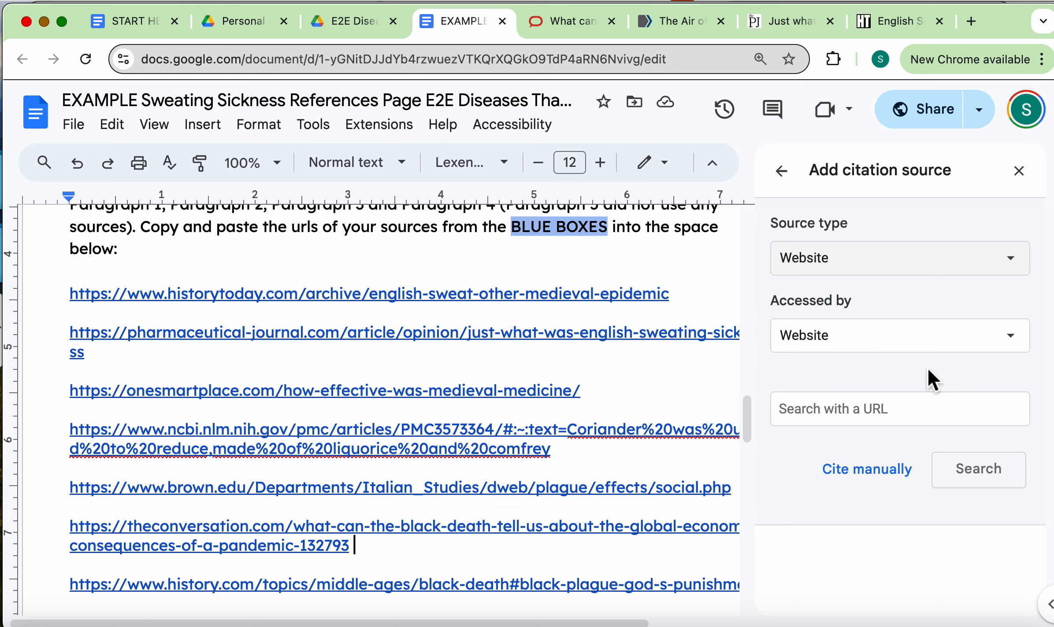
left_click_drag(670, 296, 68, 299)
key("super+c")
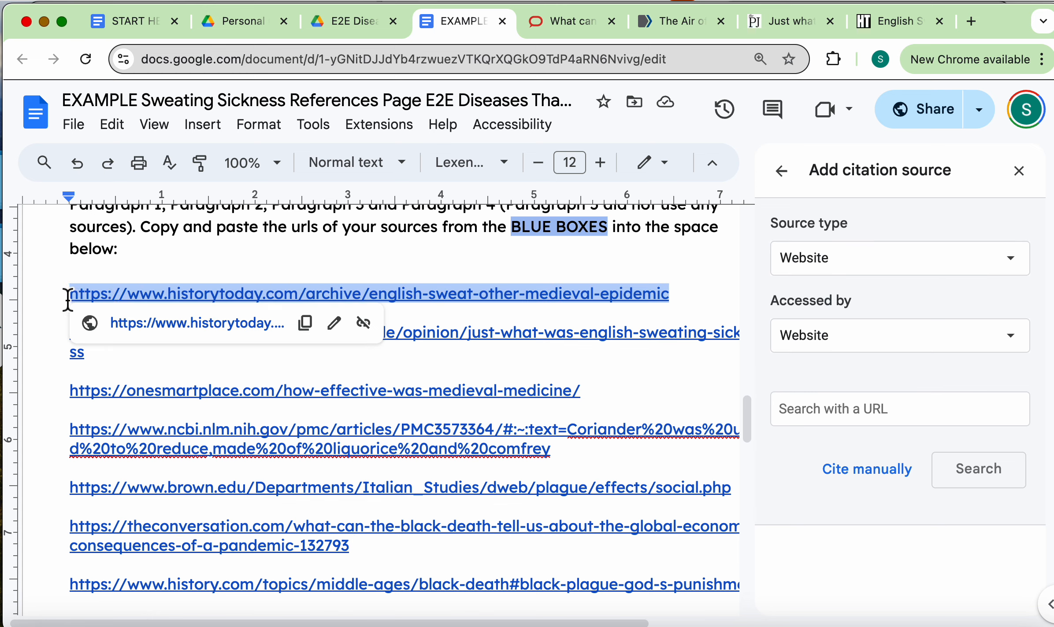
left_click(863, 418)
key("super+v")
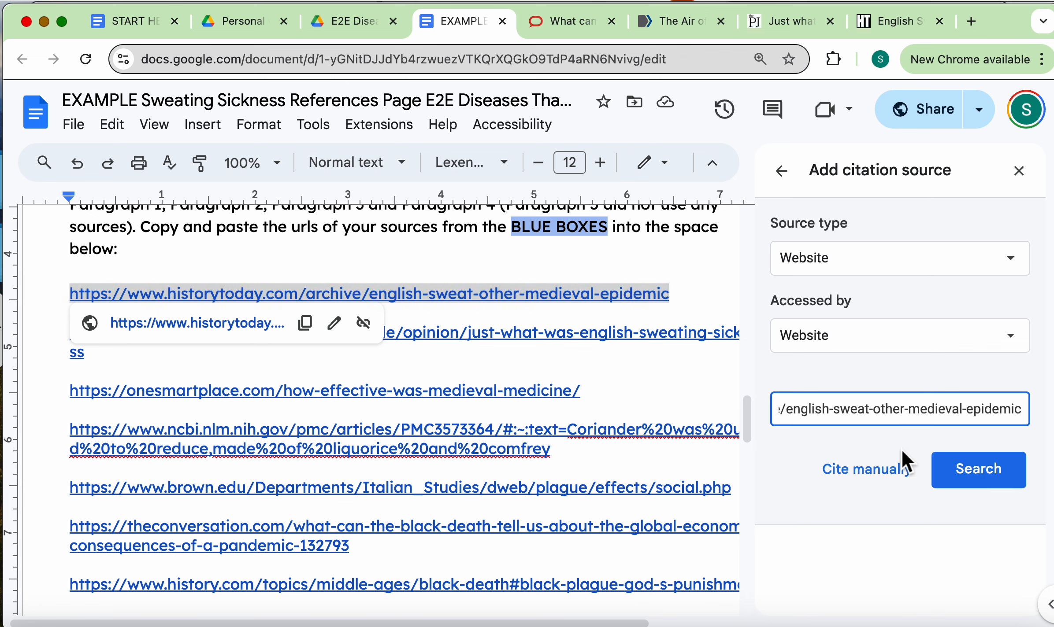
left_click(982, 476)
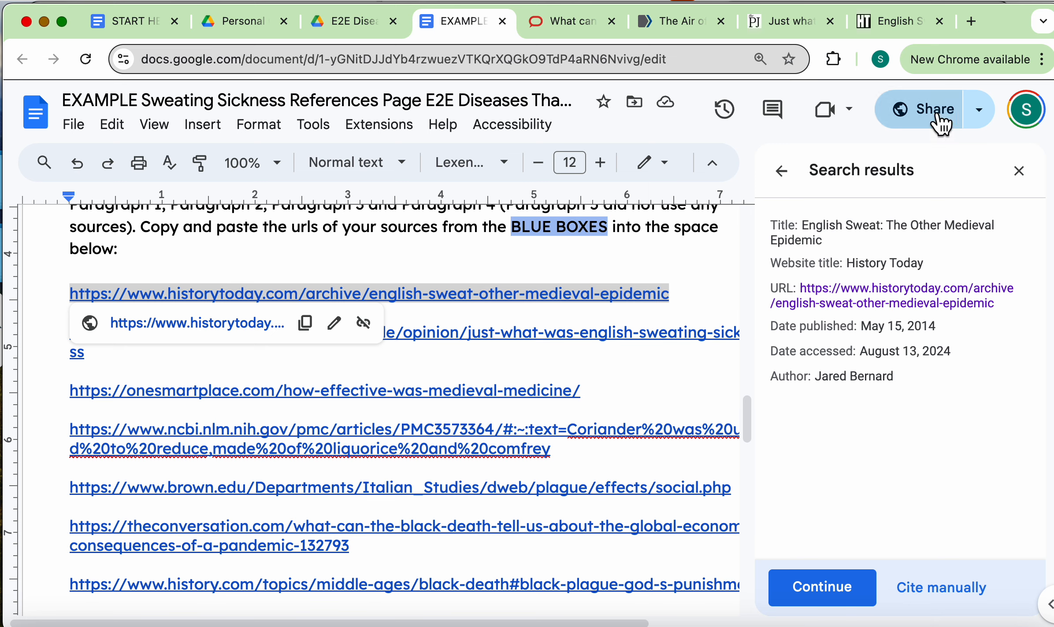
Check the retrieved title, date and author against the History Today article and add it as a citation source
left_click(895, 26)
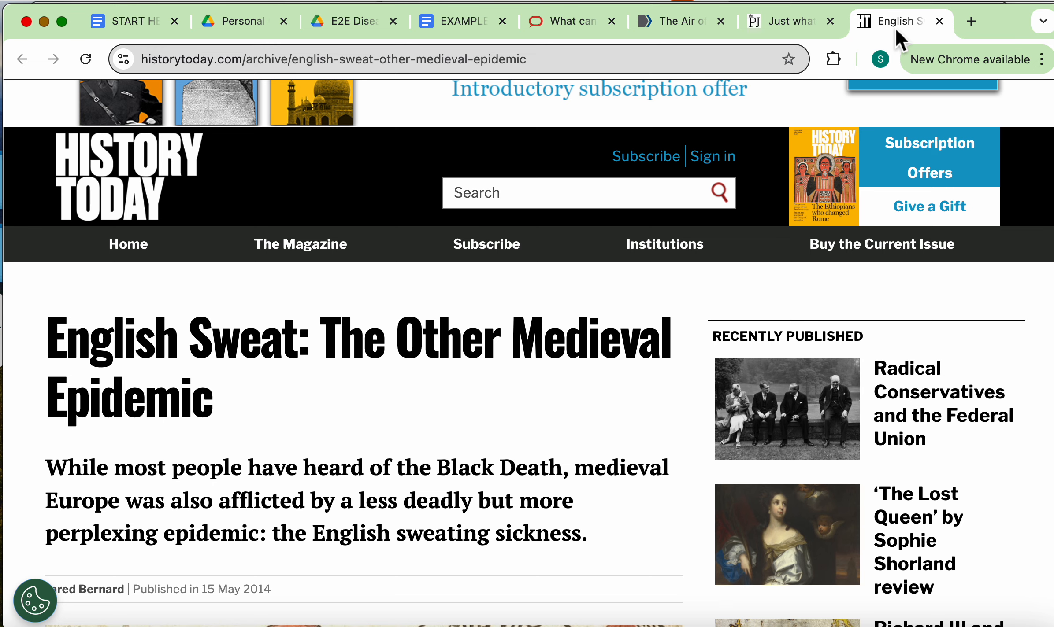
left_click(465, 28)
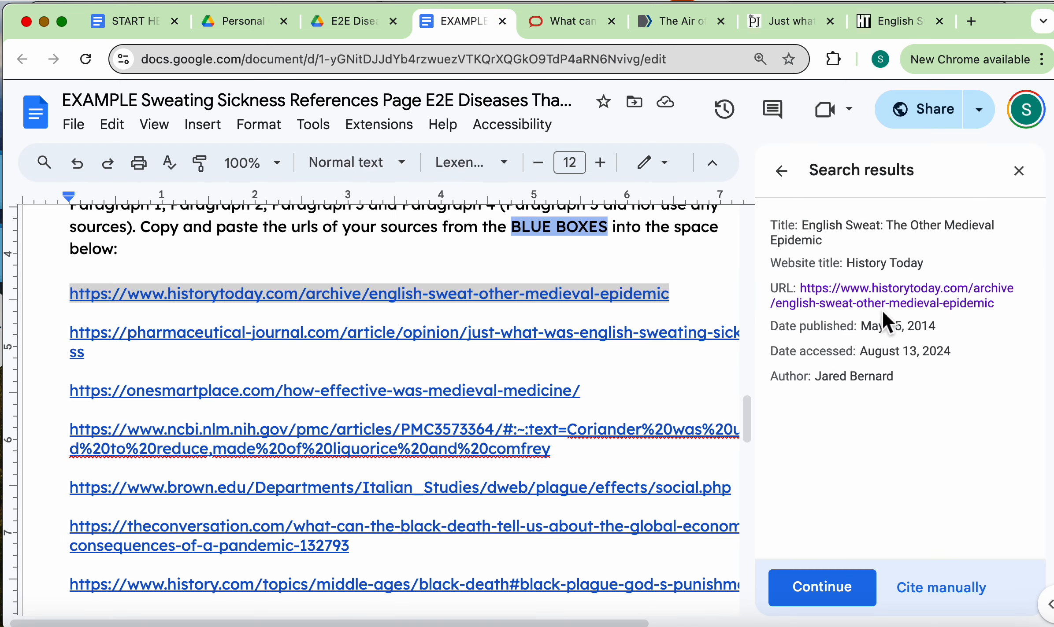
left_click(878, 21)
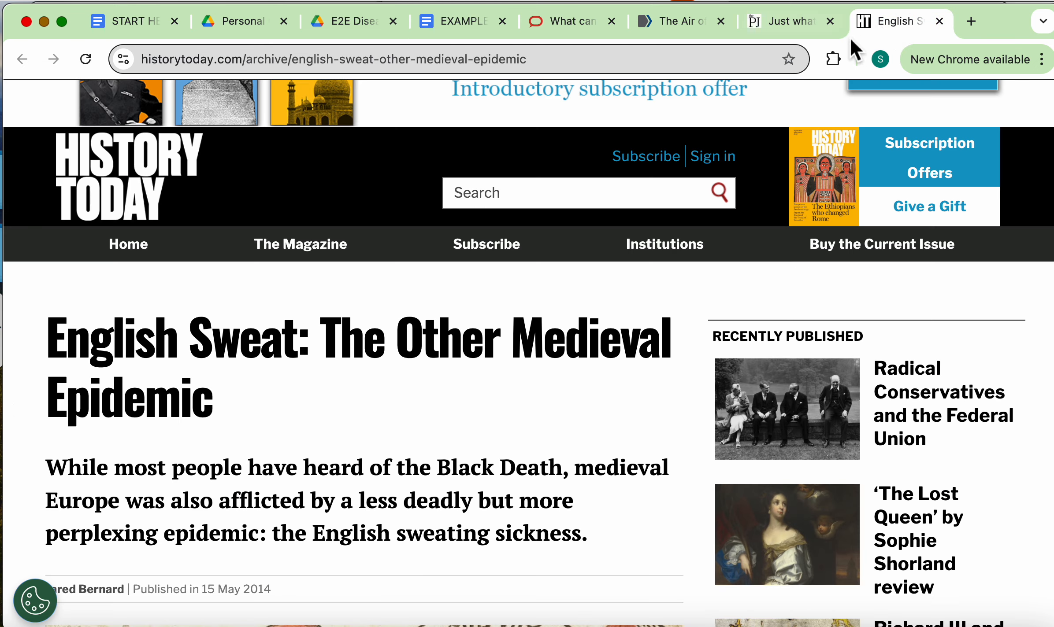
left_click(457, 31)
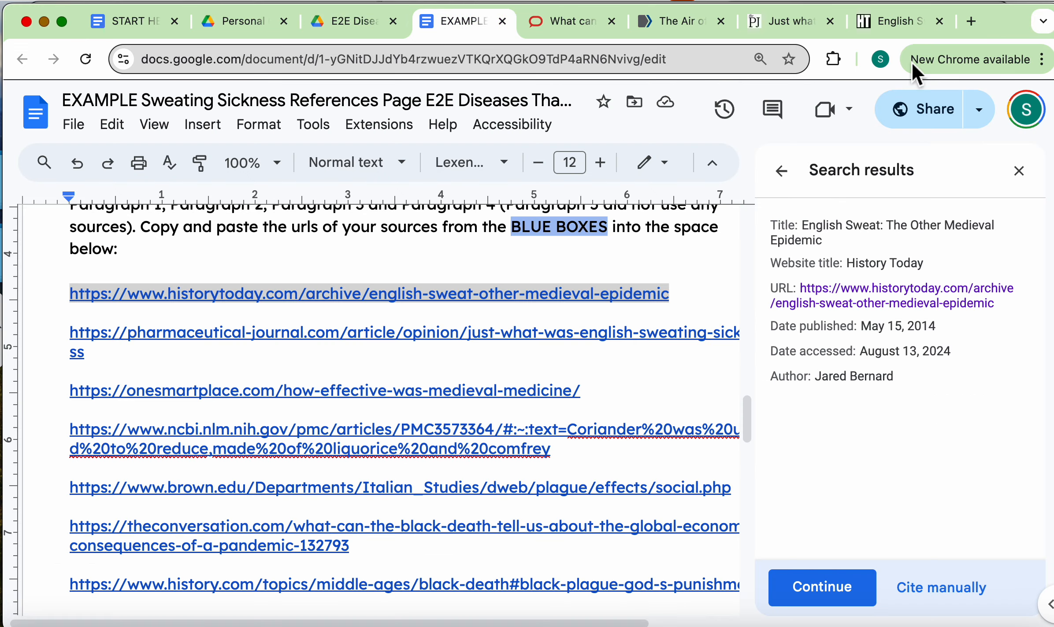
left_click(894, 18)
scroll(611, 341, "down", 3)
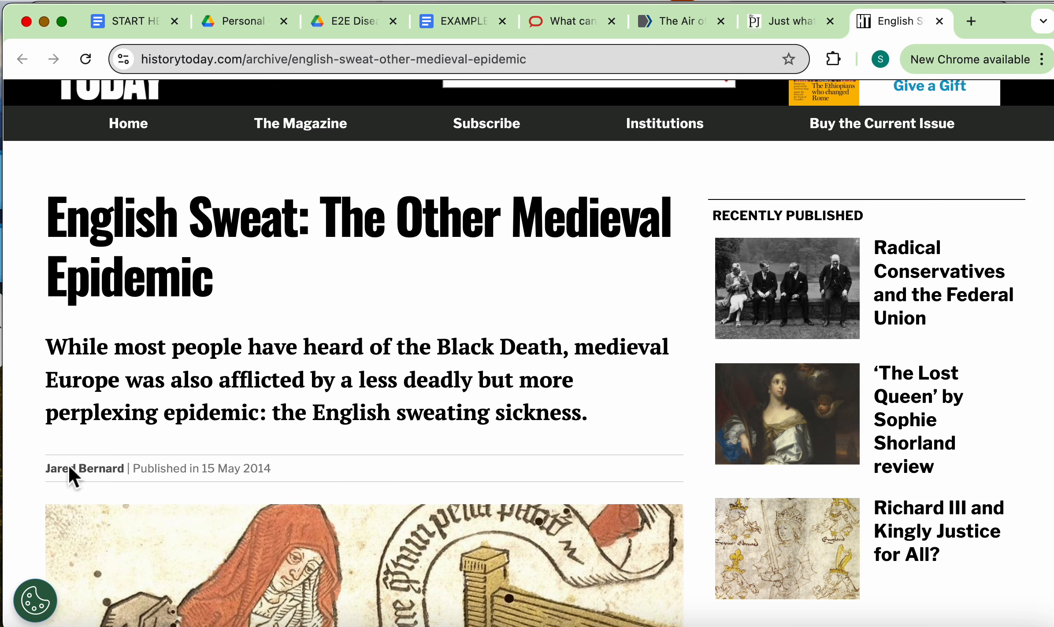
left_click(458, 21)
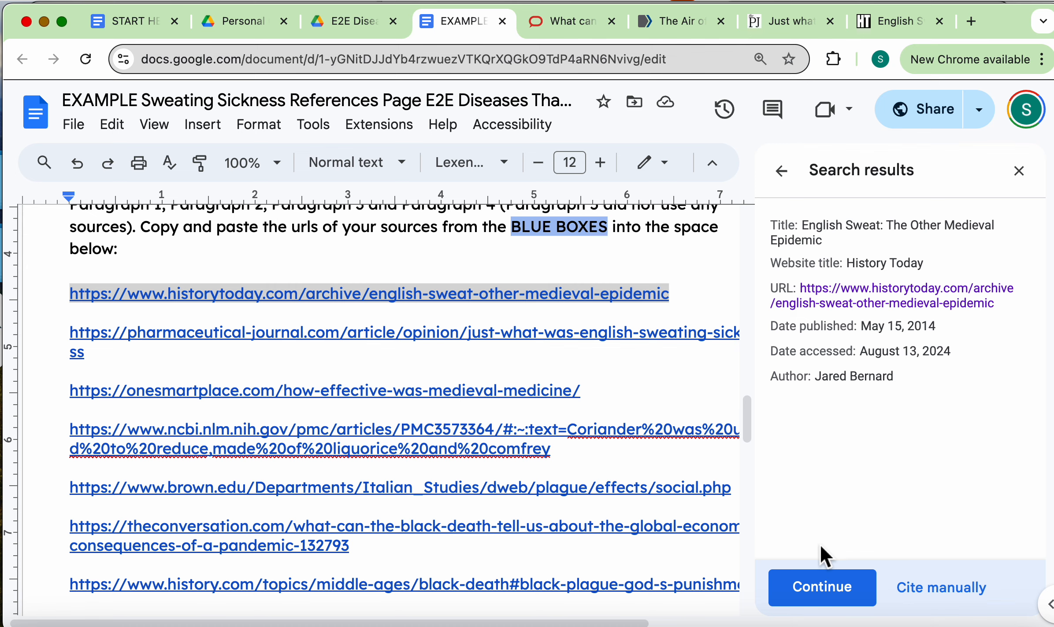
left_click(823, 590)
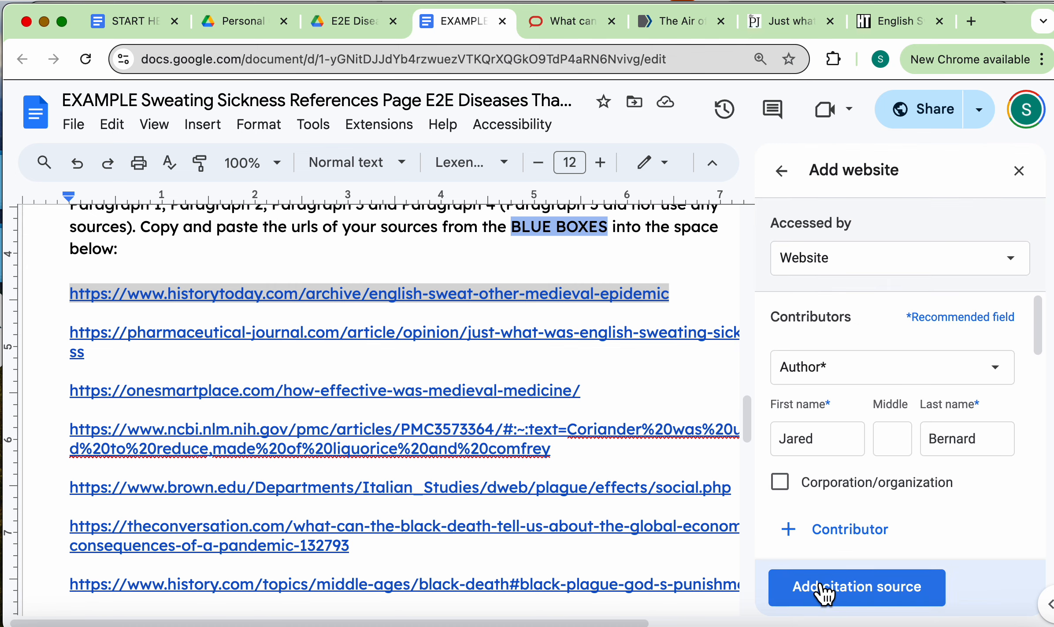
left_click(866, 606)
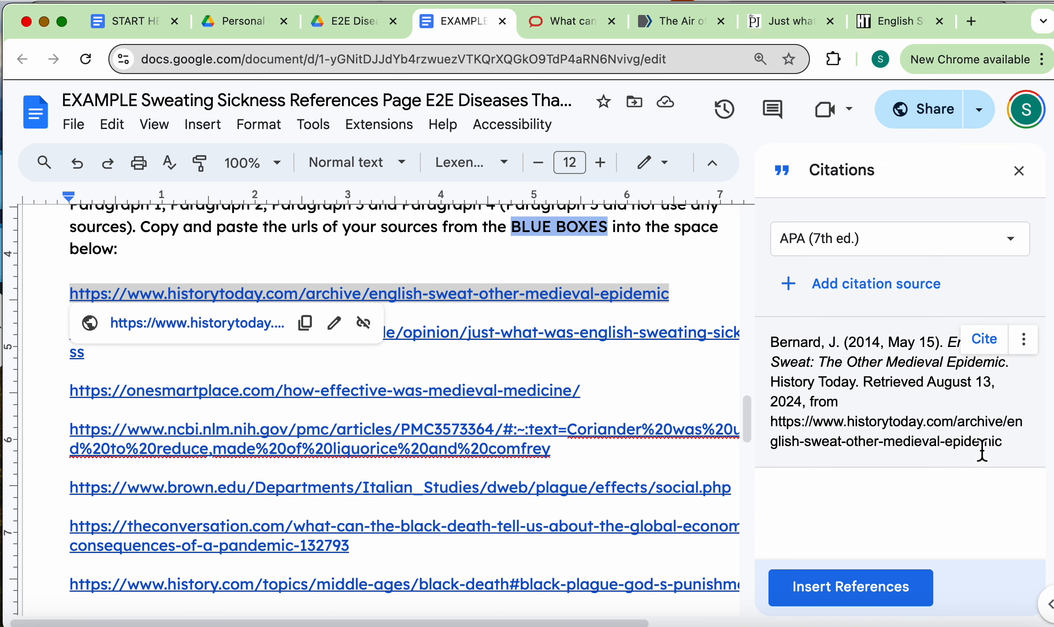
Start another citation source and check the Pharmaceutical Journal article's publication, title, date and author
left_click(895, 295)
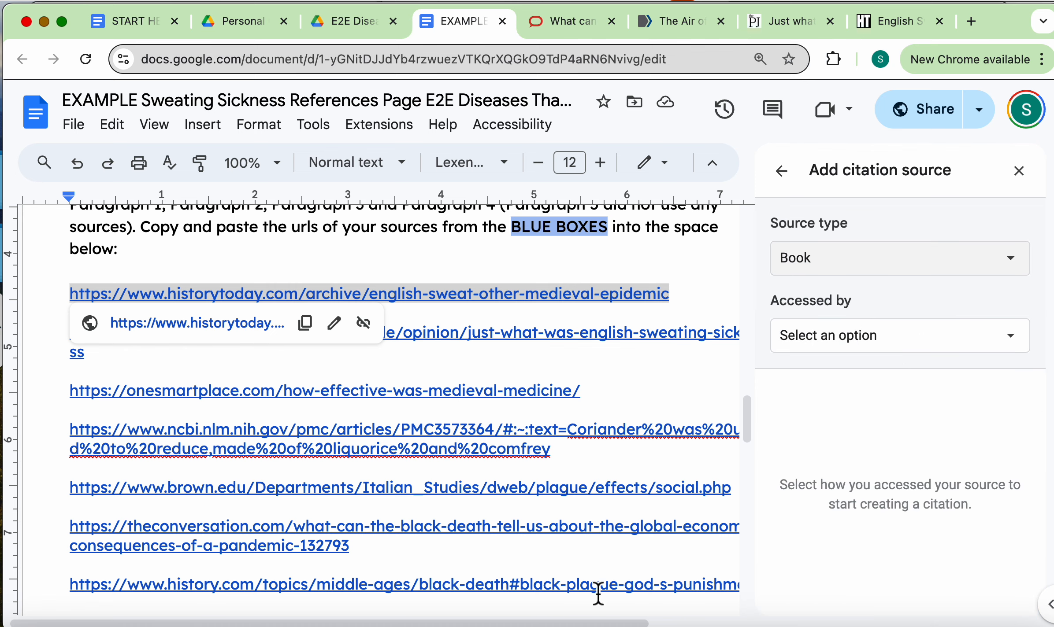
left_click(666, 377)
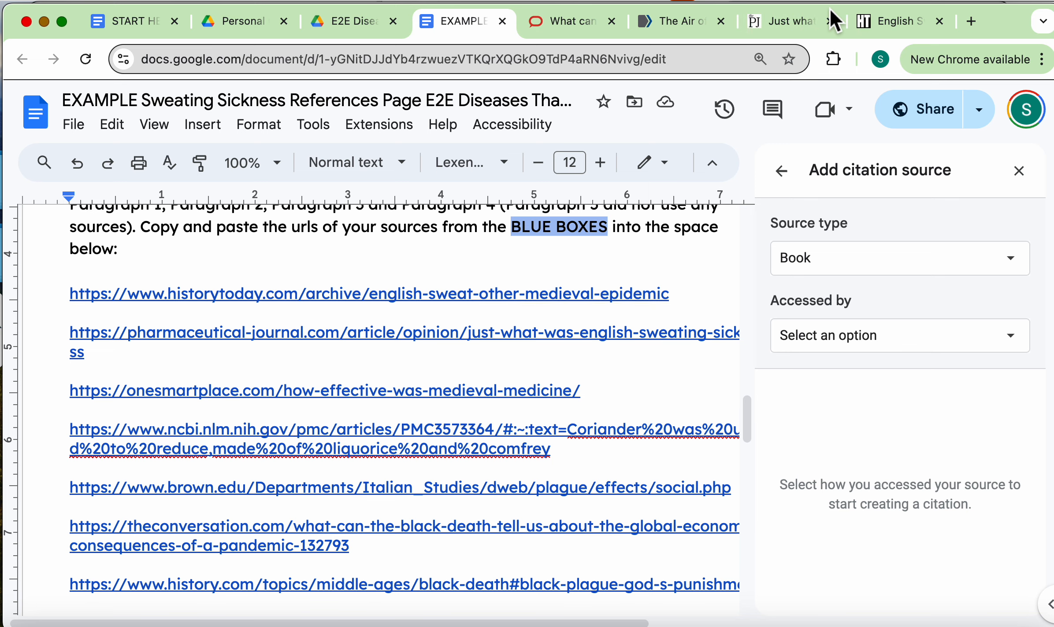
left_click(784, 22)
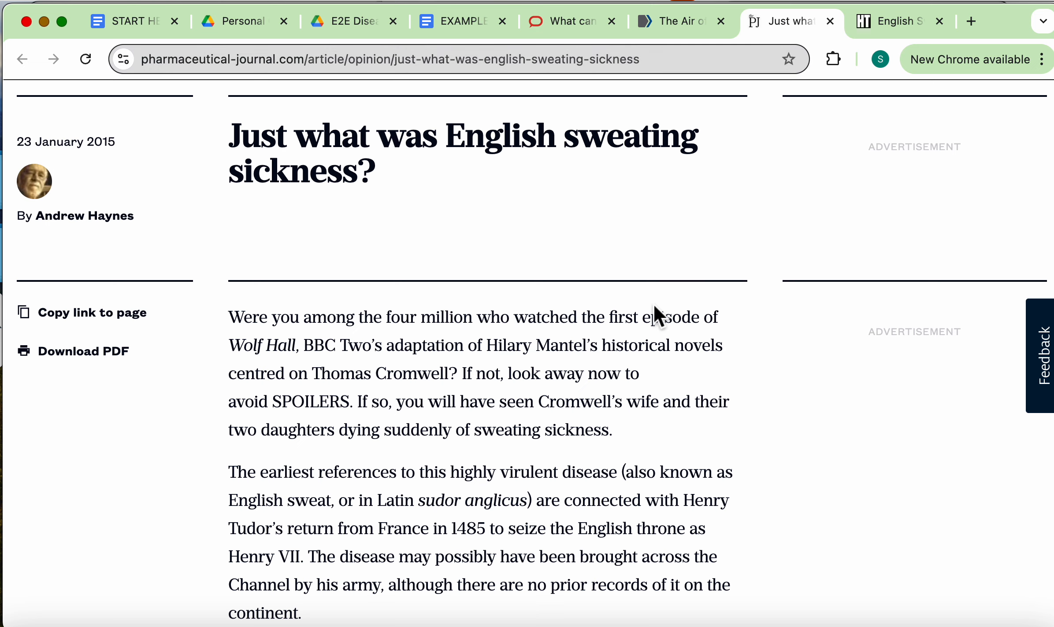
scroll(654, 306, "up", 10)
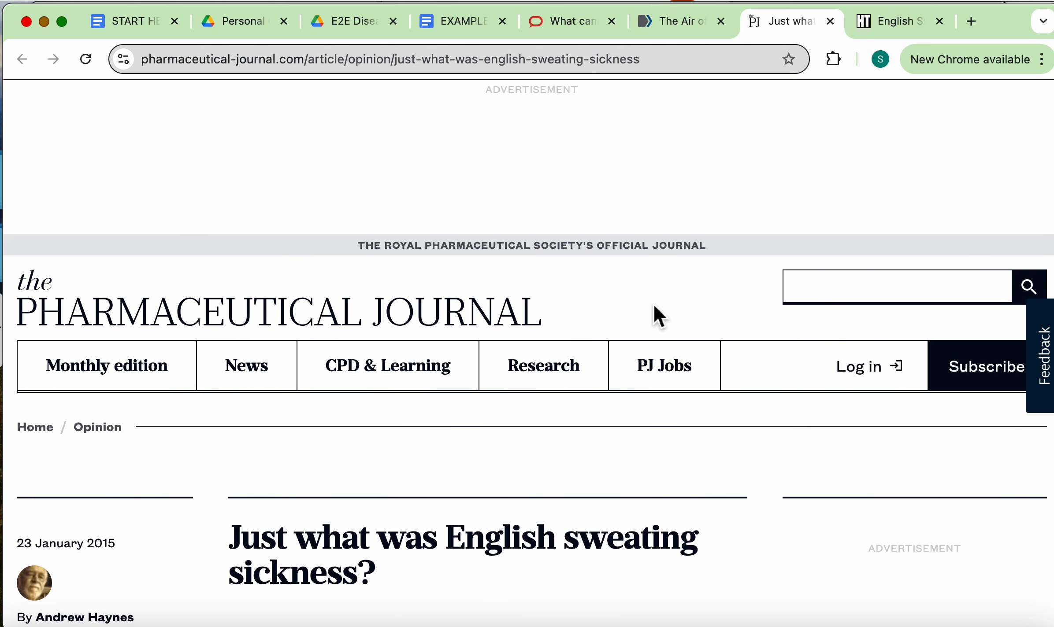
scroll(653, 307, "down", 3)
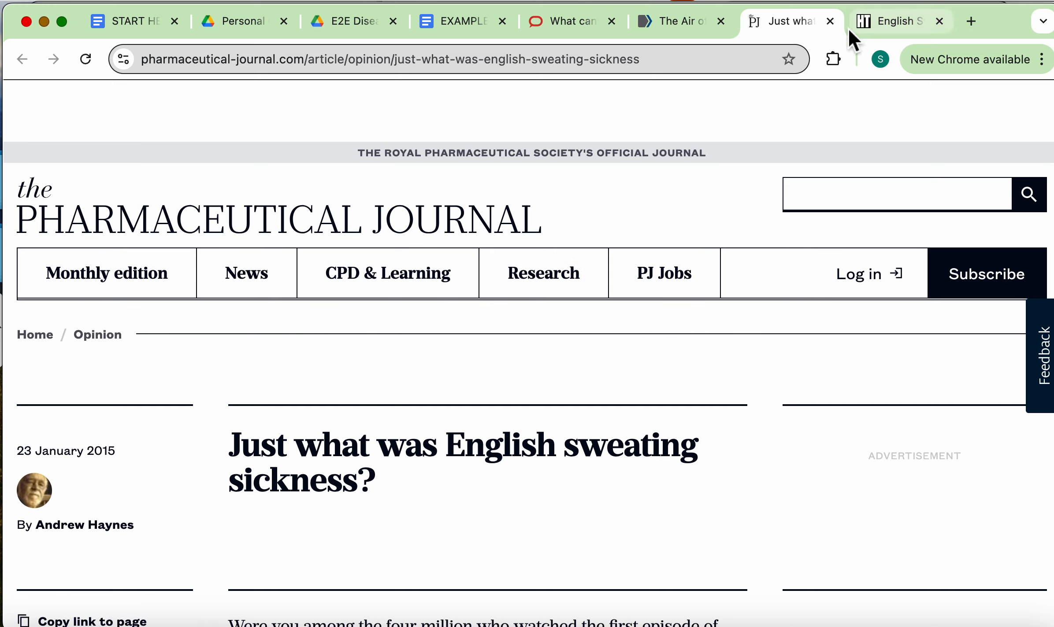
left_click(465, 30)
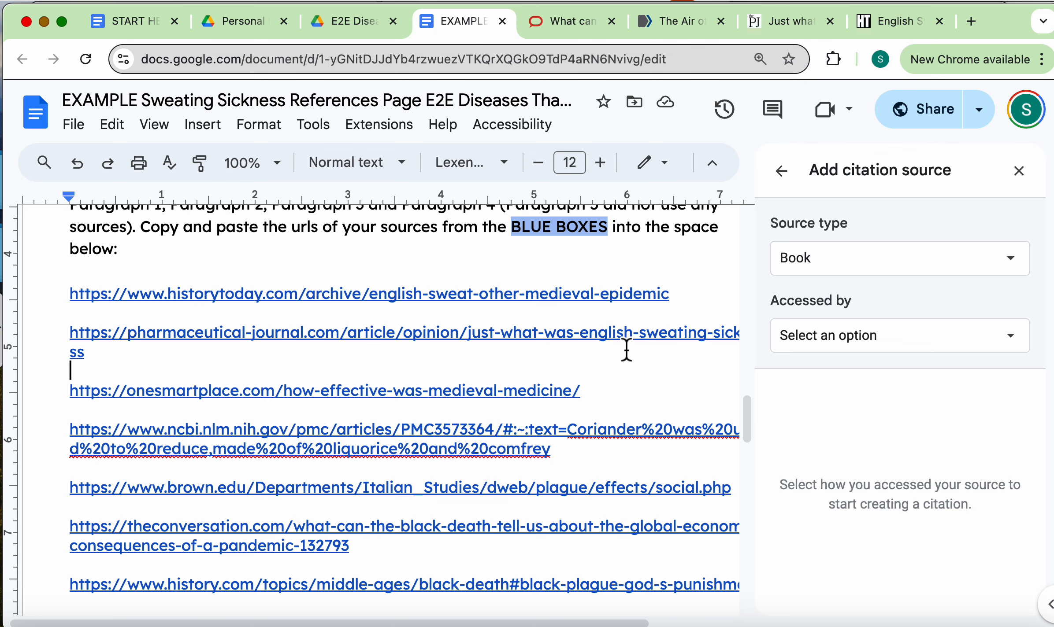
left_click(513, 333)
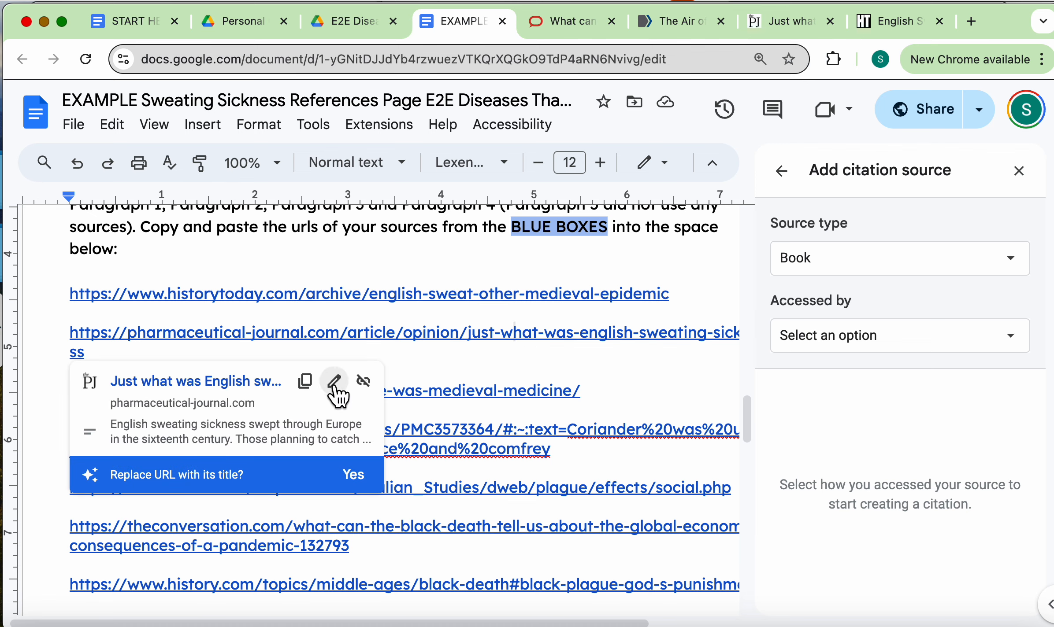
left_click(305, 380)
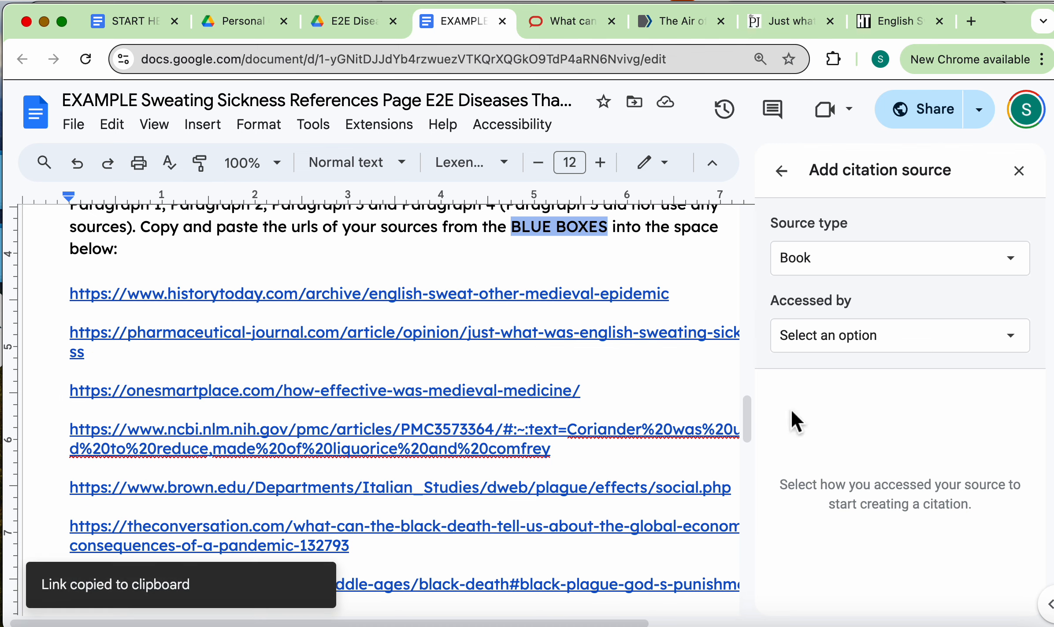
left_click(801, 269)
left_click(825, 392)
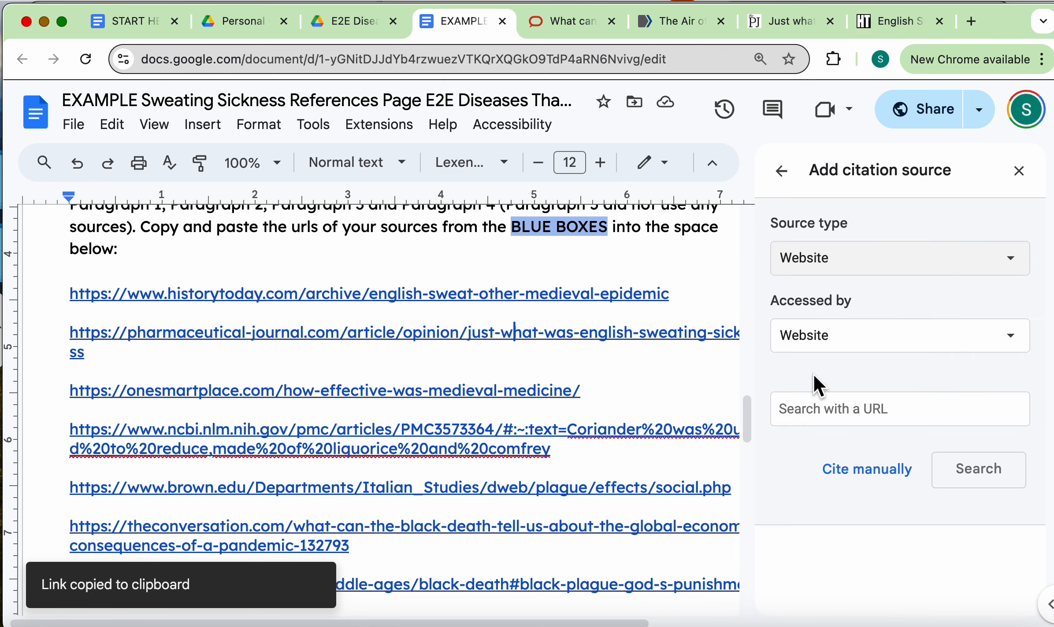
left_click(824, 417)
key("super+v")
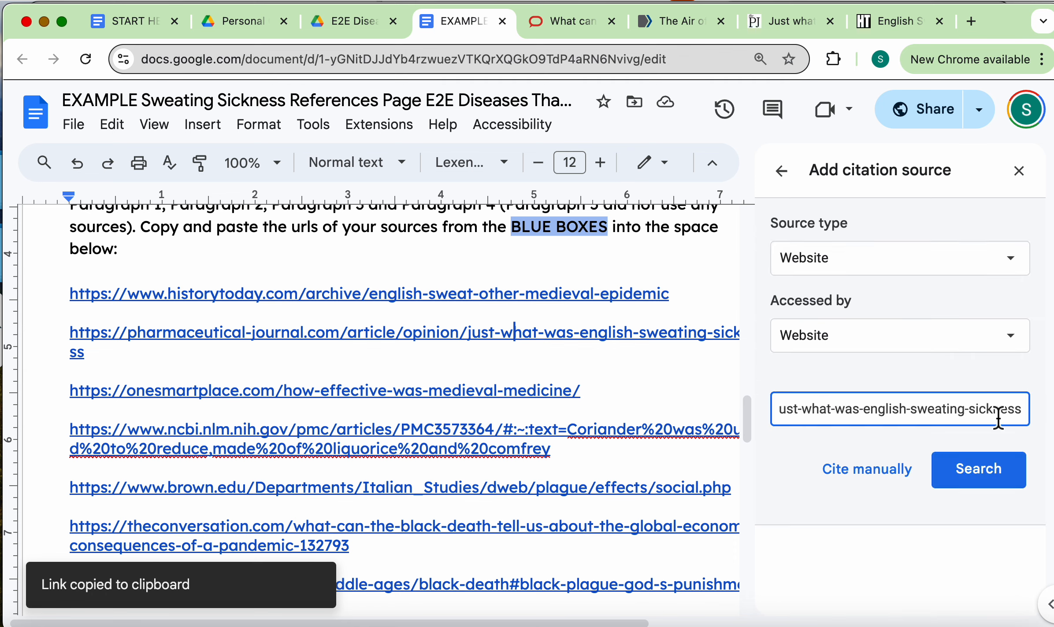
left_click(968, 466)
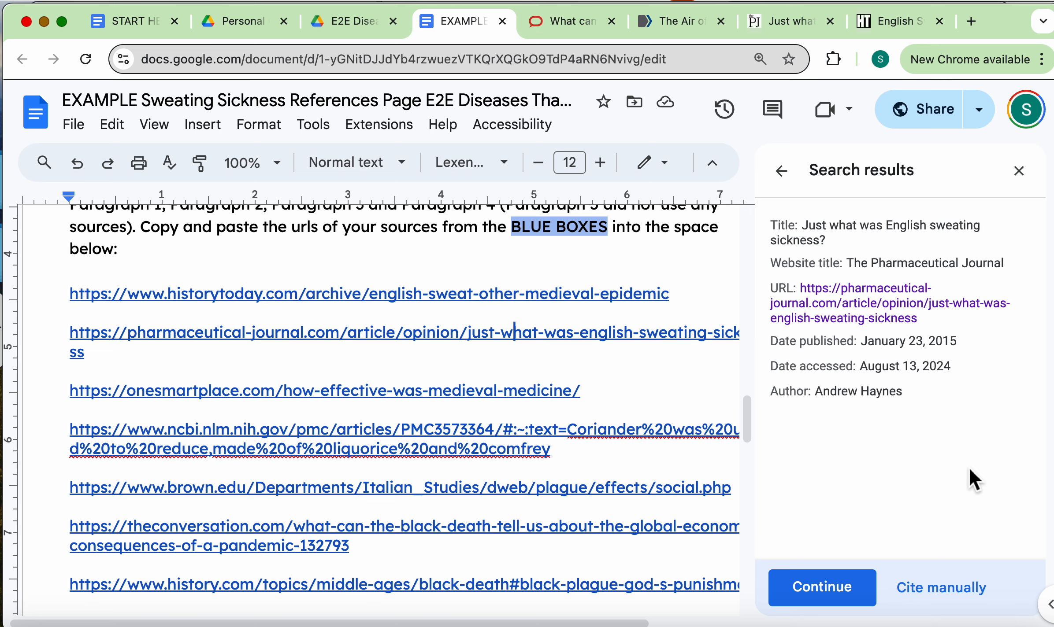
Check the retrieved title, date and author against the Pharmaceutical Journal article and add it as a citation source
left_click(787, 22)
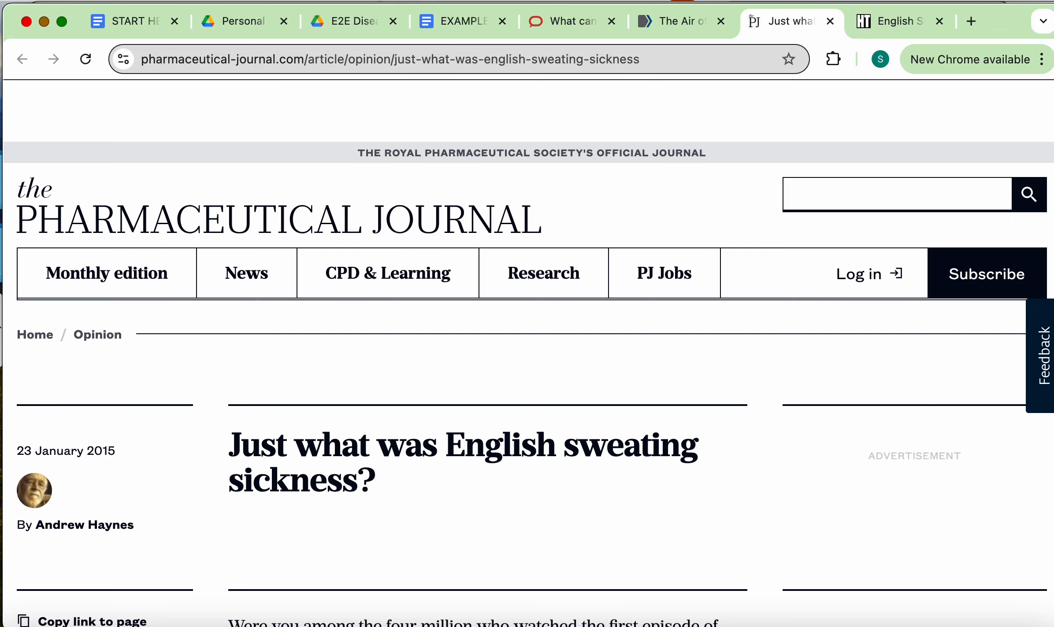
left_click(454, 24)
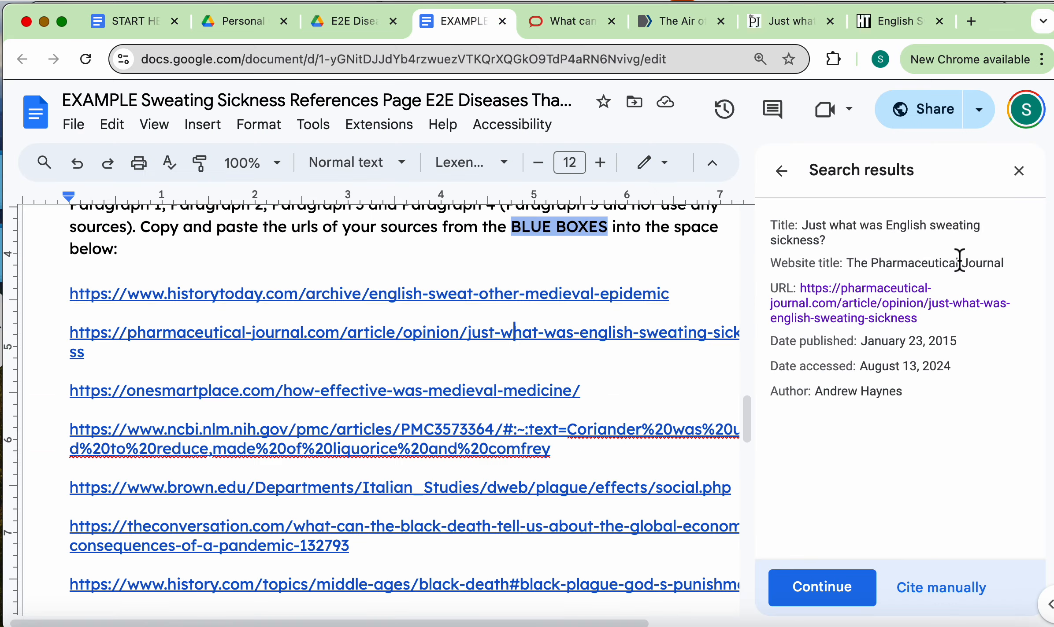
left_click(841, 587)
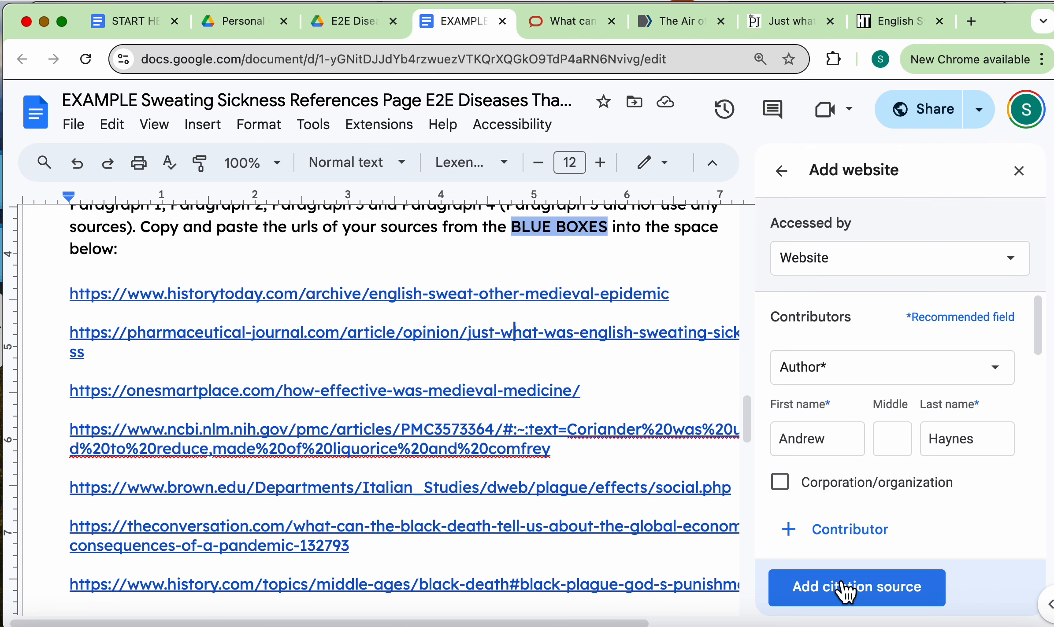
left_click(845, 591)
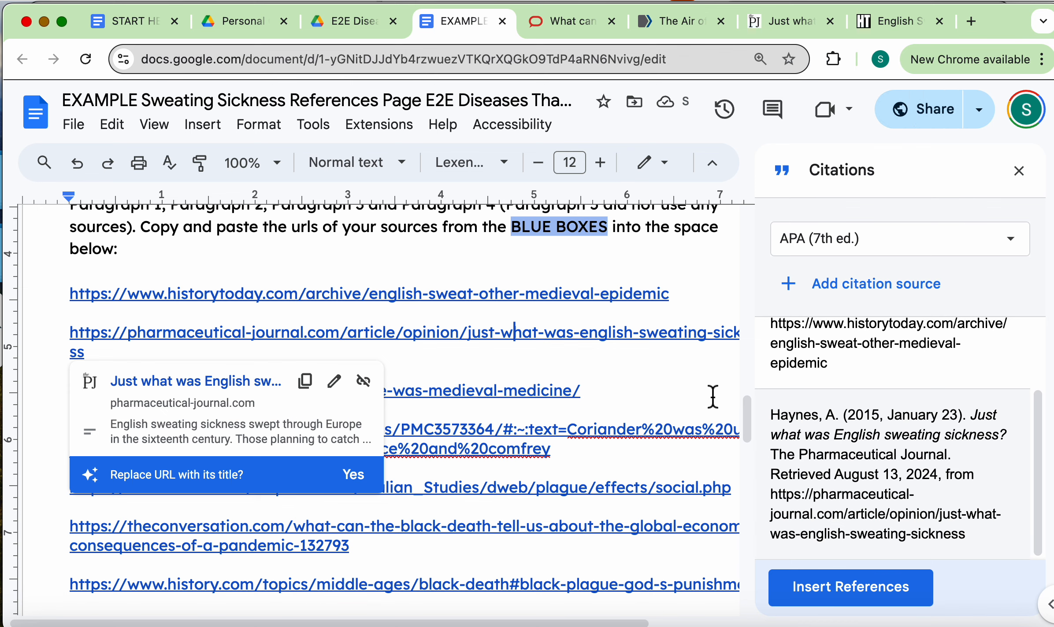
double_click(698, 382)
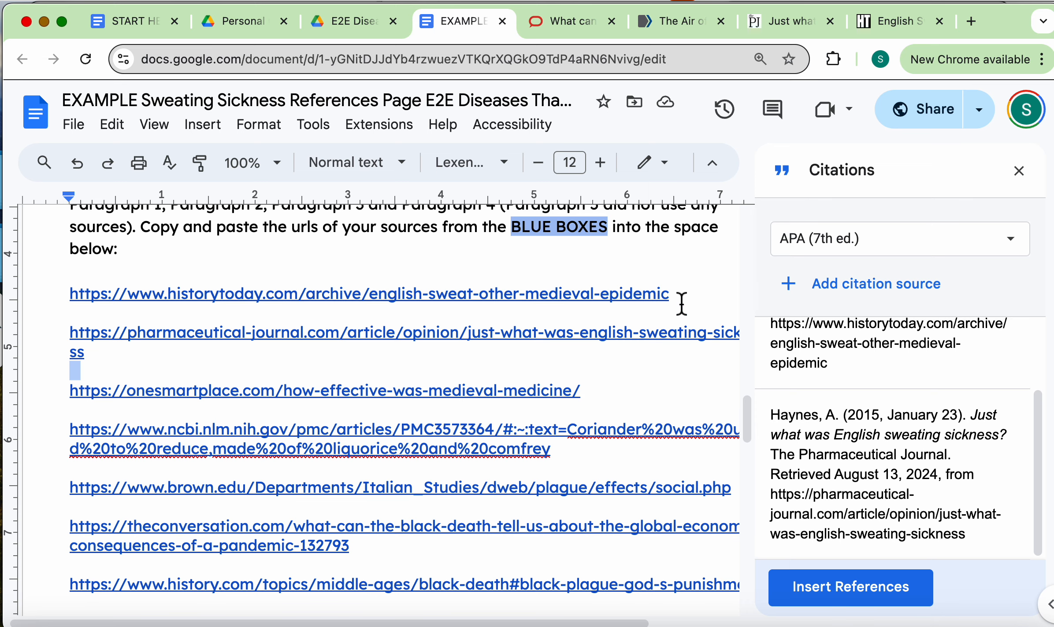
Examine the PubMed Central article "The Air of History (Part II) Medicine in the Middle Ages" and its ready-made citation
left_click(658, 31)
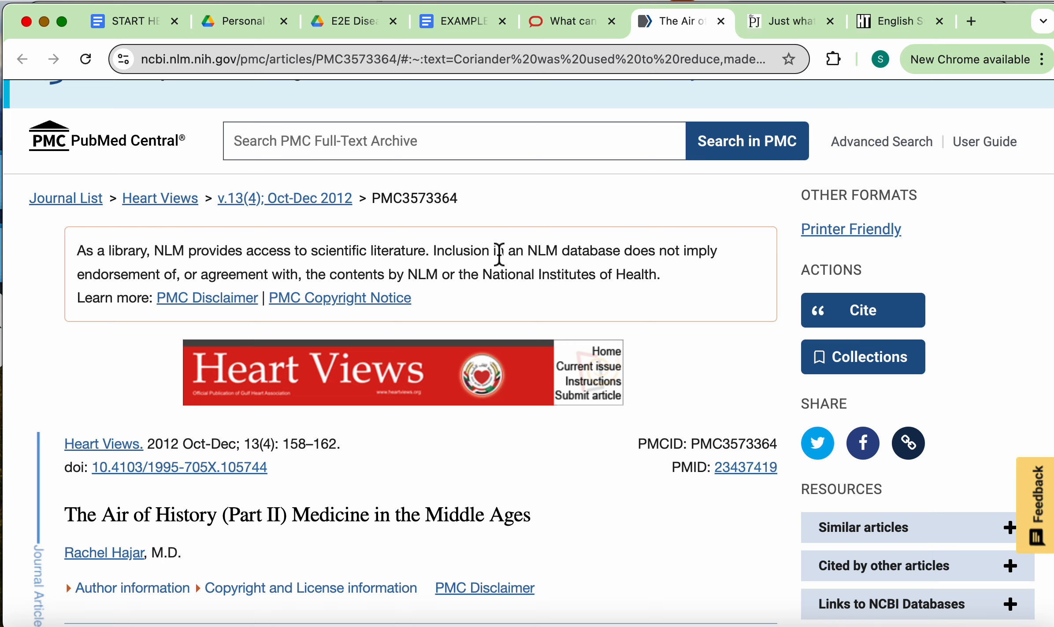
left_click(864, 317)
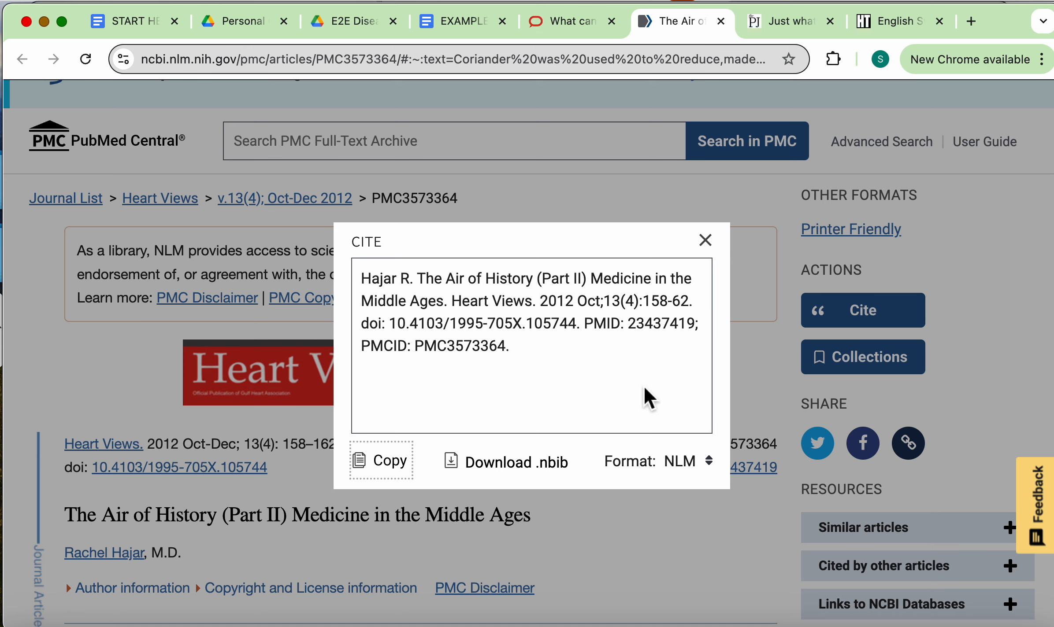
left_click(705, 240)
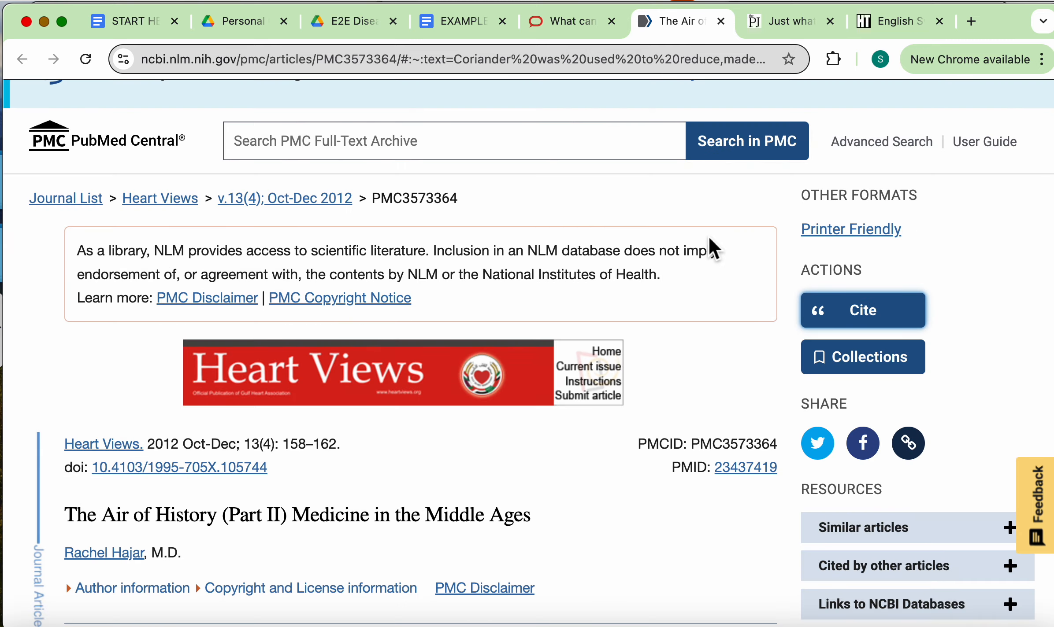
Start a new citation source in the essay document with source type Journal article, consulting the PubMed Central article's publication details
left_click(468, 26)
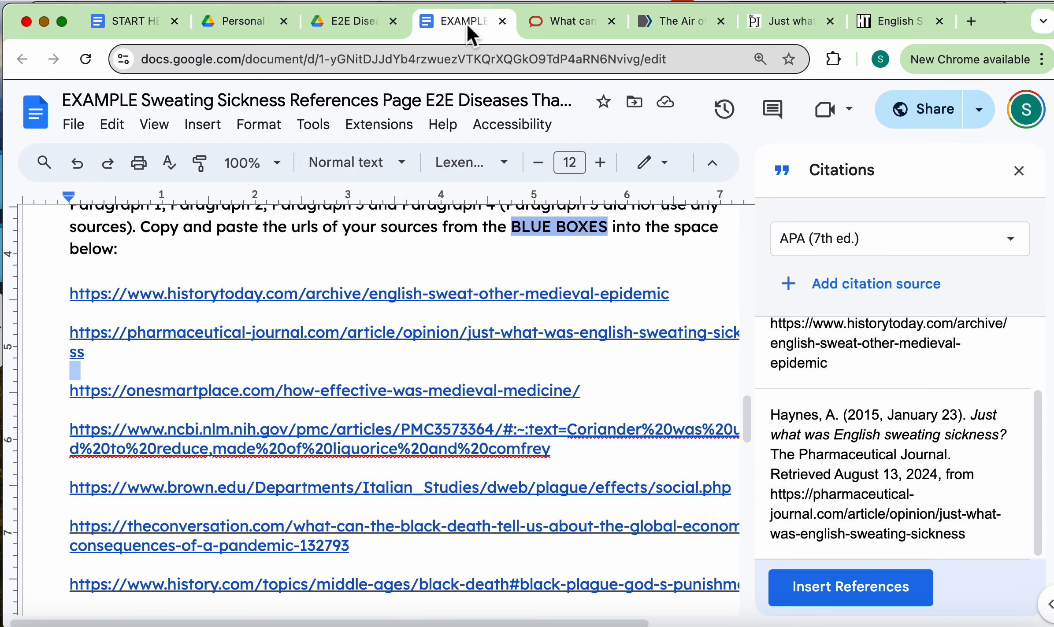
left_click(828, 285)
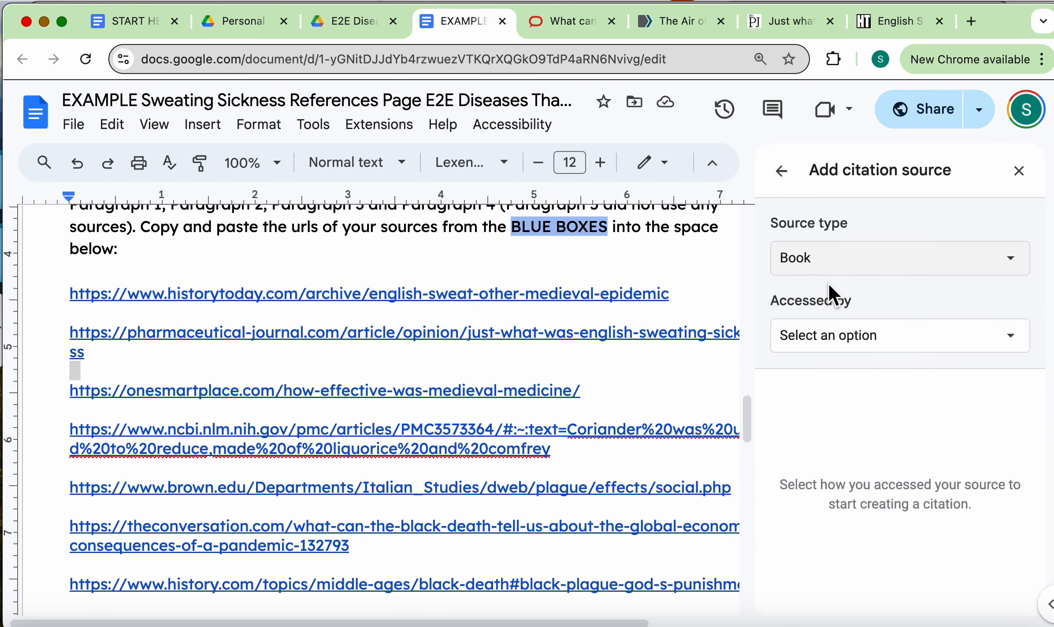
left_click(808, 267)
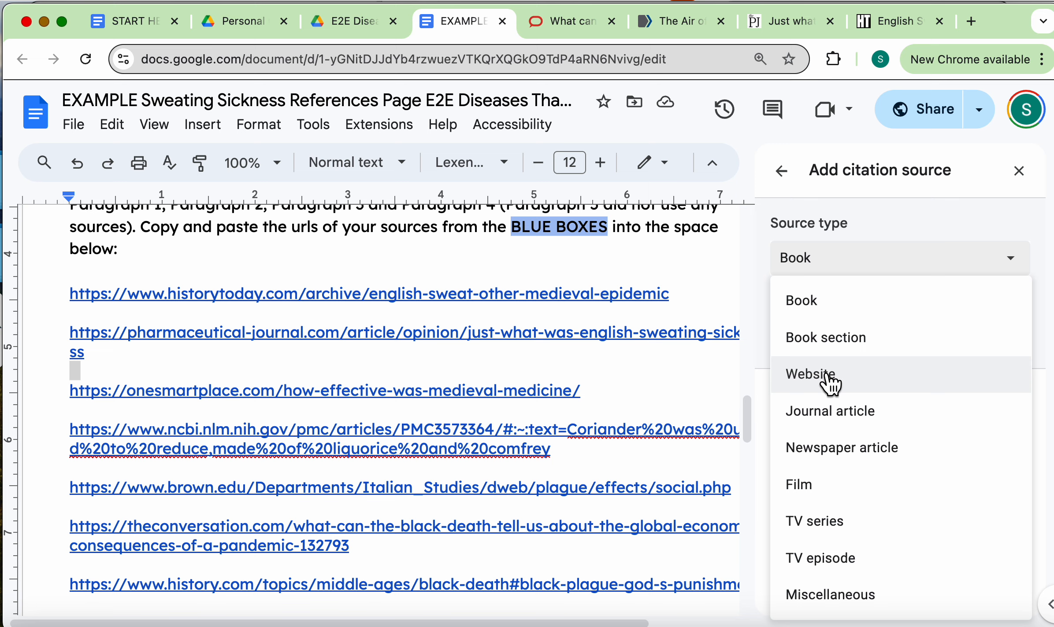
left_click(808, 414)
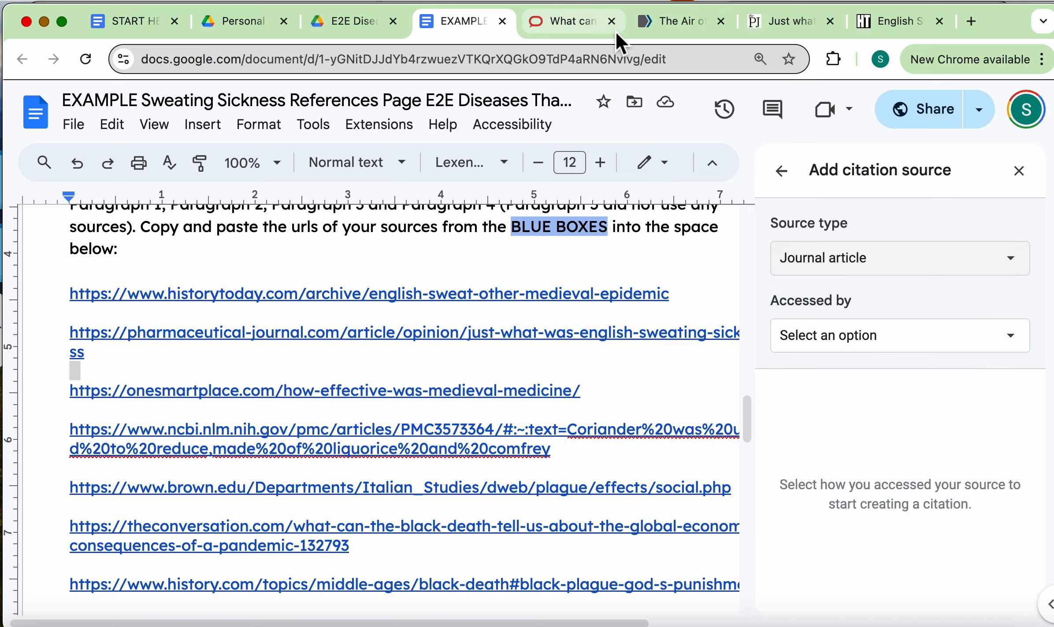
left_click(659, 32)
scroll(468, 475, "down", 2)
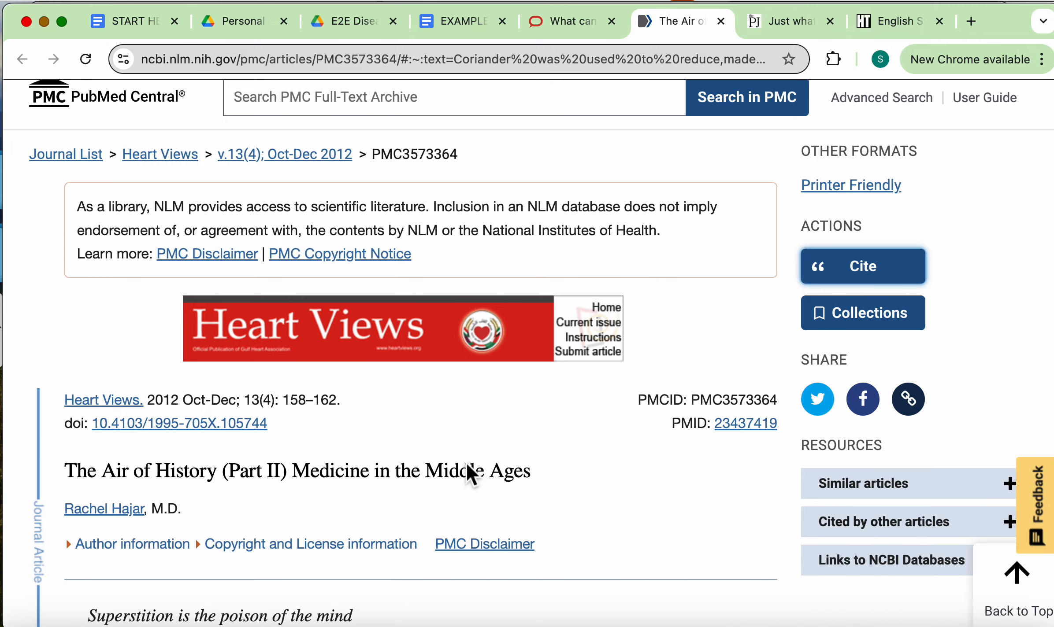
scroll(473, 474, "up", 2)
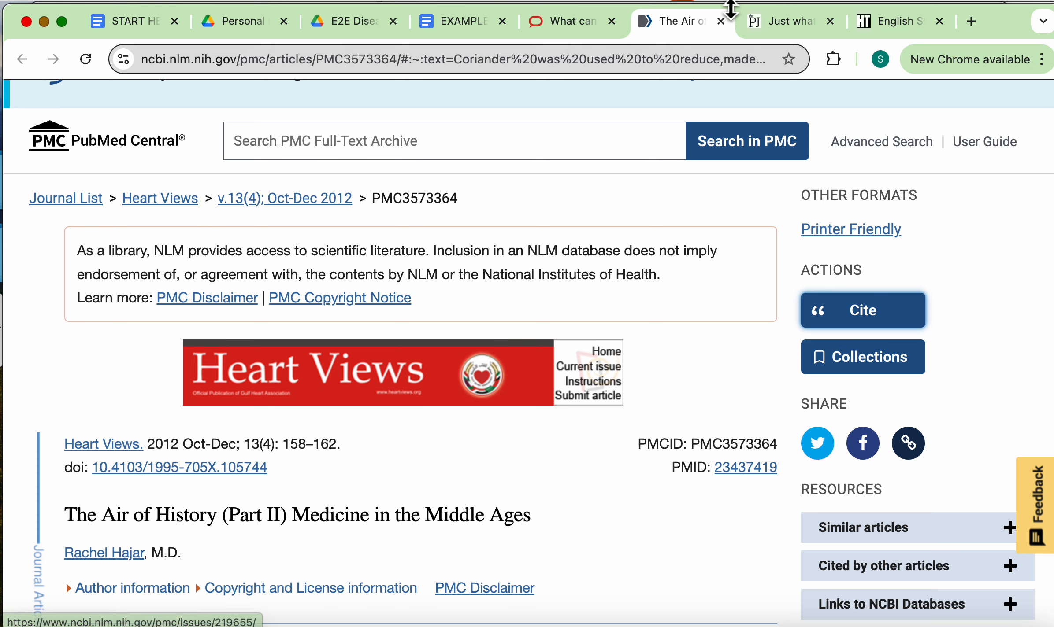
left_click(439, 24)
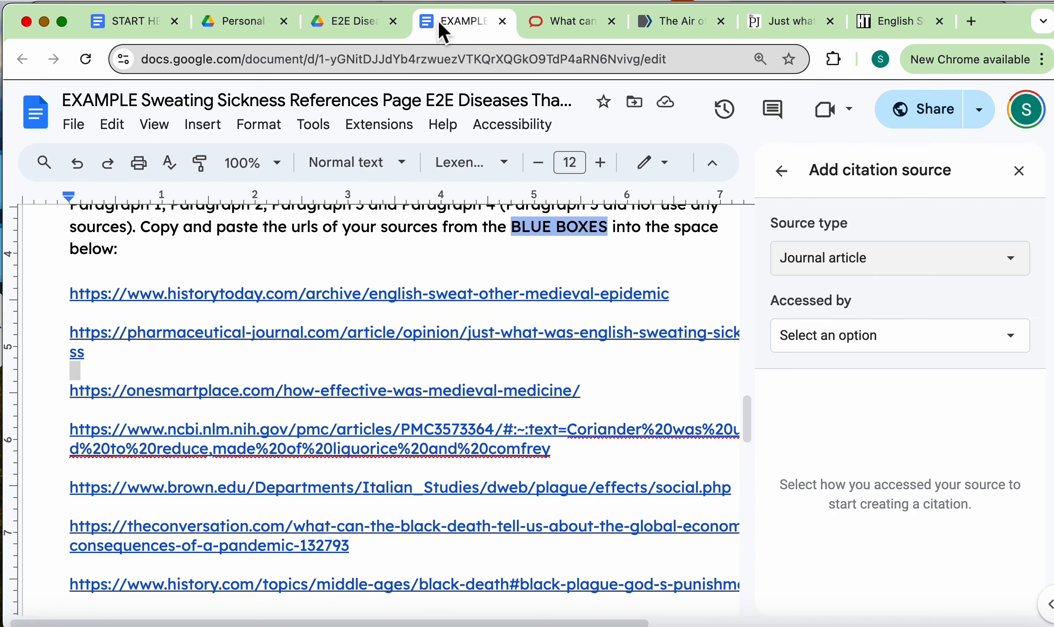
Set the journal article as accessed by Website and look over the contributor and article title fields to fill in
left_click(827, 346)
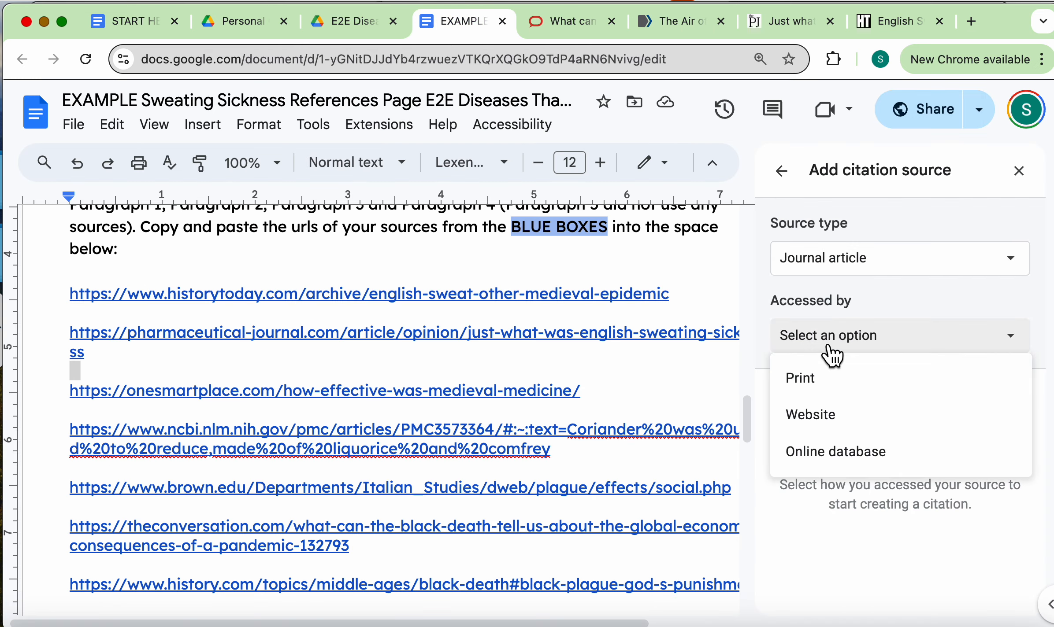
left_click(822, 424)
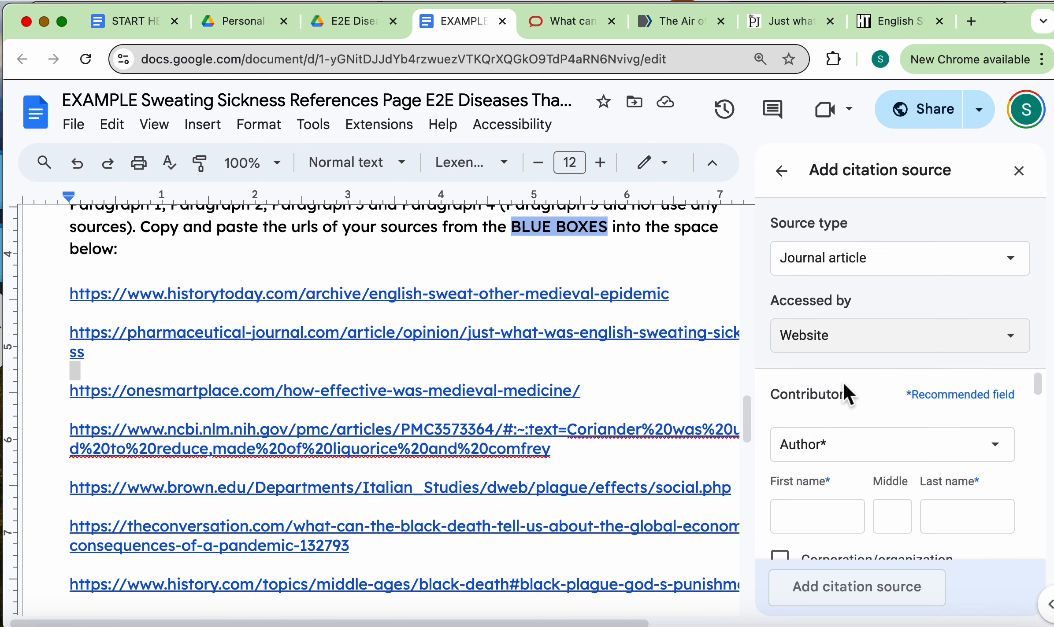
scroll(848, 394, "down", 2)
scroll(844, 387, "up", 2)
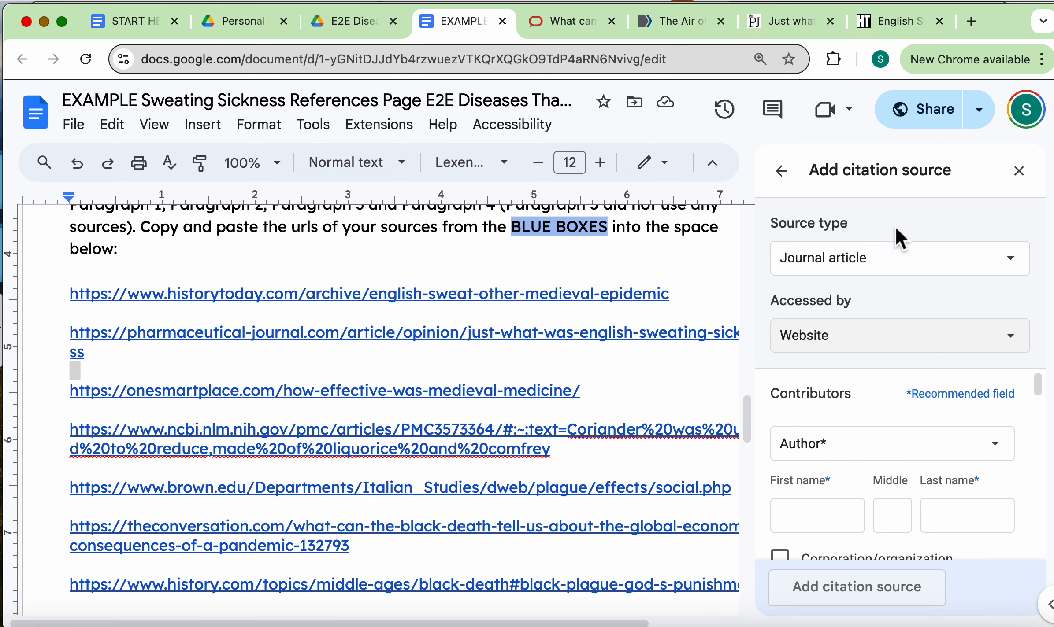
scroll(837, 405, "down", 3)
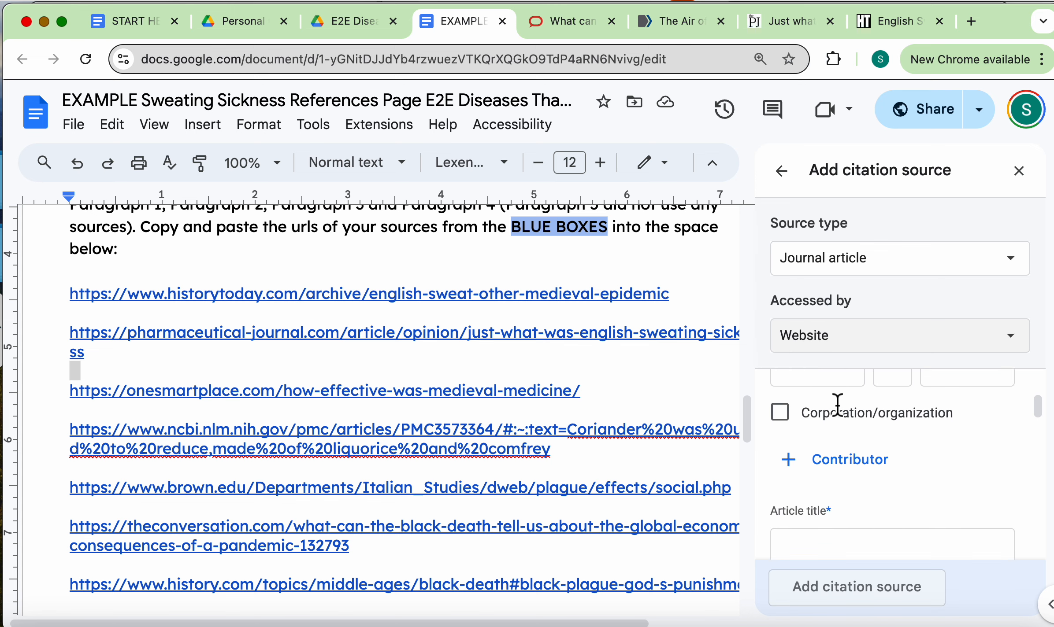
scroll(837, 404, "up", 3)
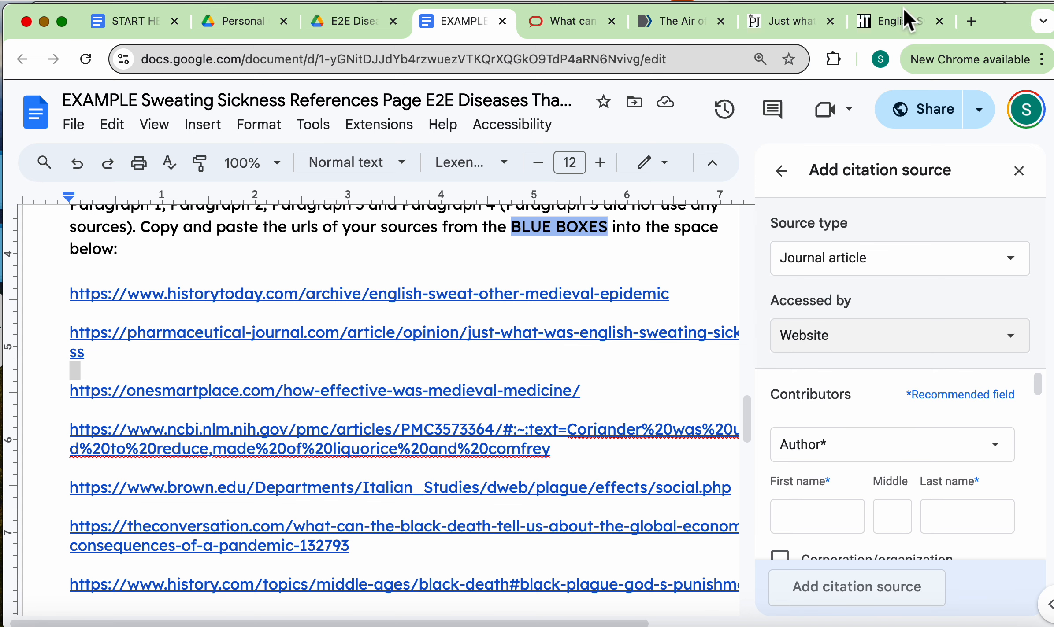
Separate the PubMed Central article into its own browser window and narrow that window
left_click(688, 27)
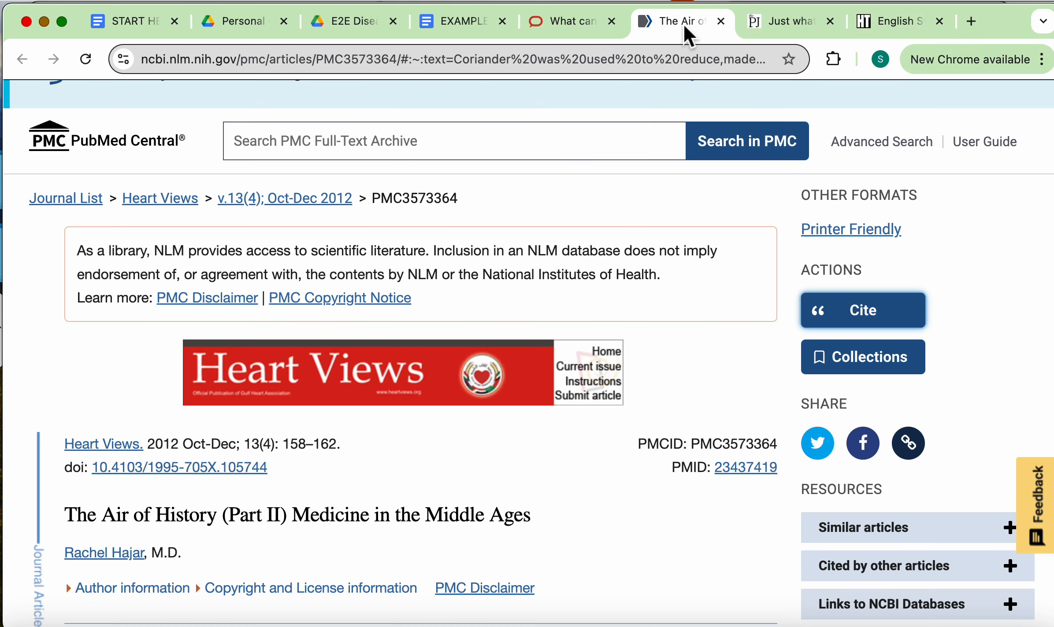
left_click_drag(689, 33, 684, 148)
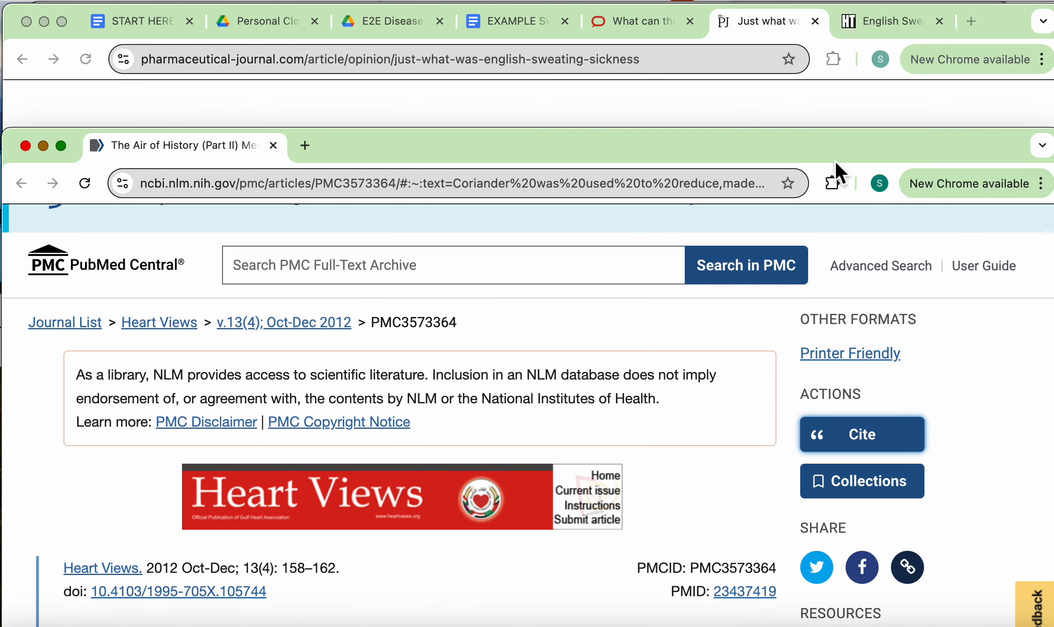
left_click_drag(845, 150, 593, 65)
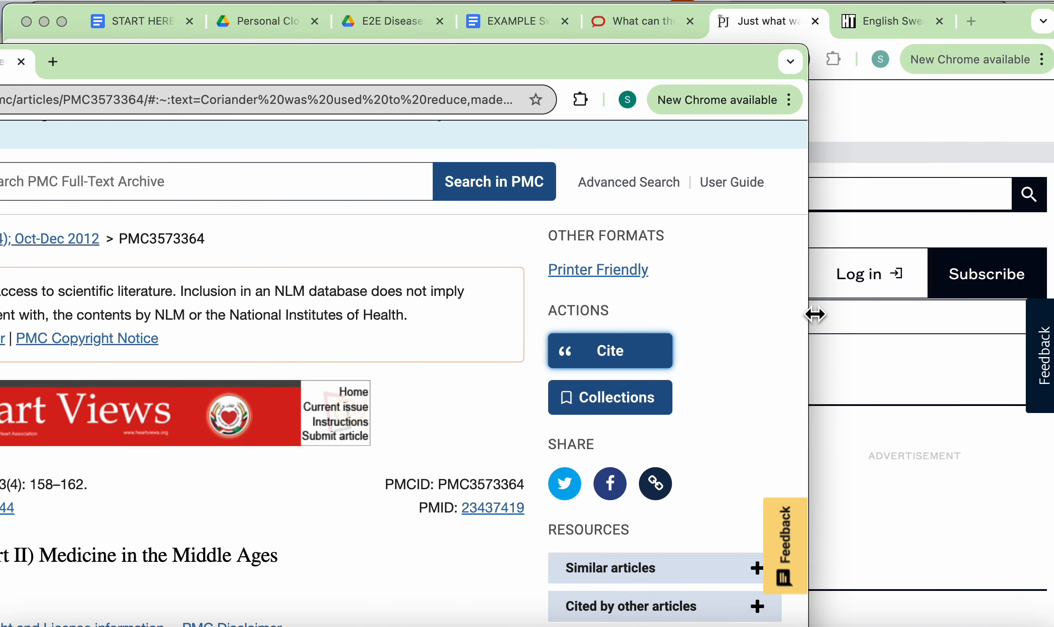
left_click_drag(810, 315, 425, 314)
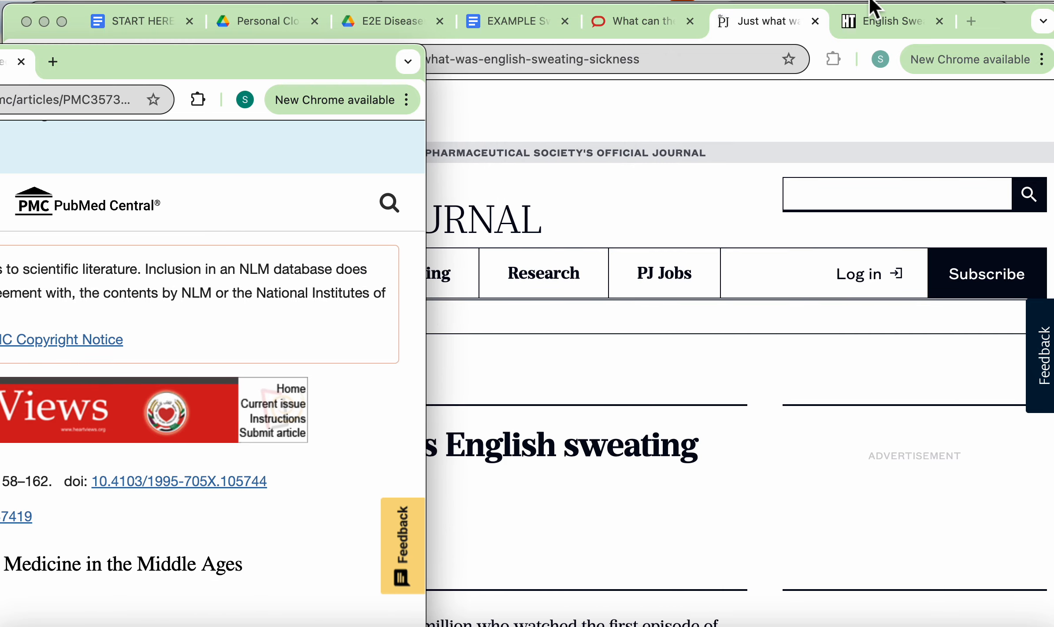
Arrange the browser windows so the PubMed Central article sits beside the essay document's journal article citation form
left_click(984, 28)
left_click_drag(1026, 23, 1053, 23)
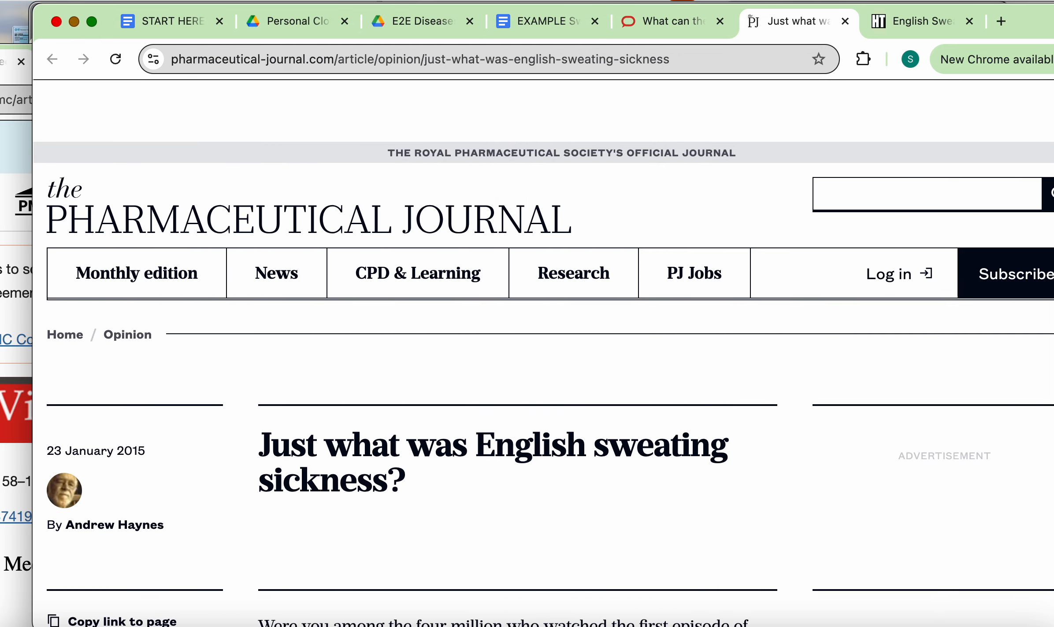
left_click(22, 372)
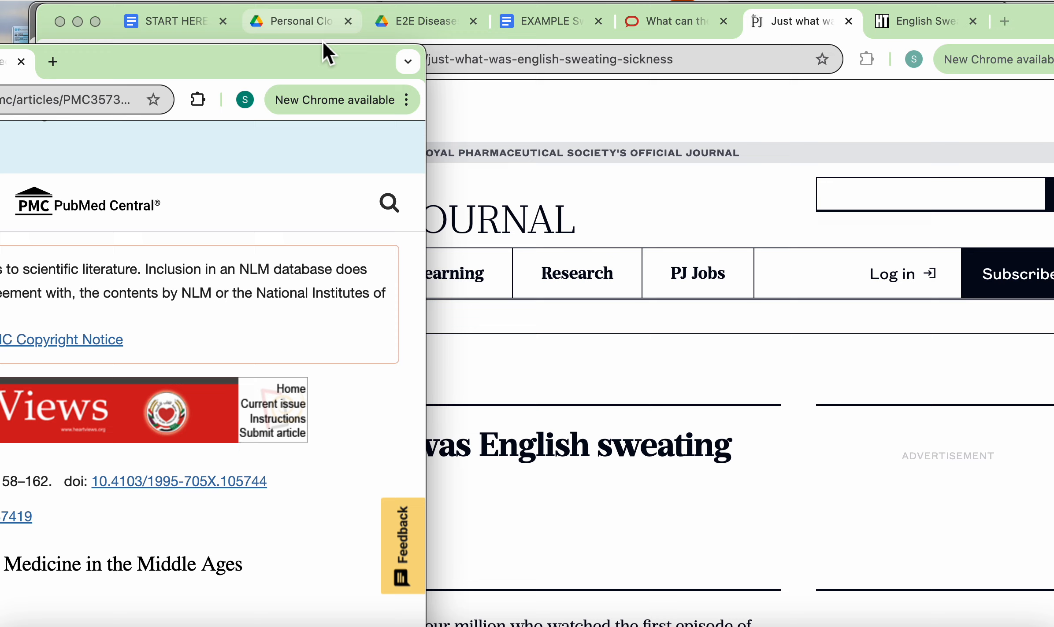
left_click_drag(326, 48, 581, 14)
left_click(774, 129)
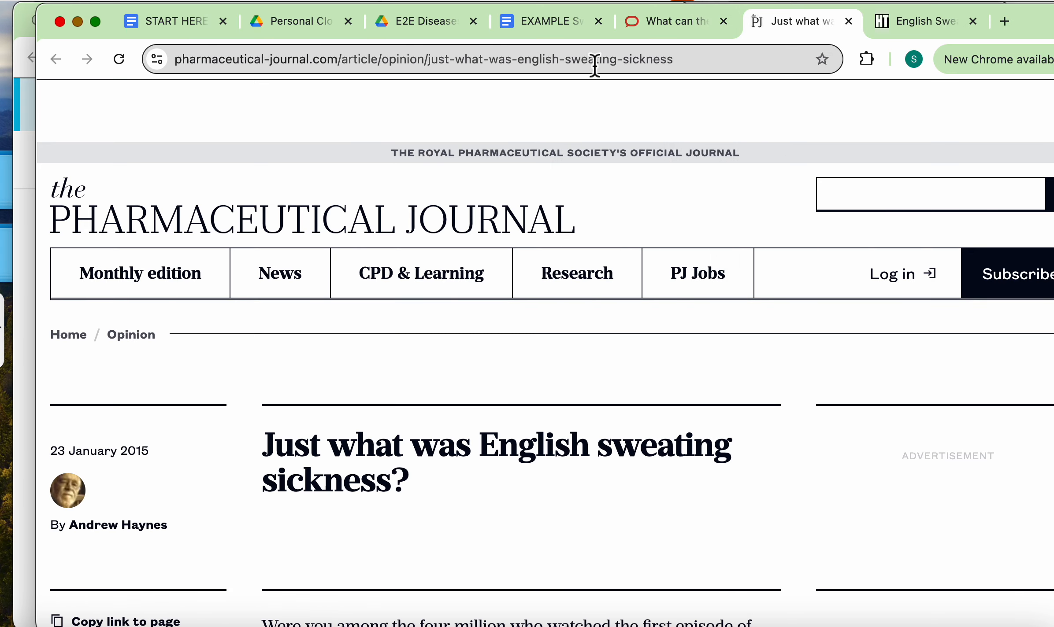
left_click(520, 25)
left_click(31, 346)
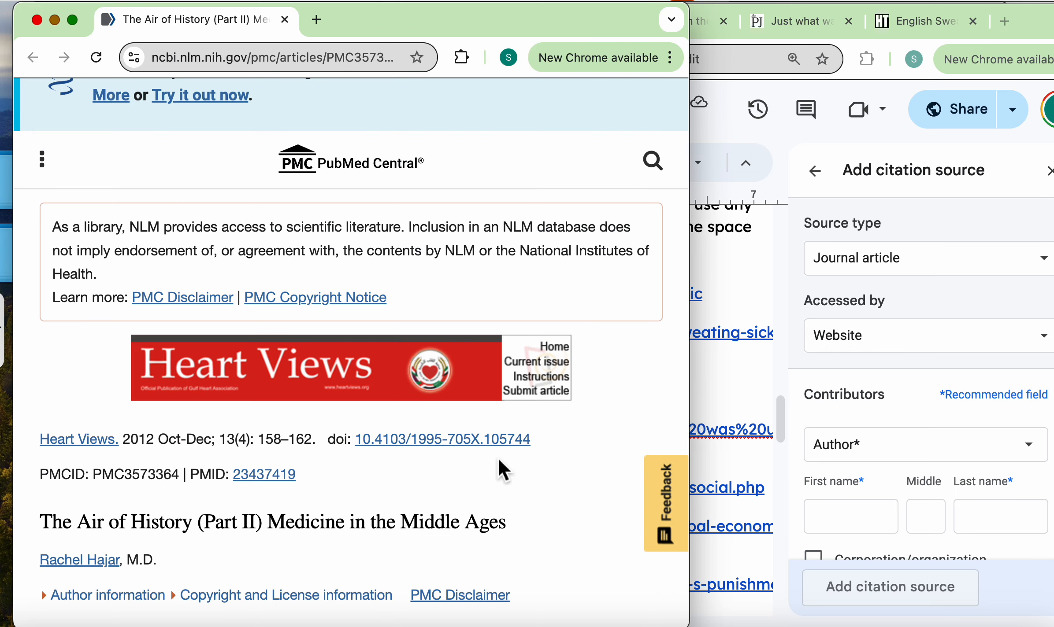
Widen the PubMed Central article window and display the article's ready-made citation for reference
scroll(379, 502, "down", 3)
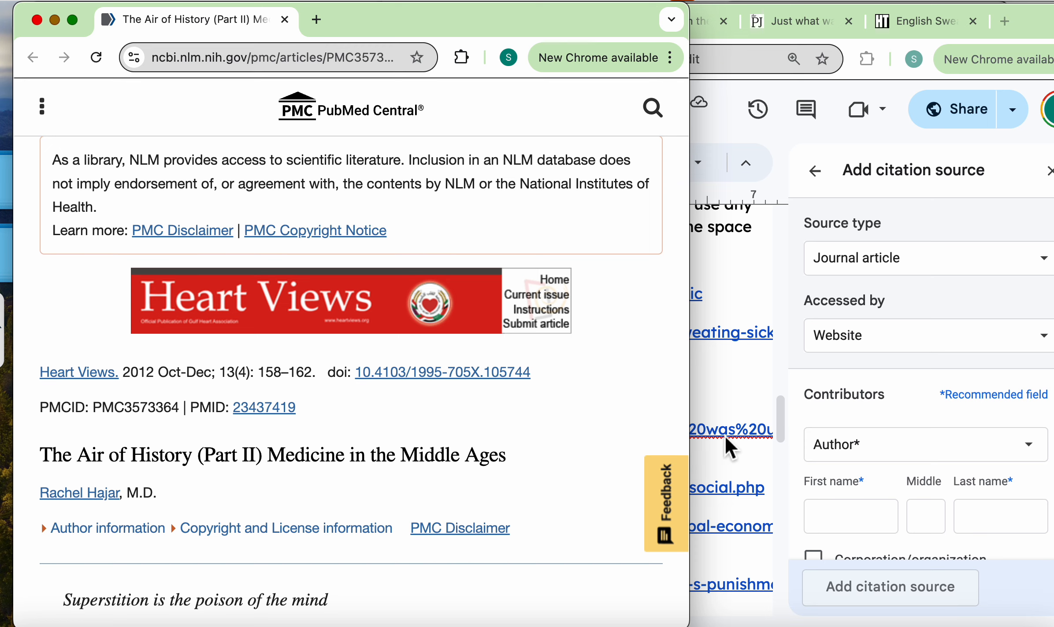
left_click_drag(695, 437, 902, 436)
left_click(740, 242)
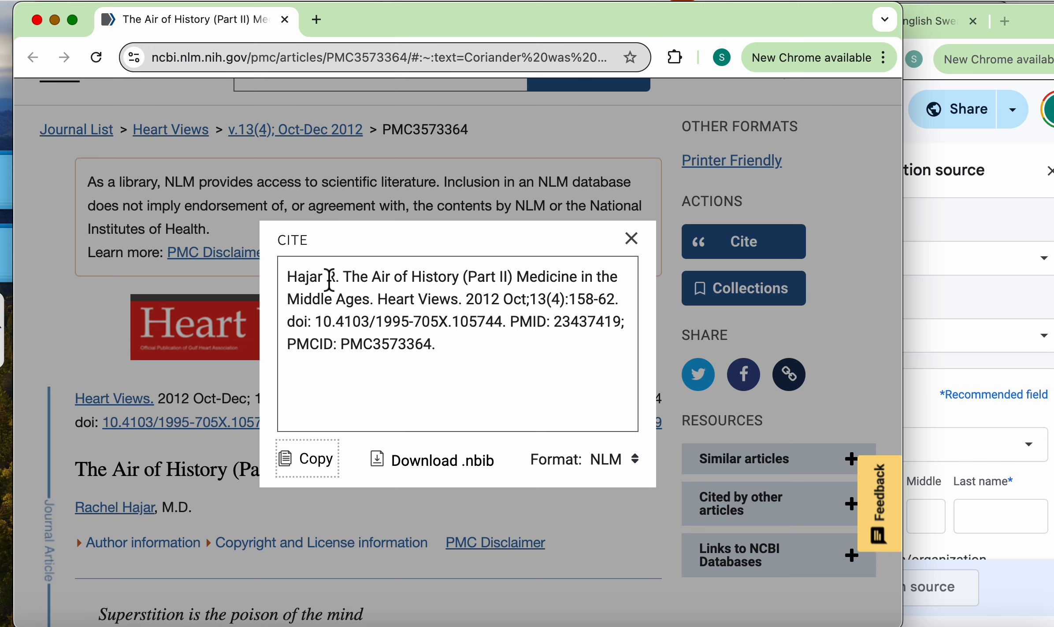
Dismiss the ready-made citation and enter the article author's first and last name as contributor in the essay document's citation form
left_click(631, 238)
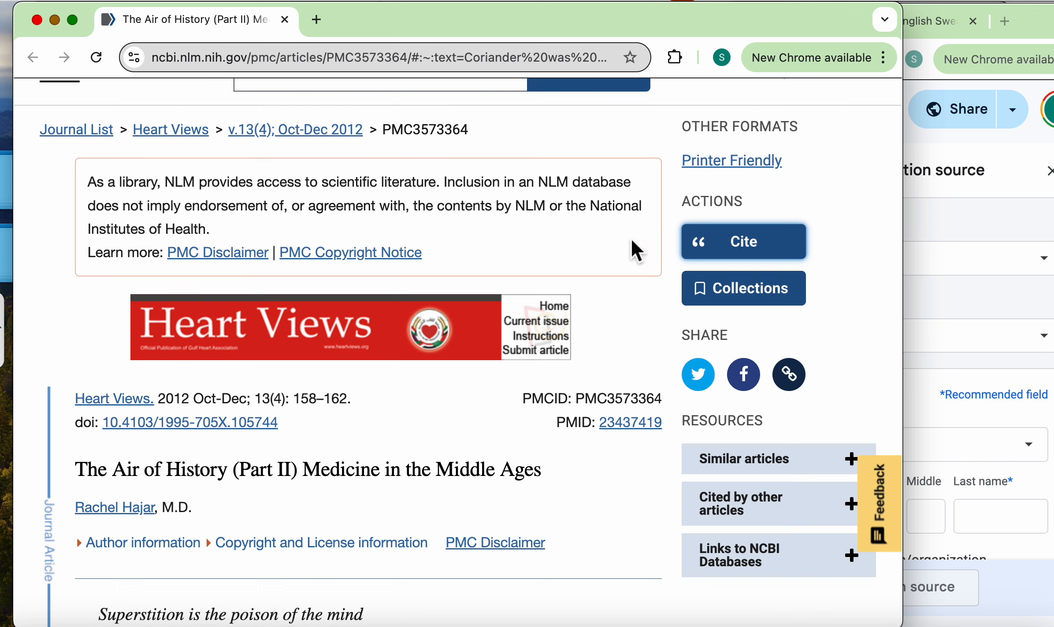
left_click(933, 443)
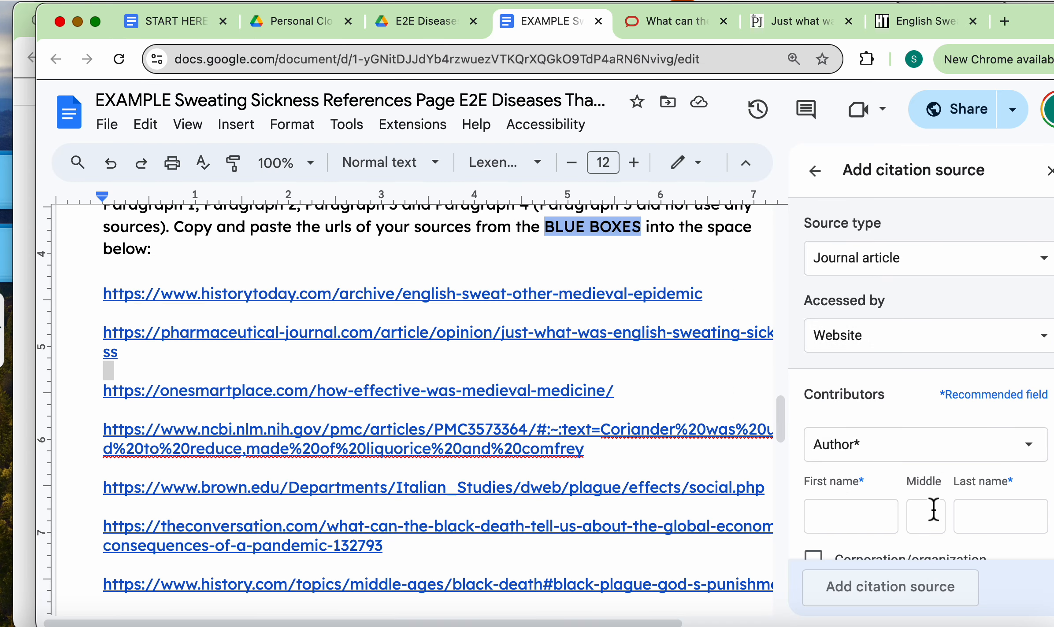
scroll(932, 507, "down", 3)
scroll(934, 510, "up", 2)
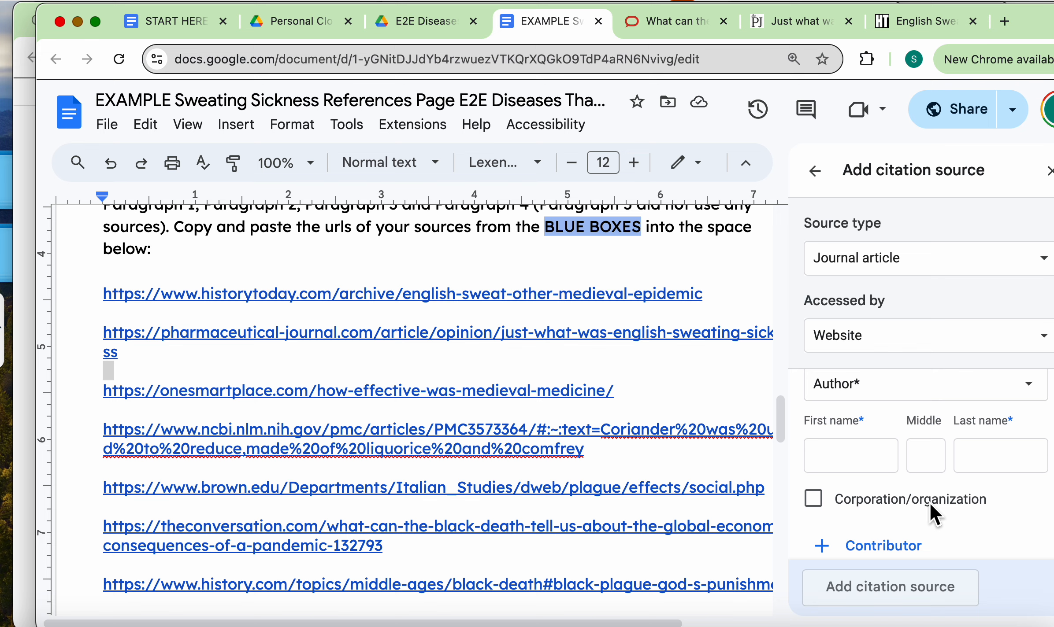
left_click(860, 454)
type("Rachel")
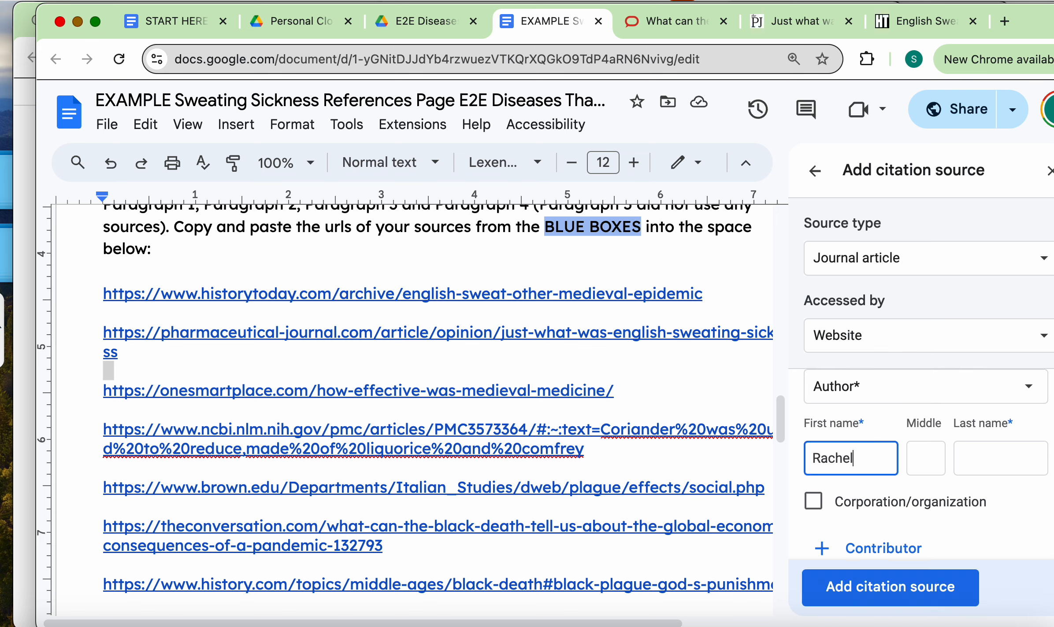
key("Tab")
key("Tab")
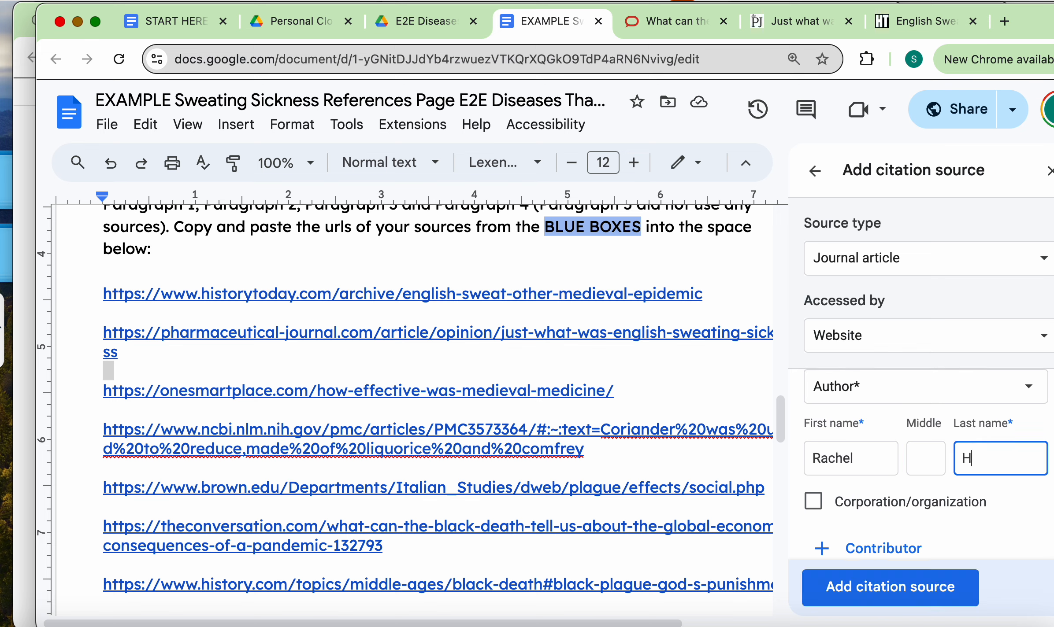
Copy the title "The Air of History (Part II) Medicine in the Middle Ages" from the PubMed Central article into the citation's article title
scroll(864, 419, "down", 3)
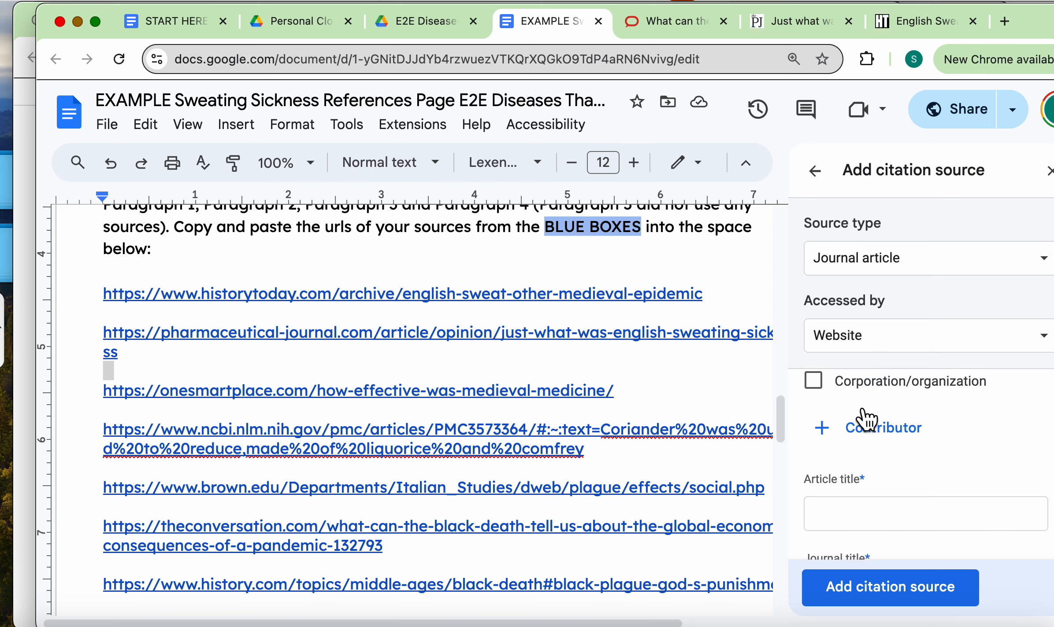
left_click(839, 497)
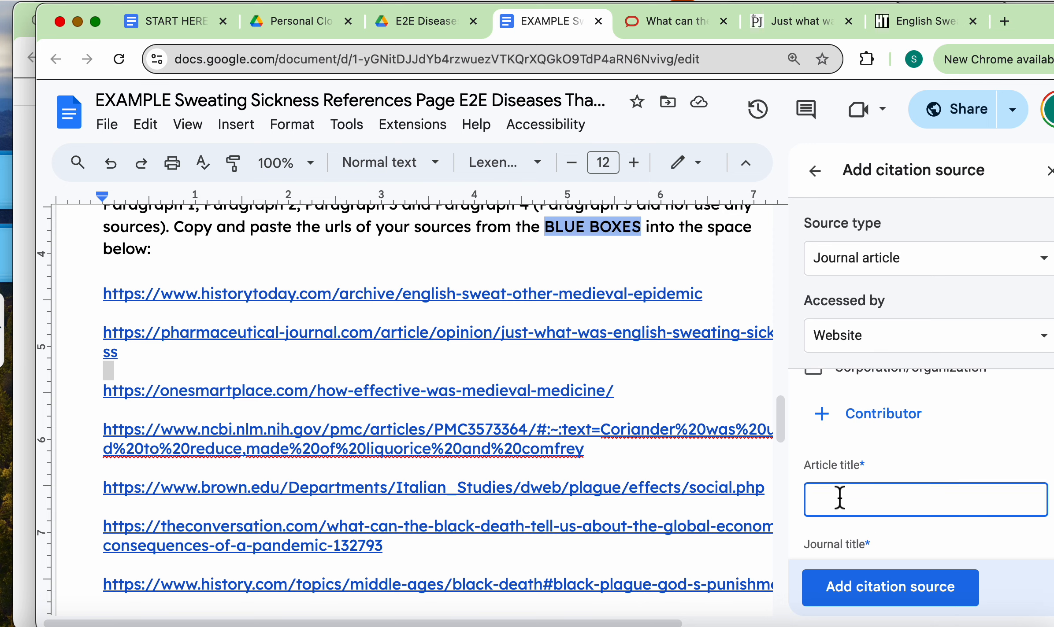
left_click(30, 300)
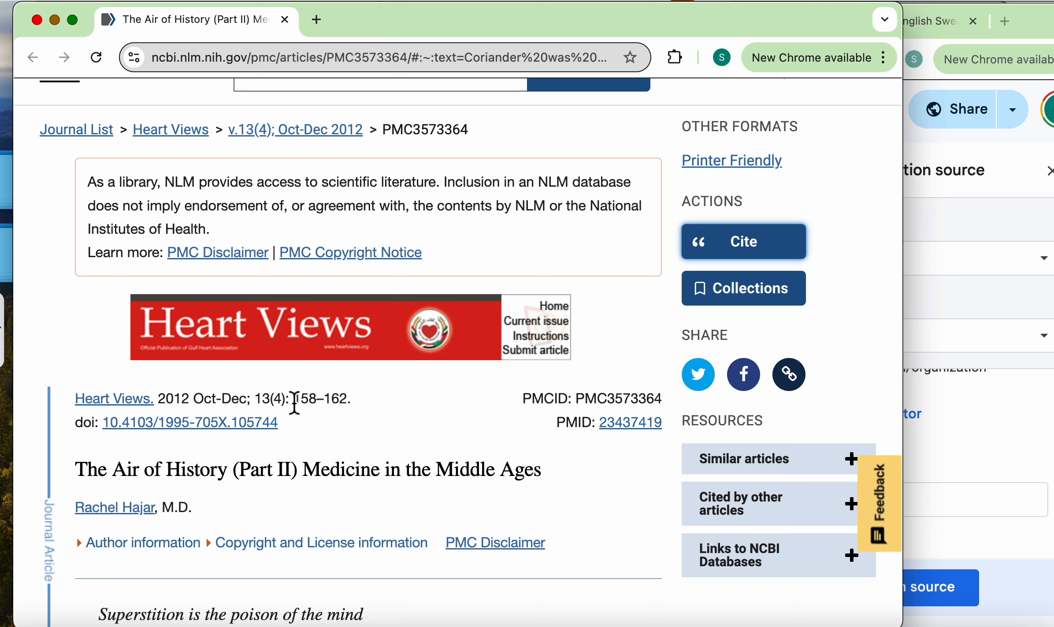
scroll(295, 404, "down", 2)
left_click_drag(77, 417, 554, 424)
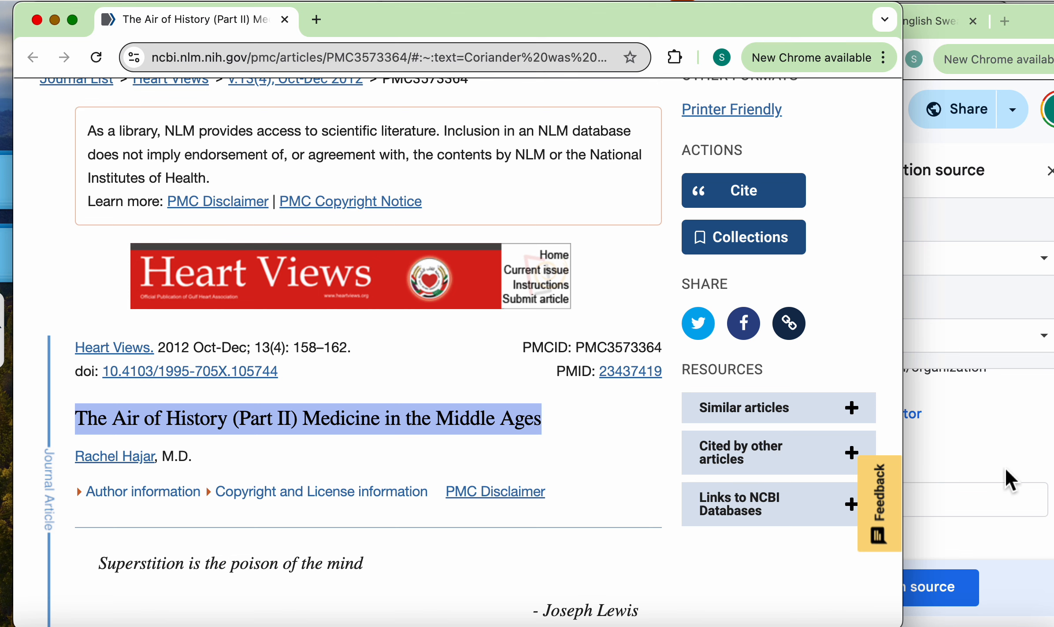
left_click(988, 489)
key("super+v")
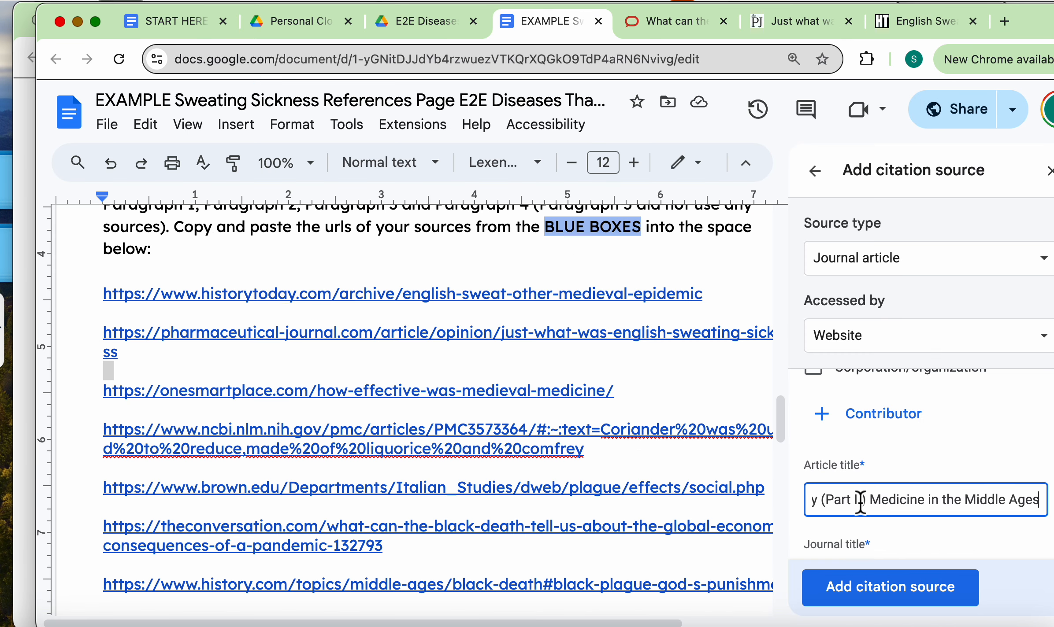
Look up the journal's name on the PubMed Central page and set the citation's journal title to Heart Views
scroll(889, 554, "down", 2)
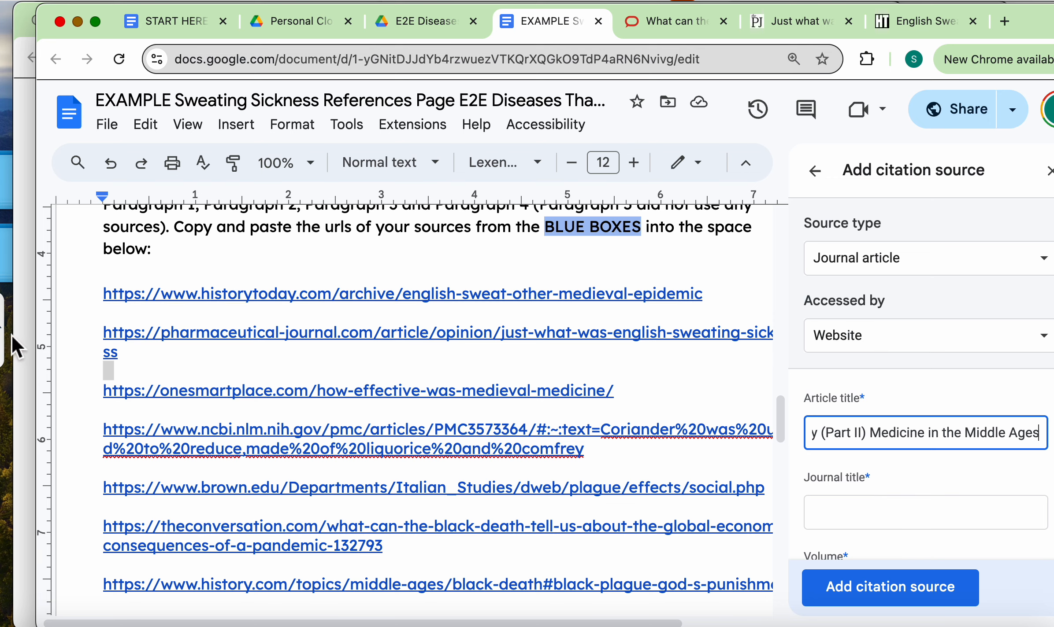
left_click(9, 348)
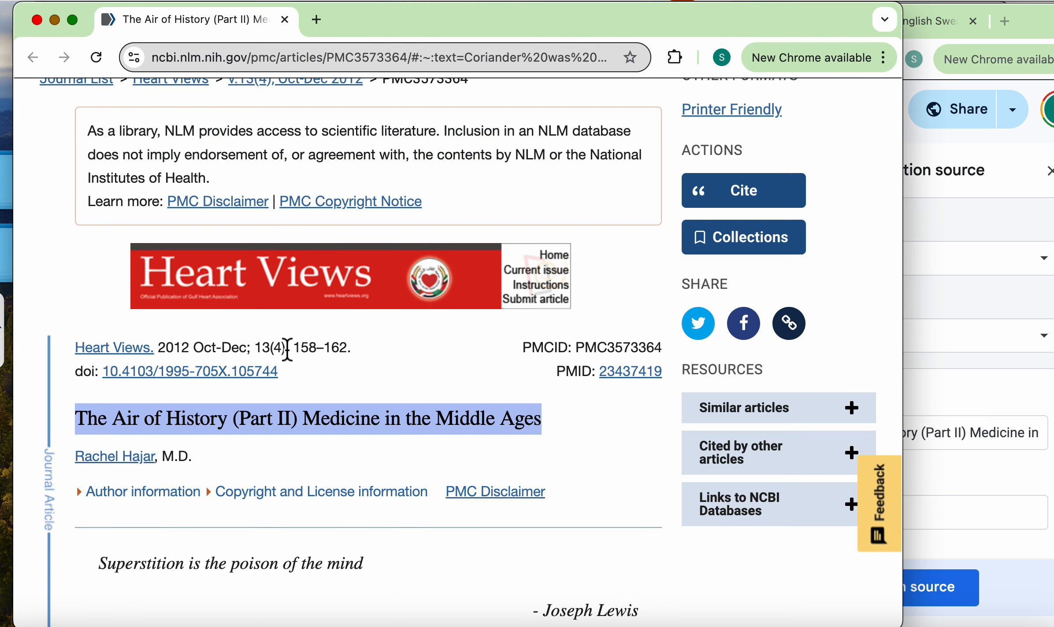
scroll(288, 350, "up", 5)
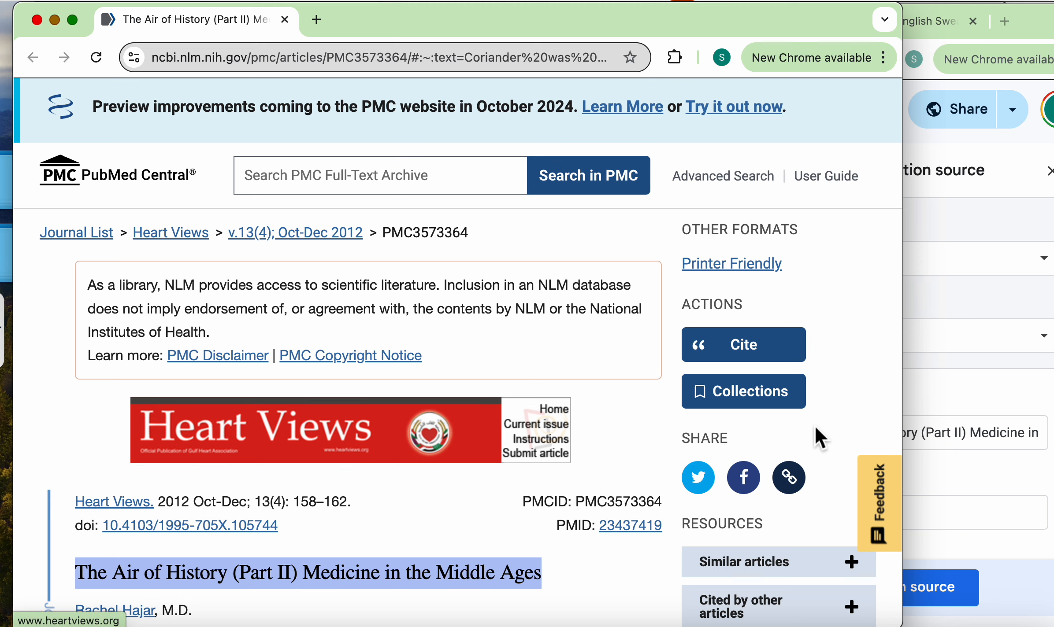
left_click(999, 498)
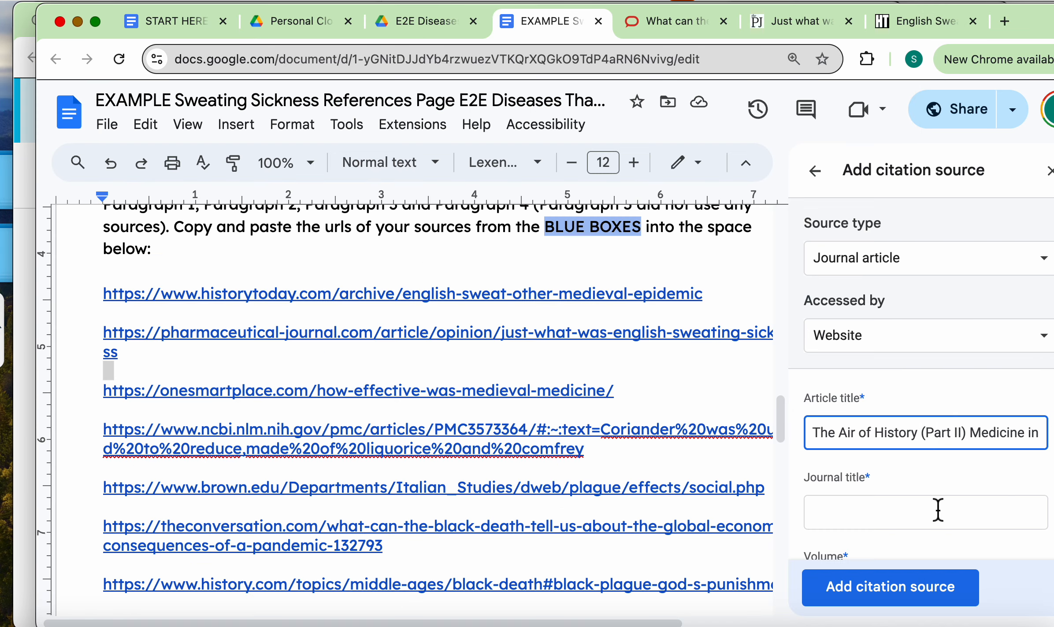
left_click(839, 512)
type("Heart Views")
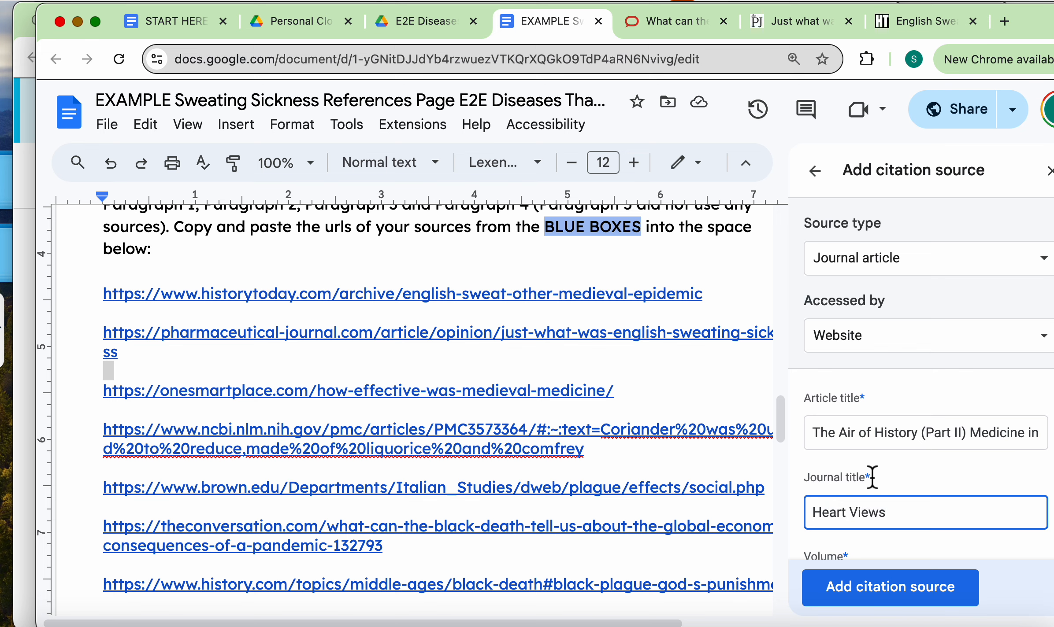
Find the volume in the PubMed Central article's publication line and set the citation's volume to 13(4)
scroll(870, 477, "down", 2)
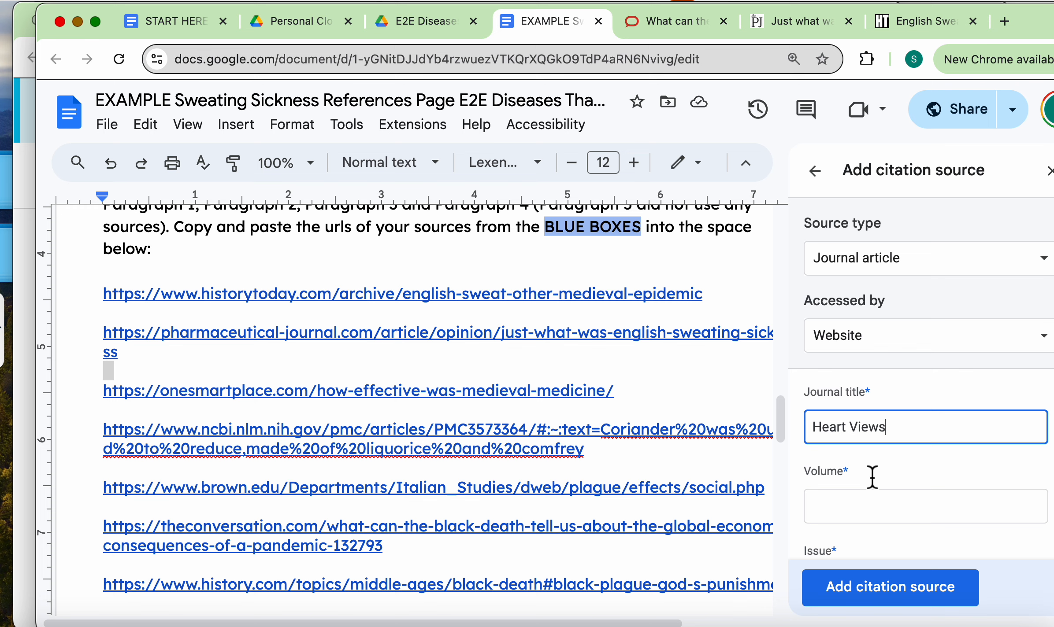
left_click(851, 505)
scroll(855, 563, "down", 3)
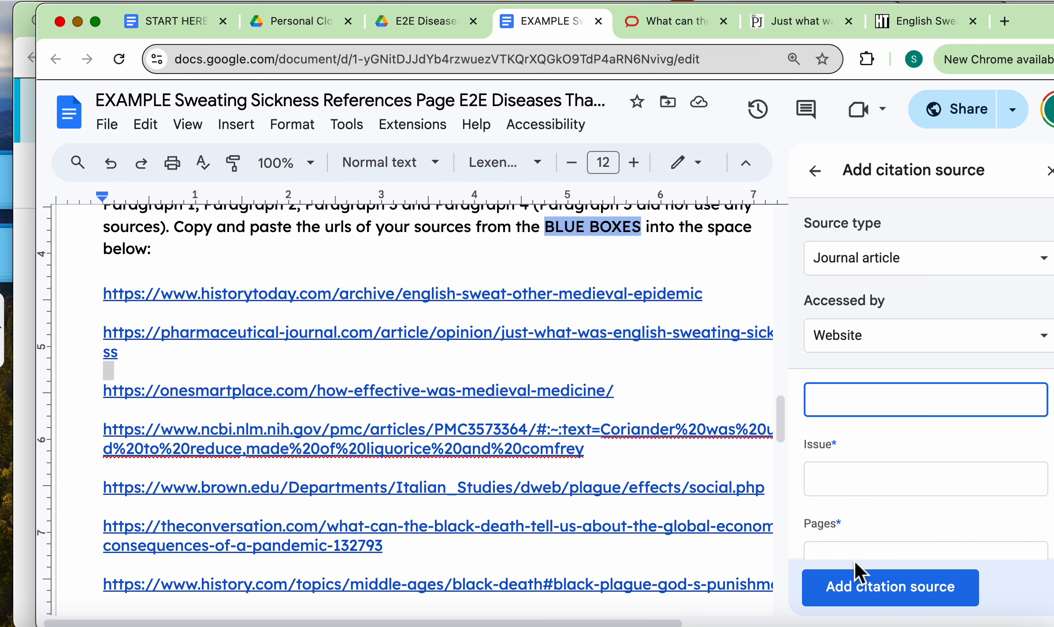
scroll(850, 436, "up", 2)
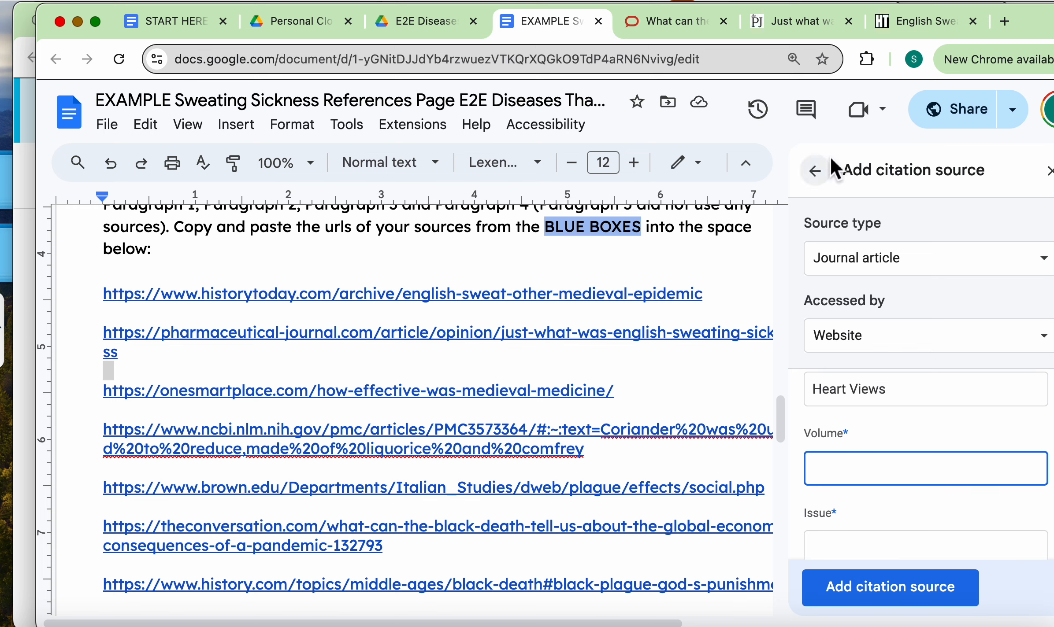
left_click(24, 220)
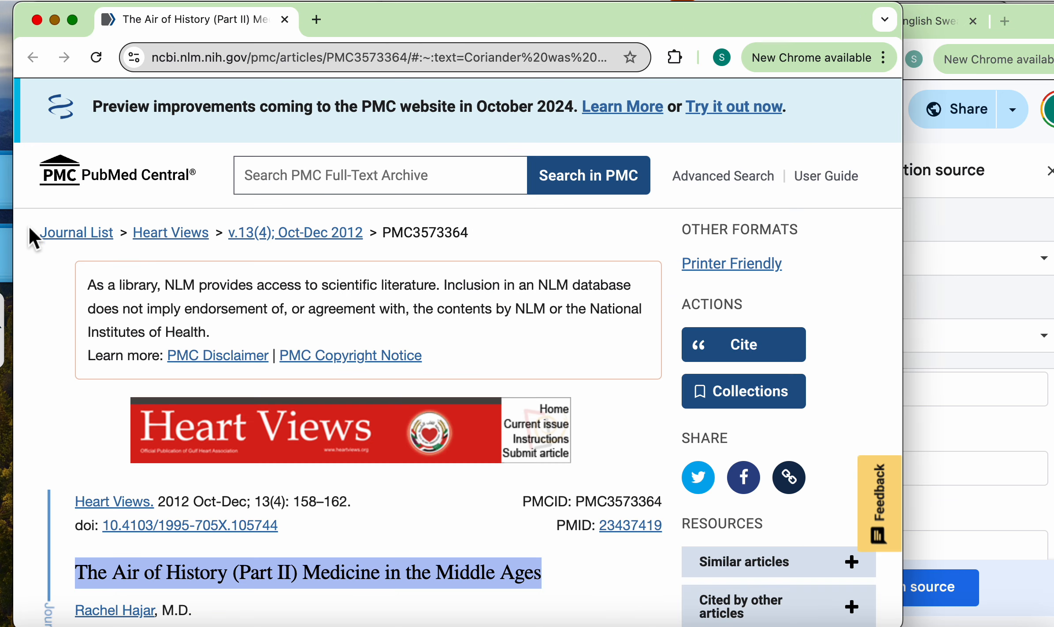
scroll(185, 393, "down", 2)
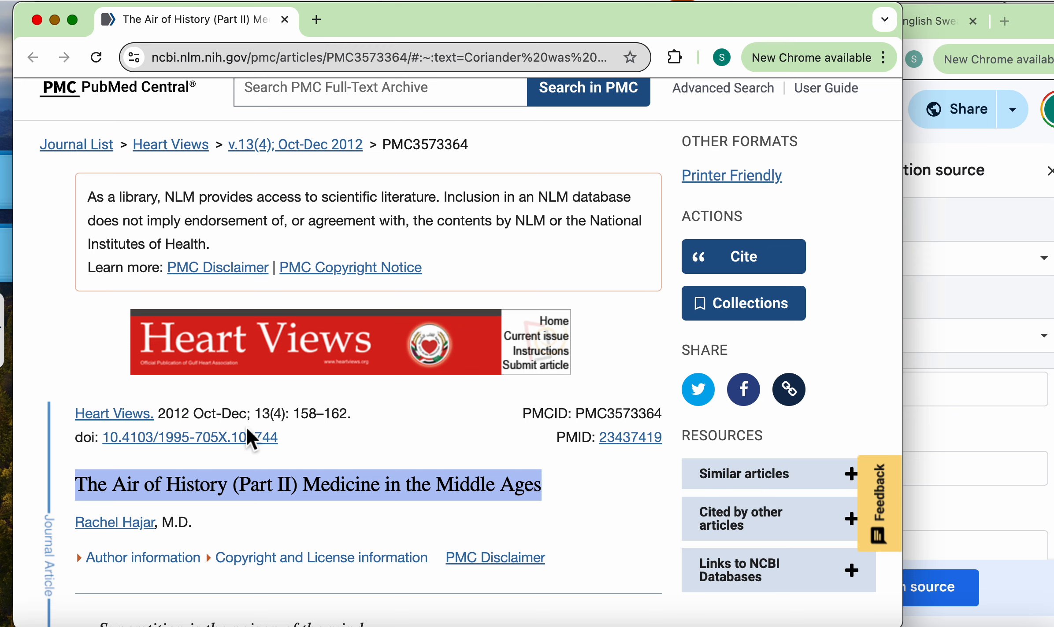
scroll(247, 428, "down", 1)
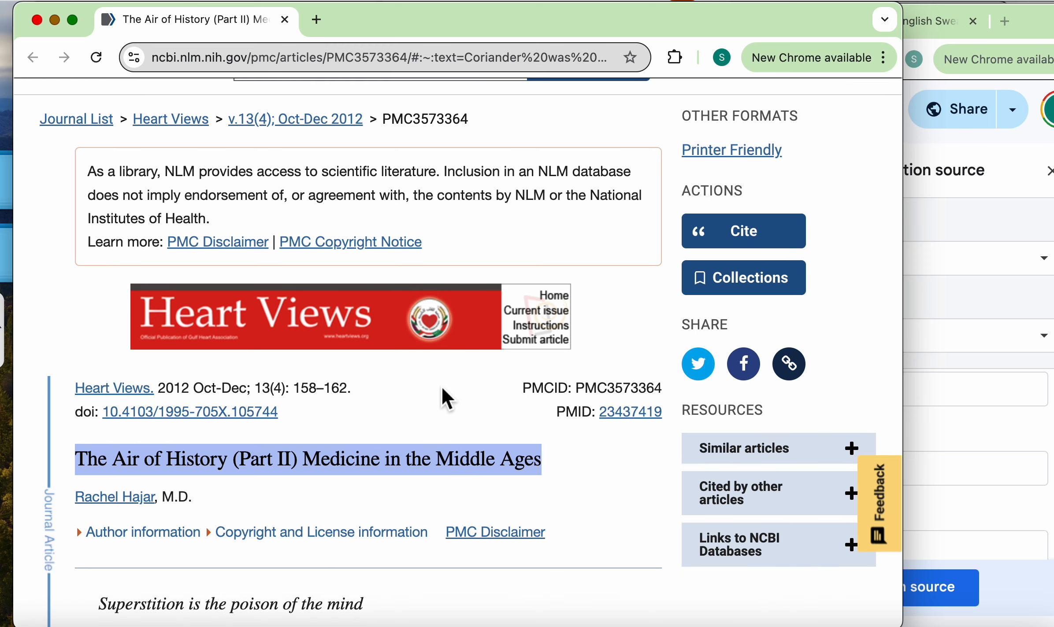
scroll(330, 394, "down", 2)
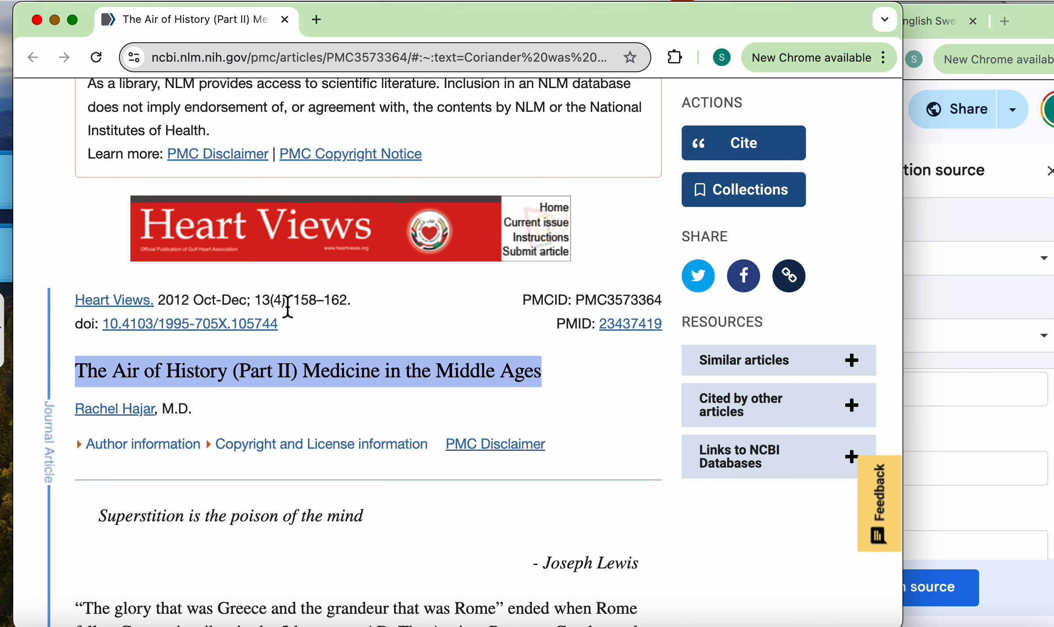
left_click(949, 399)
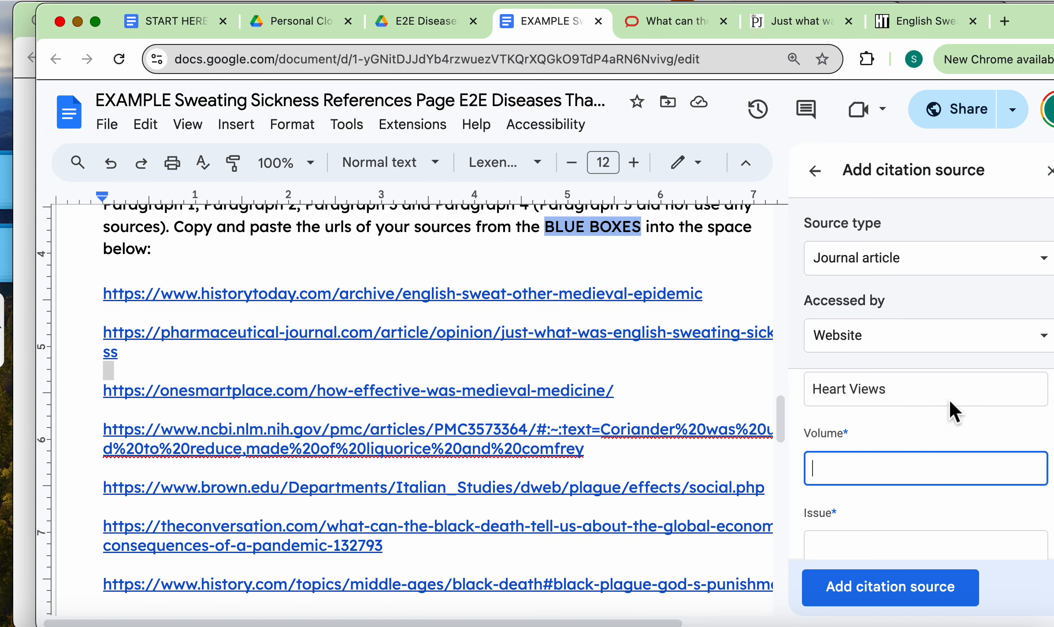
type("13(4")
left_click(25, 335)
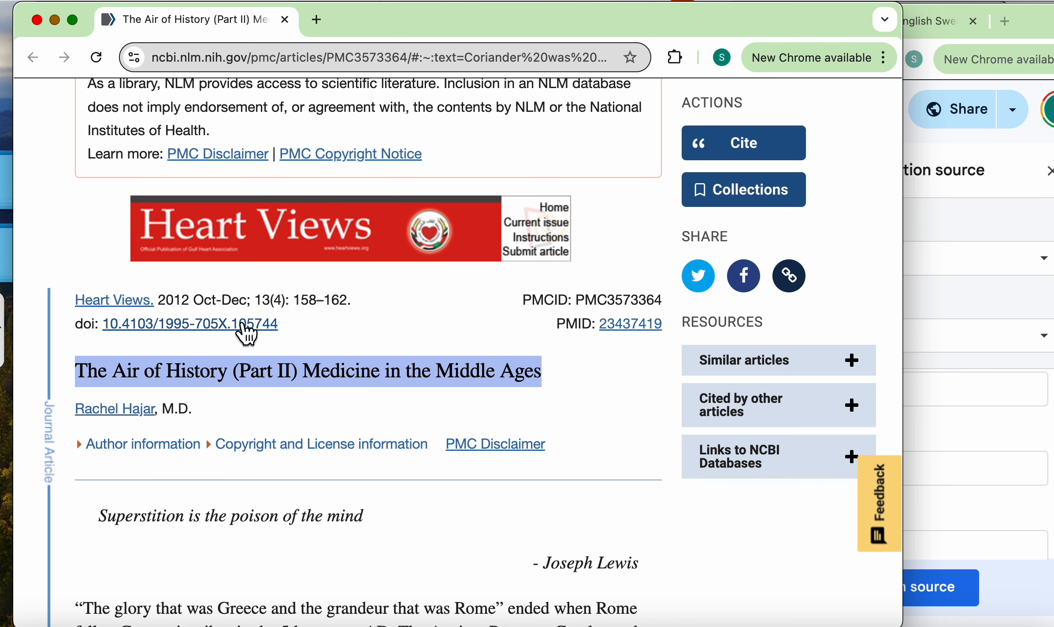
left_click(934, 401)
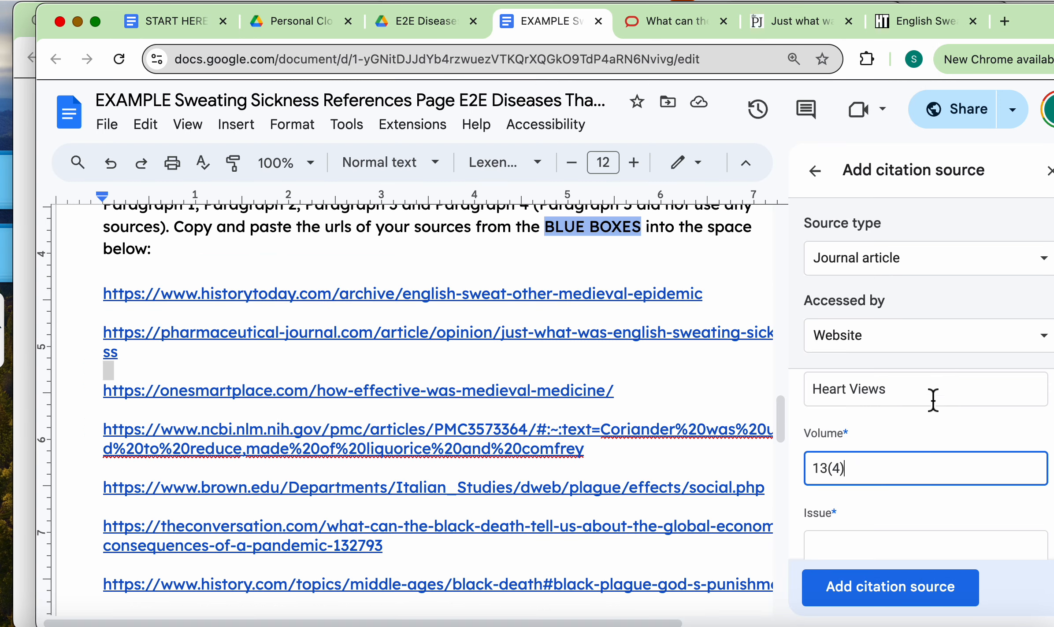
Set the journal article citation's issue to Oct-Dec
scroll(842, 493, "down", 2)
right_click(838, 492)
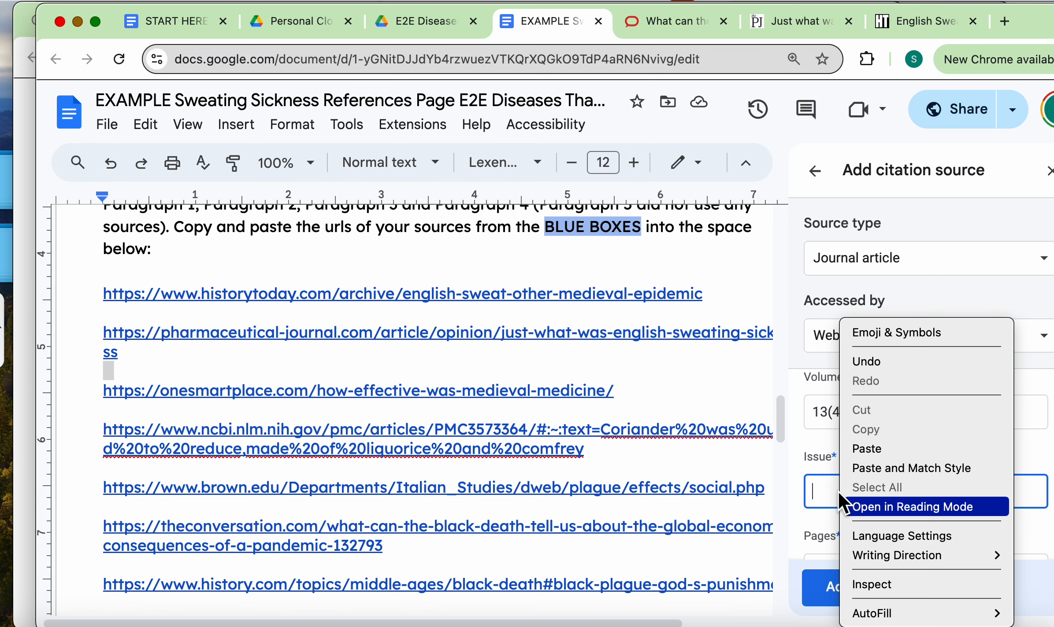
left_click(819, 496)
type("Oc")
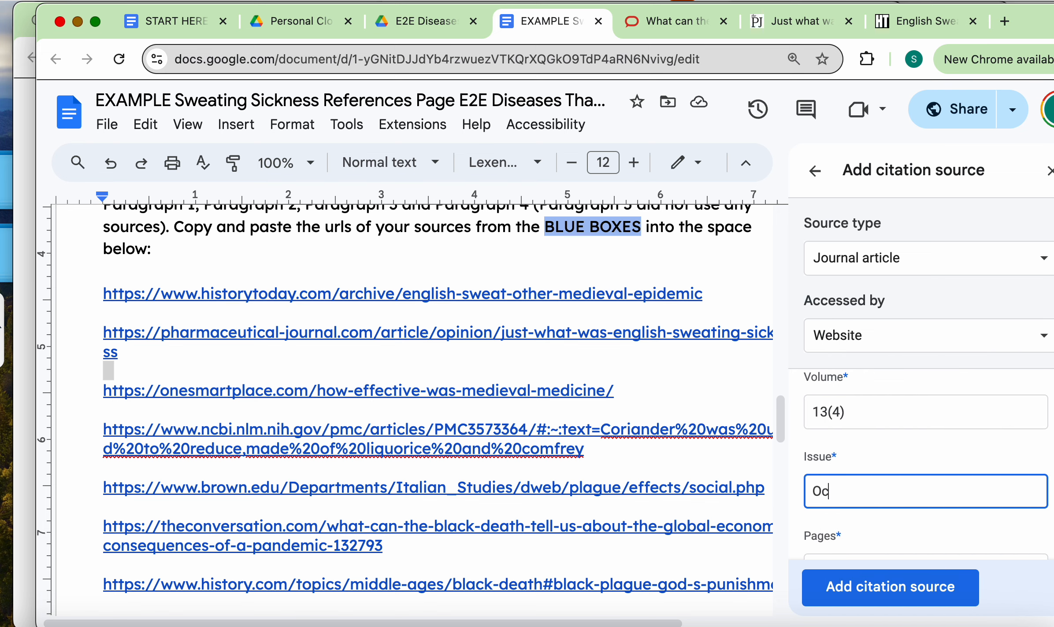
type("t-Dec")
Check the page range in the PubMed Central article and set the citation's pages to 158-162
scroll(848, 558, "down", 2)
left_click(842, 485)
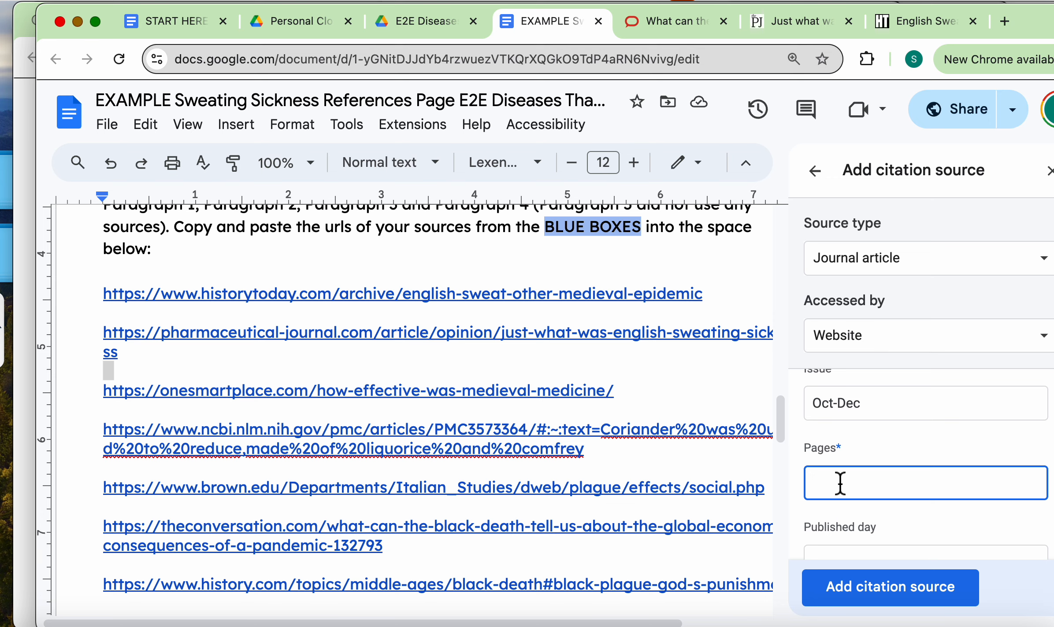
left_click(23, 358)
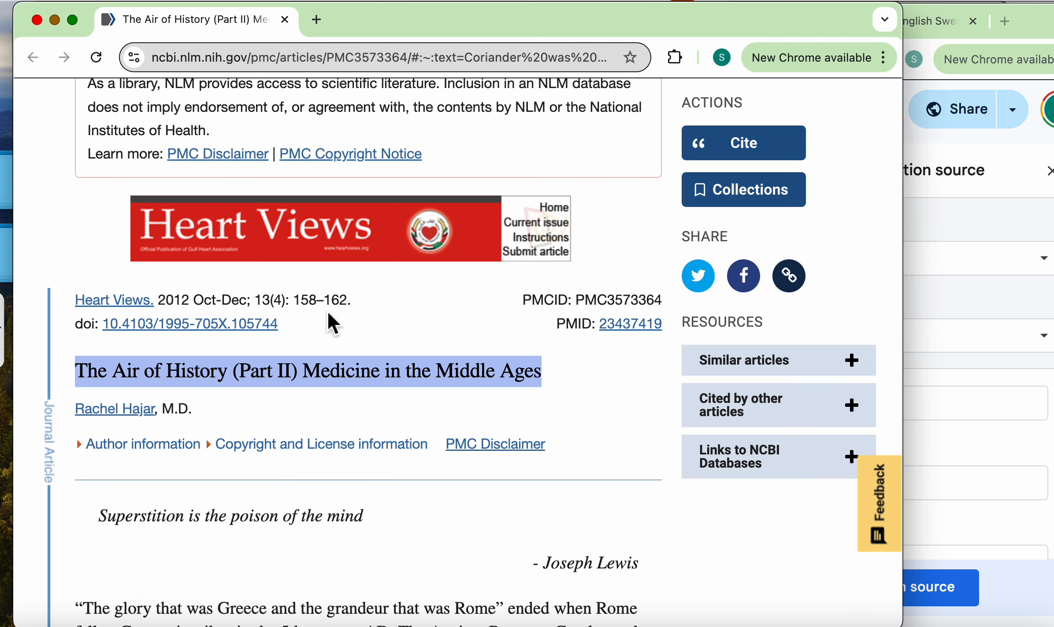
left_click(980, 425)
left_click(868, 500)
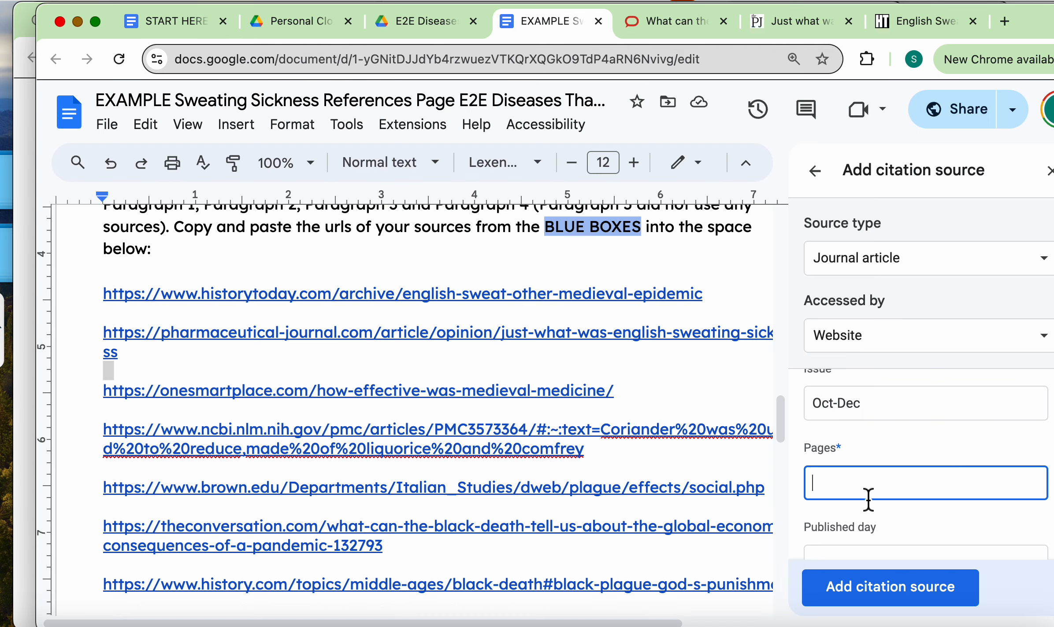
type("158-162")
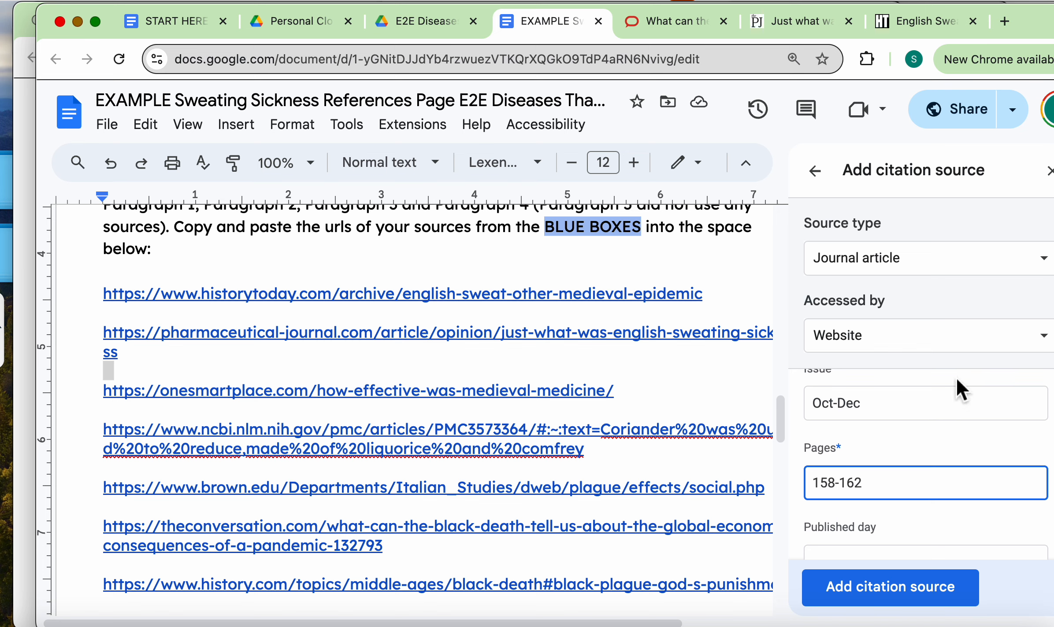
Check the publication date in the PubMed Central article and set the citation's published year to 2012
scroll(947, 395, "down", 3)
left_click(894, 418)
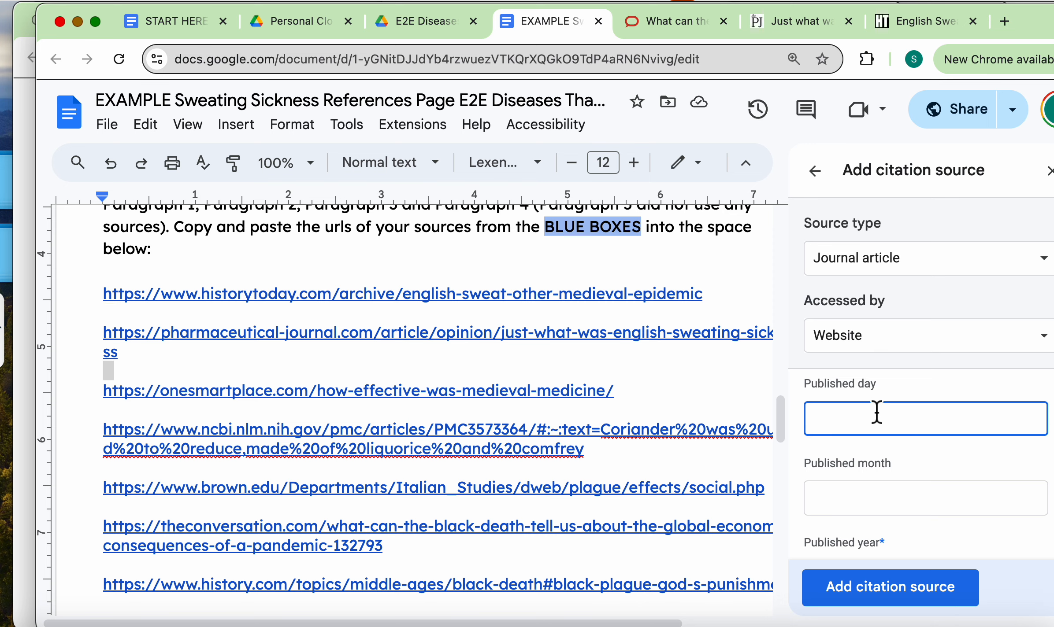
left_click(22, 394)
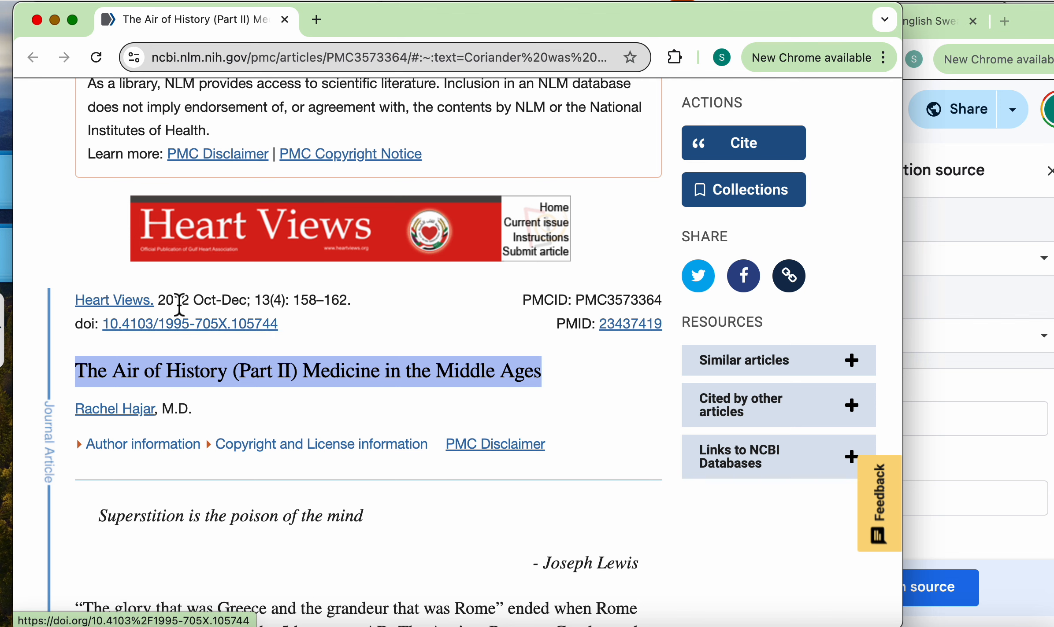
left_click(956, 489)
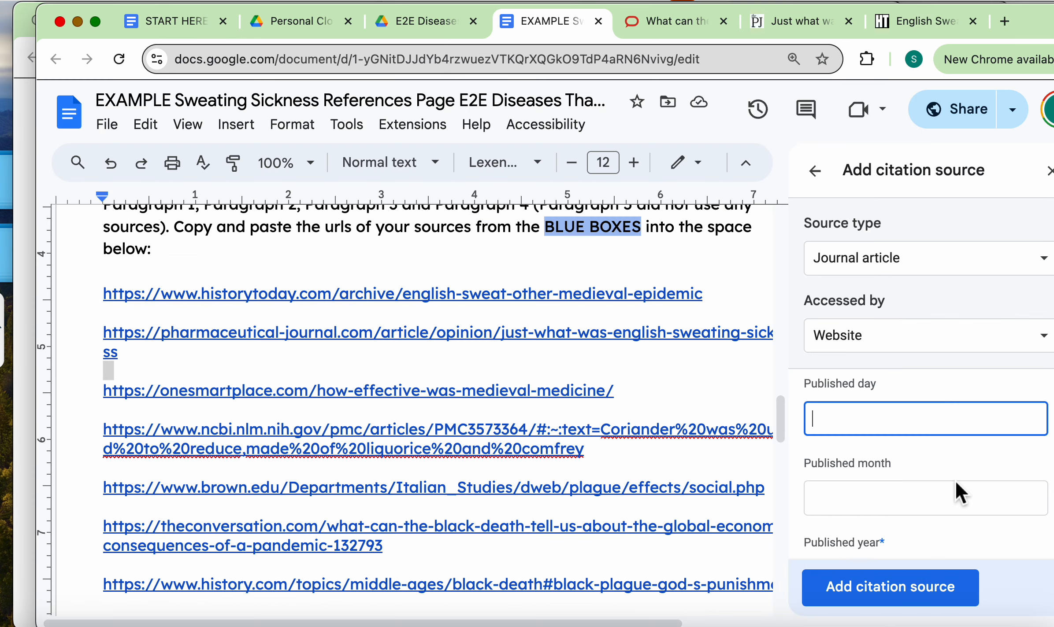
scroll(873, 495, "down", 2)
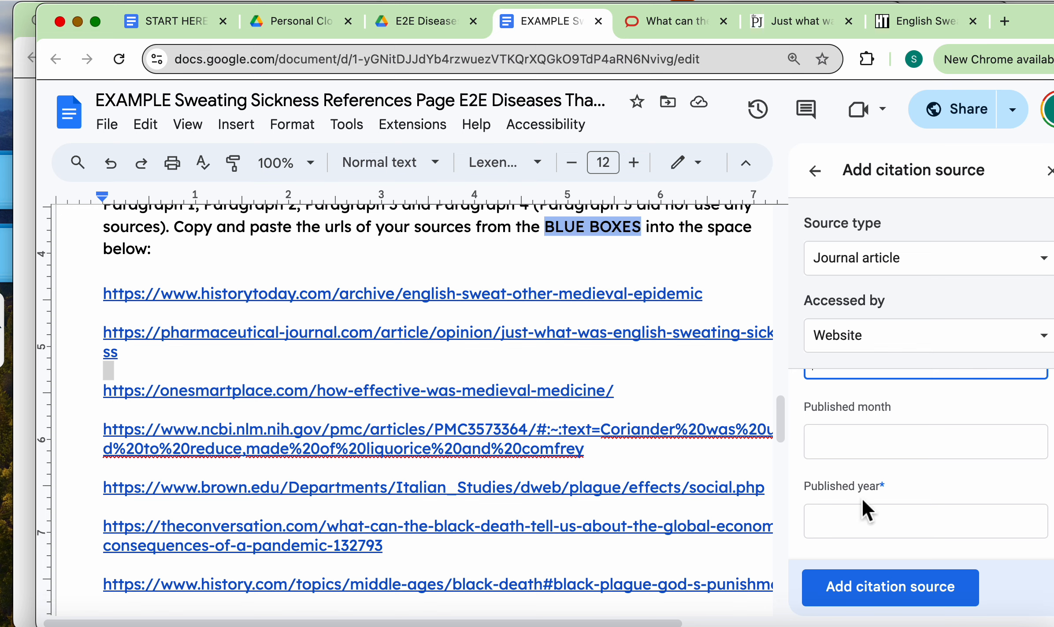
scroll(861, 497, "up", 2)
scroll(850, 495, "down", 3)
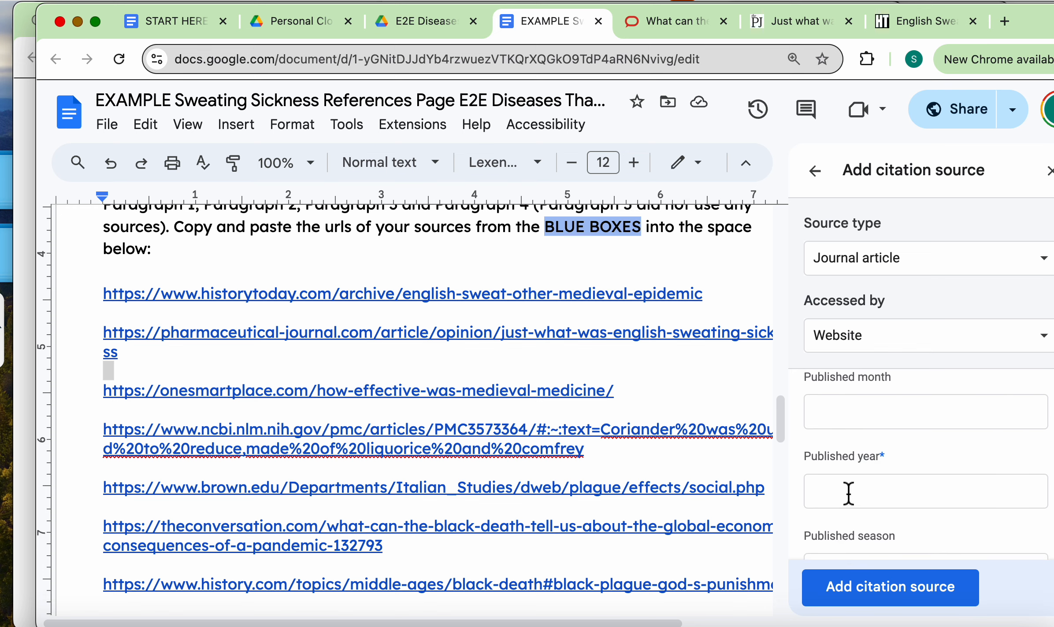
left_click(848, 493)
type("2012")
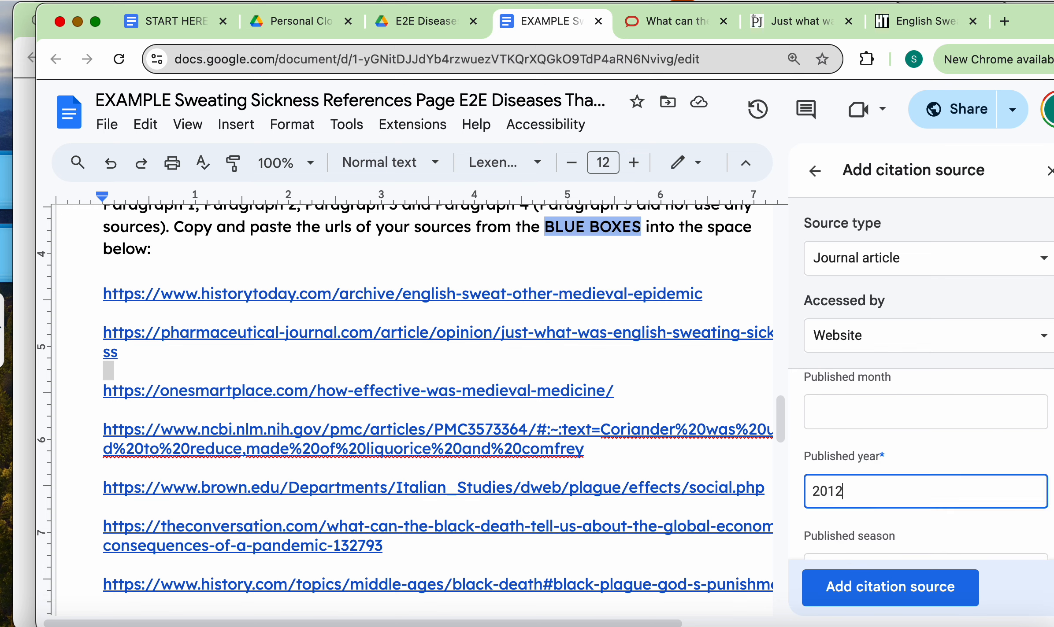
Check the PubMed Central article for a publication season and look over the citation's remaining season, short title and URL fields
scroll(874, 400, "down", 3)
left_click(852, 438)
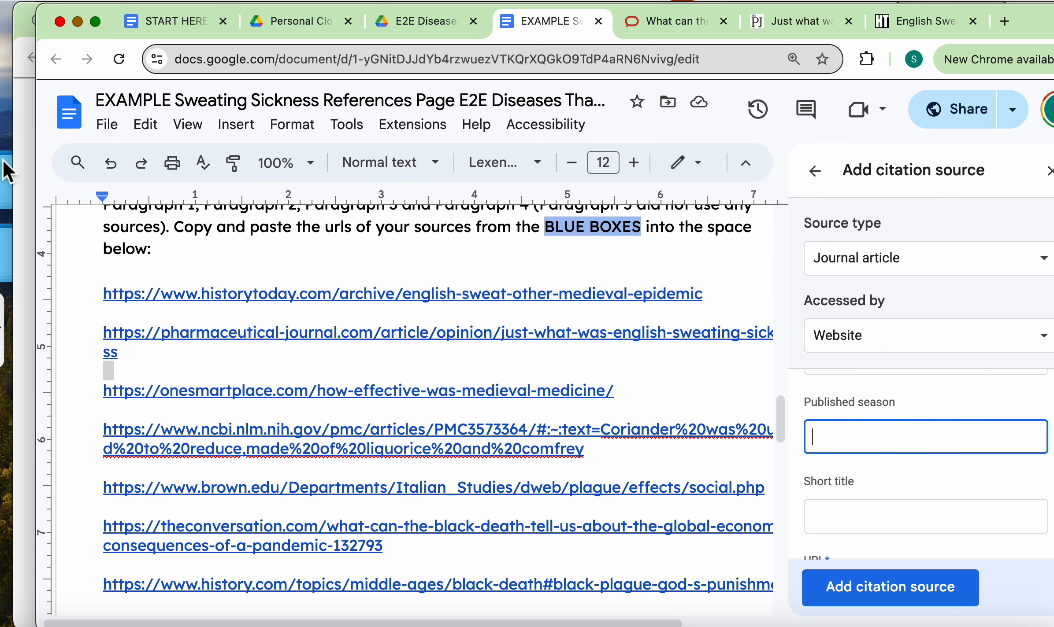
left_click(29, 172)
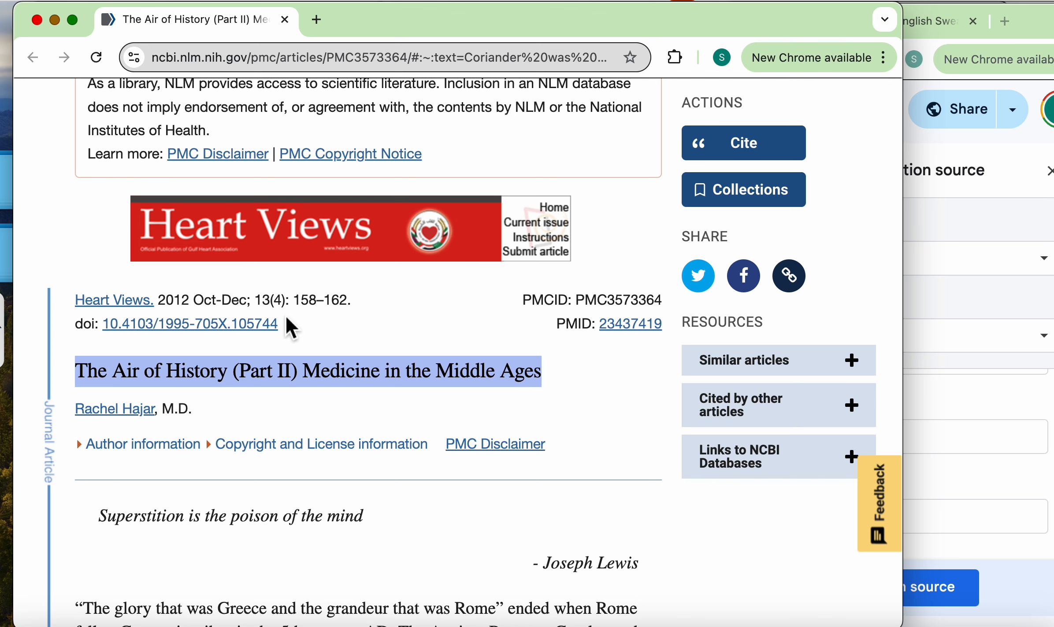
left_click(988, 437)
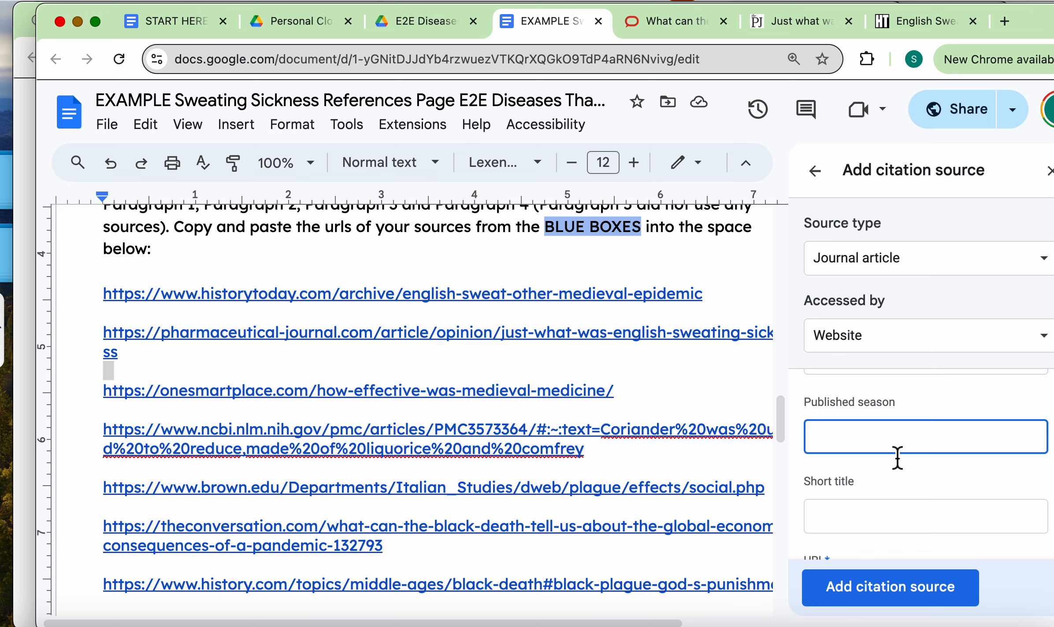
scroll(897, 459, "down", 2)
left_click(875, 445)
scroll(874, 445, "down", 2)
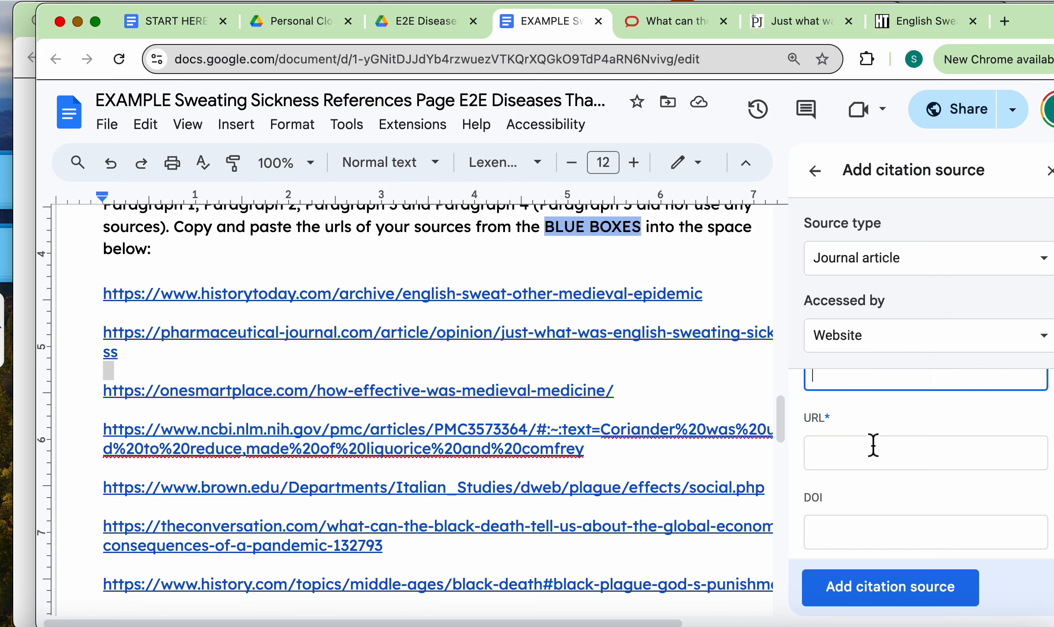
scroll(873, 446, "up", 3)
scroll(873, 446, "down", 2)
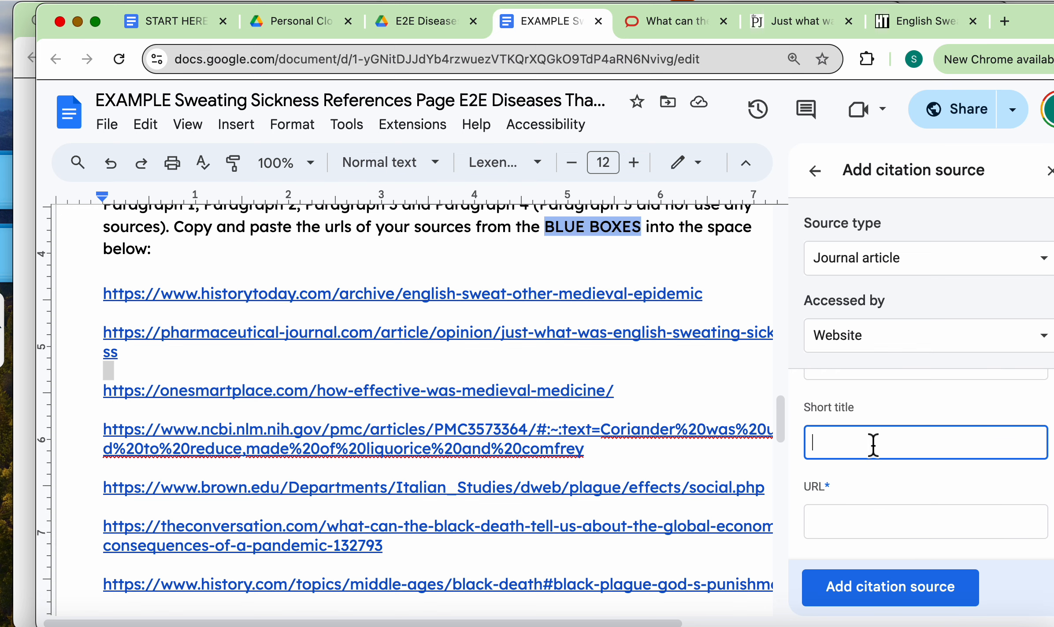
scroll(842, 365, "down", 1)
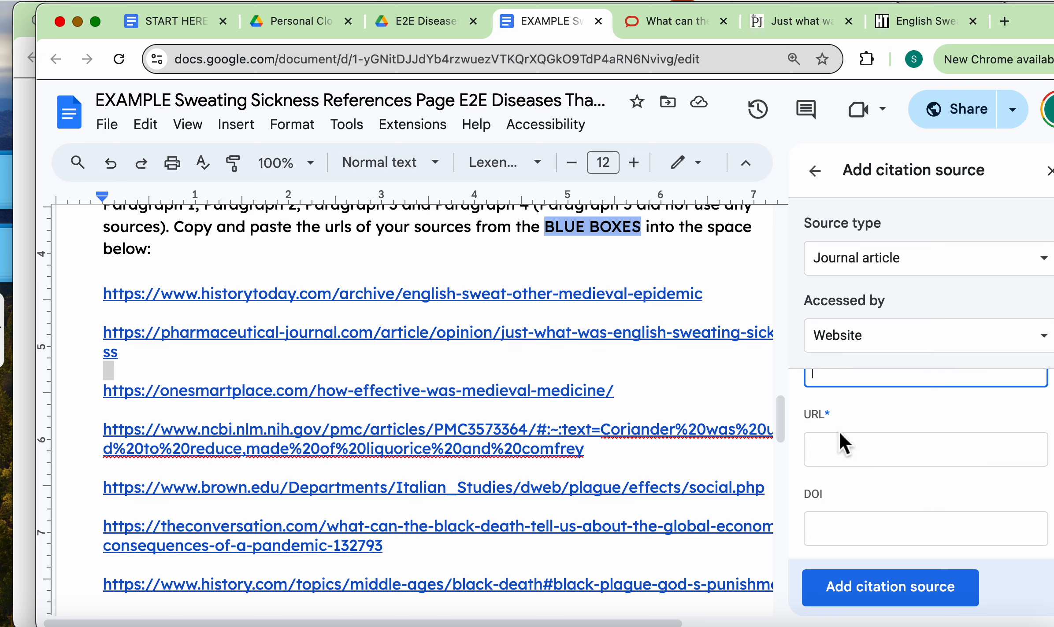
Copy the PubMed Central article's full web address into the journal citation's URL
left_click(830, 449)
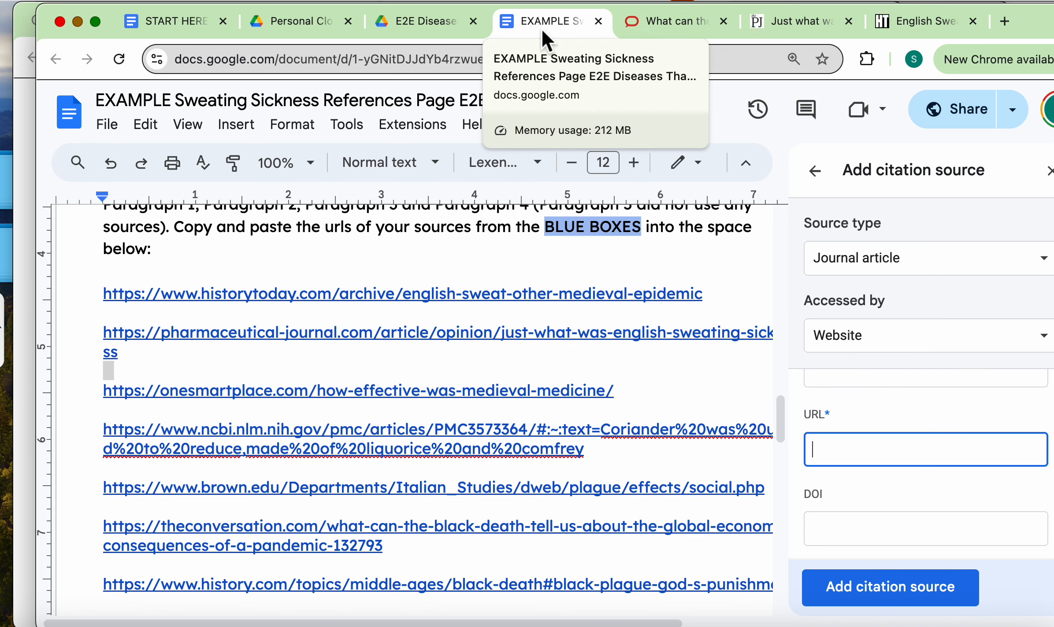
left_click(30, 169)
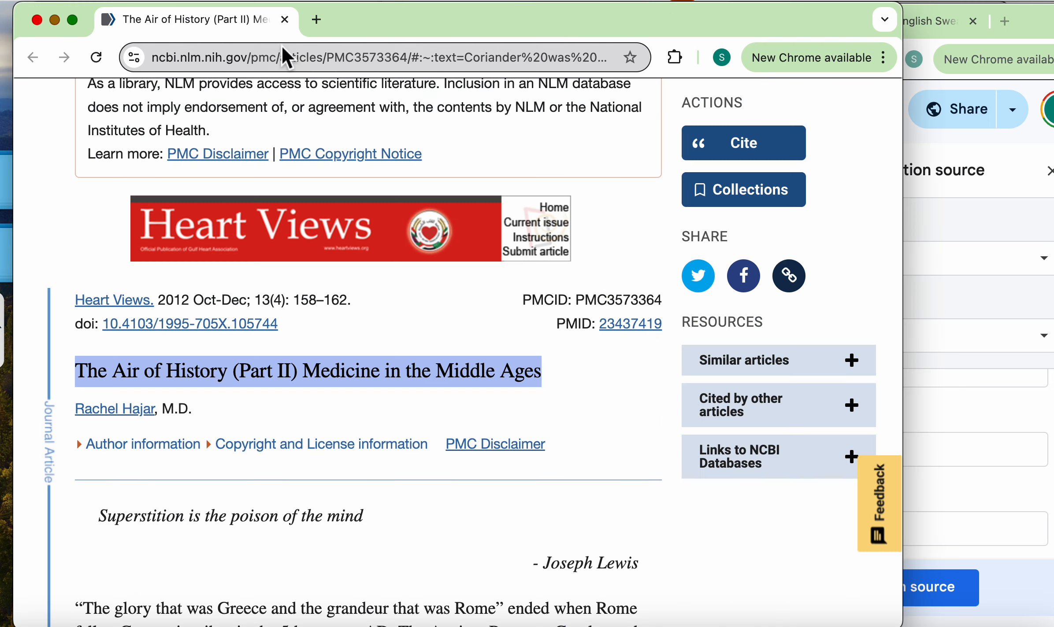
left_click(308, 55)
left_click(309, 55)
key("super+a")
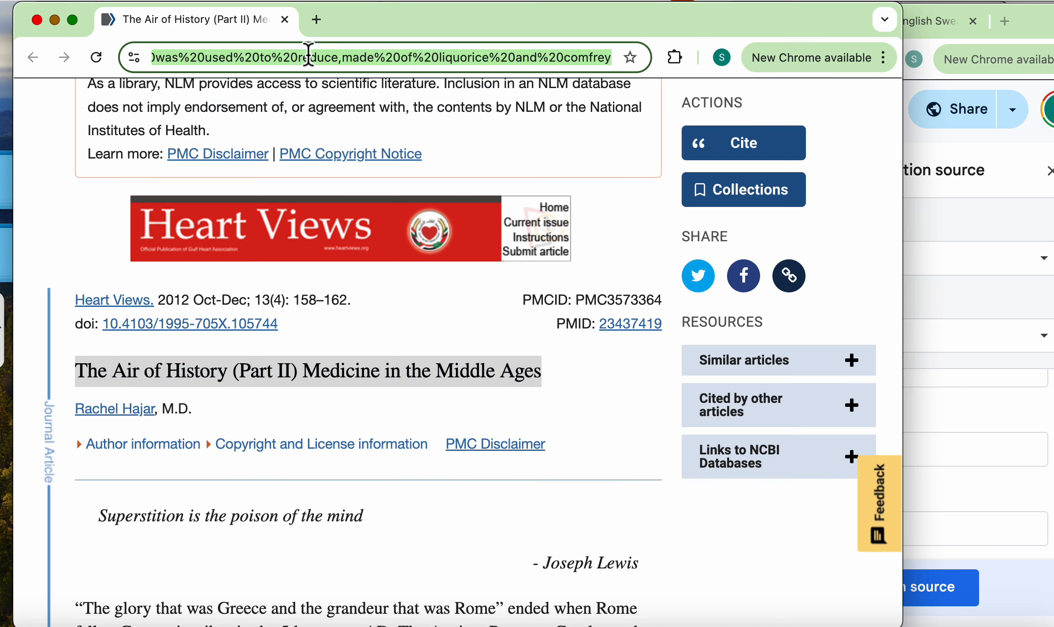
left_click(971, 310)
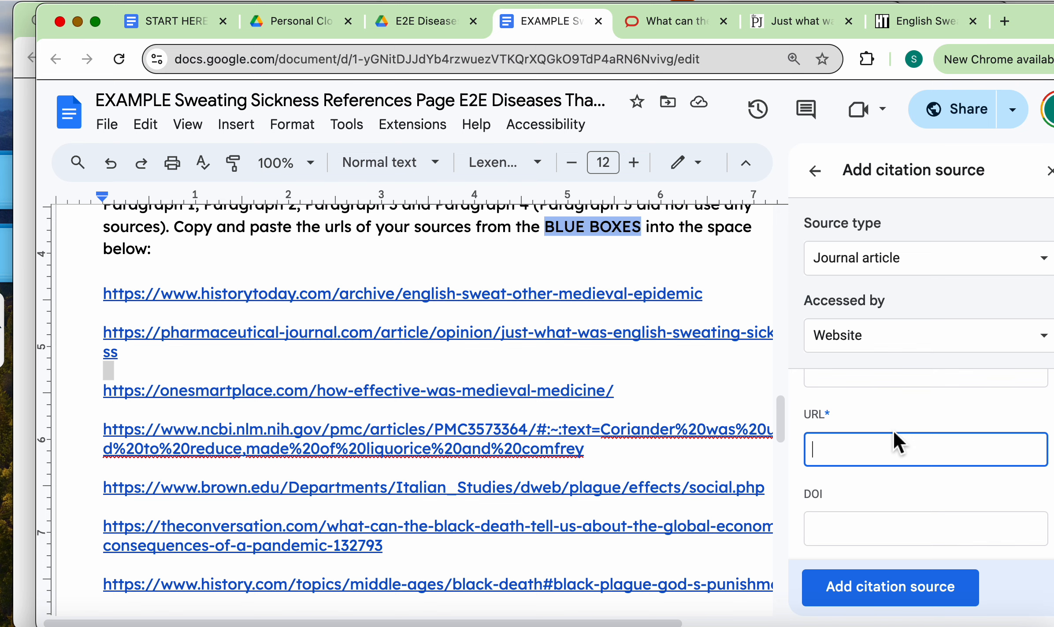
key("super+v")
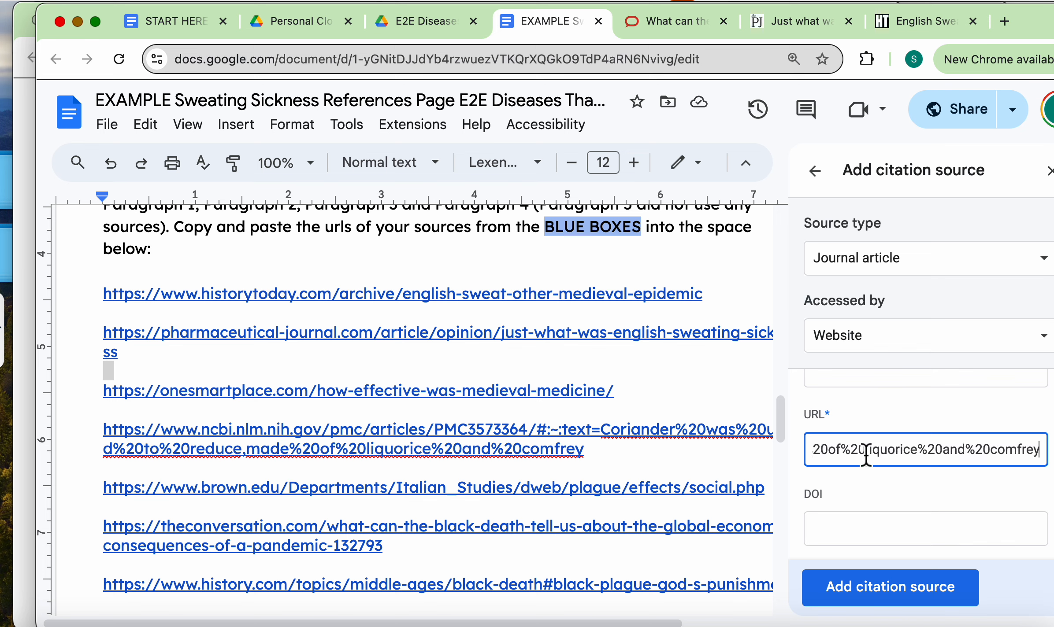
Copy the DOI 10.4103/1995-705X.105744 from the PubMed Central article into the journal citation's DOI
left_click(876, 534)
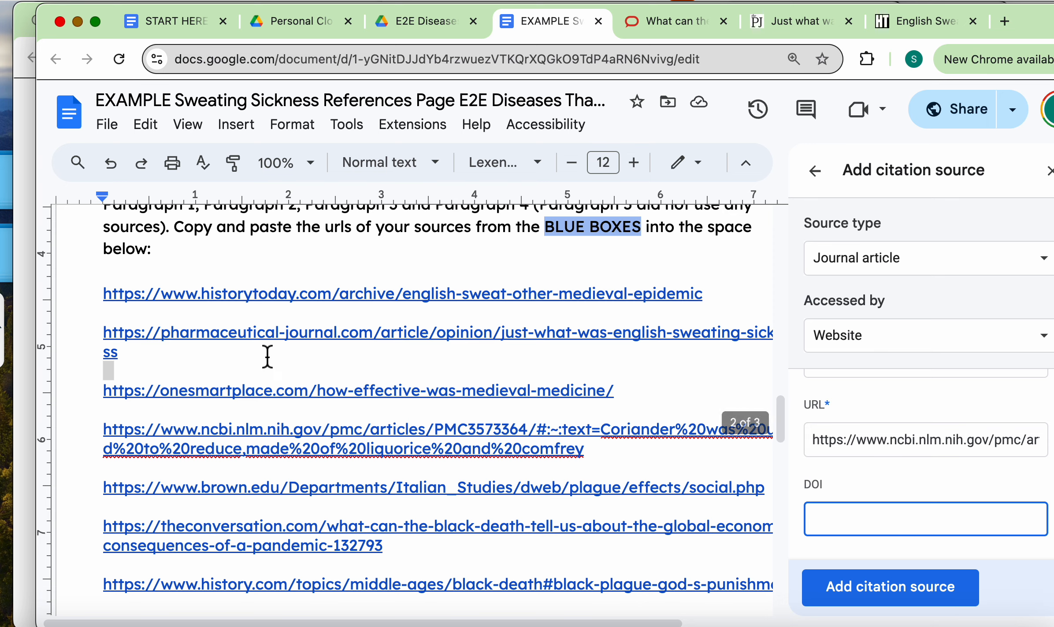
left_click(23, 309)
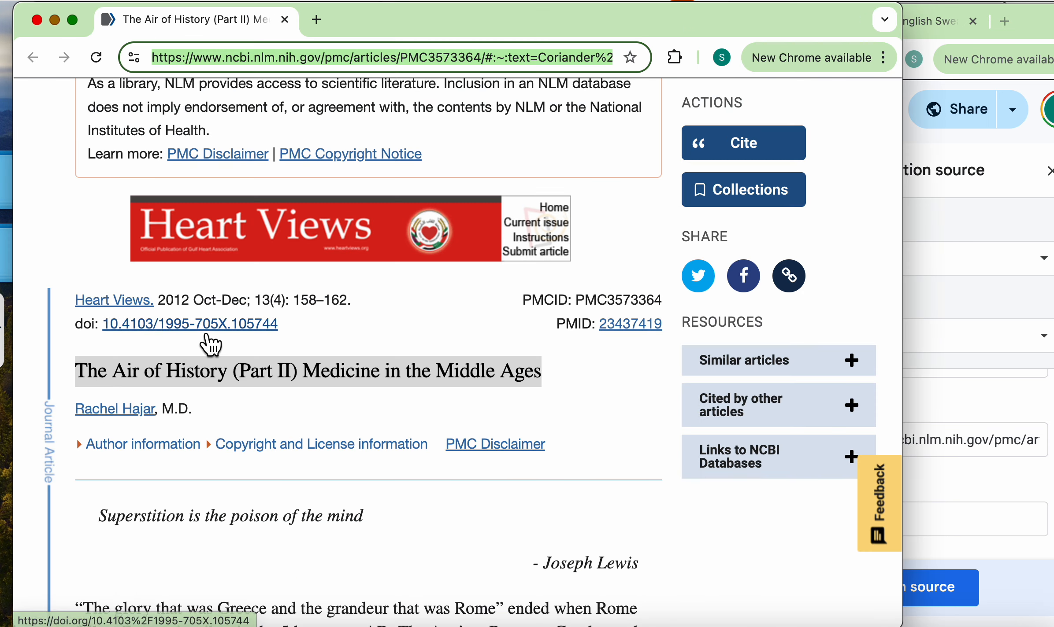
left_click(294, 326)
left_click_drag(256, 329, 104, 331)
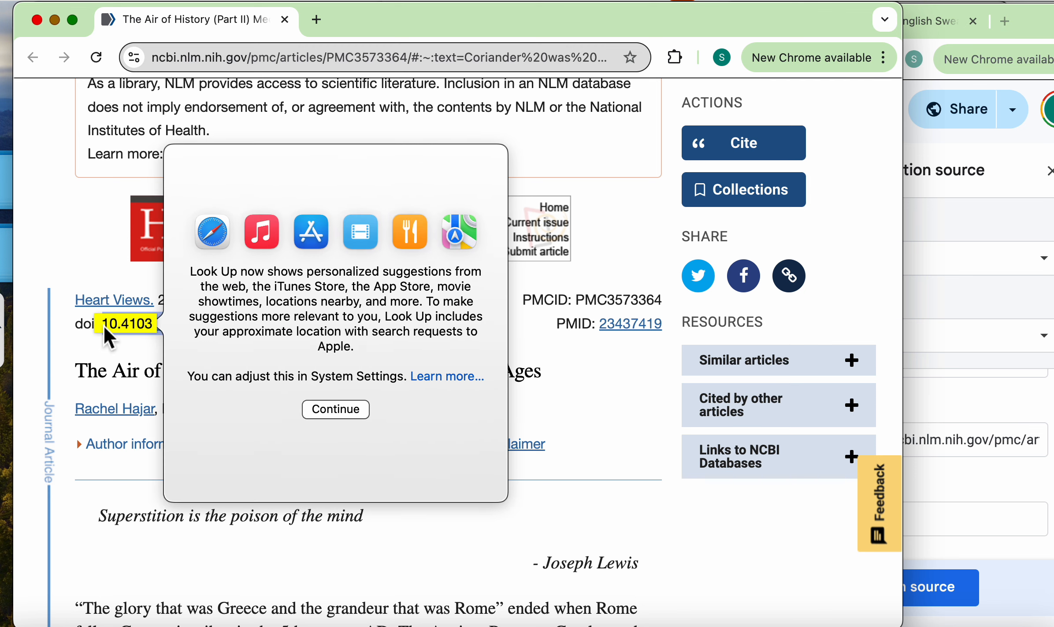
left_click(98, 357)
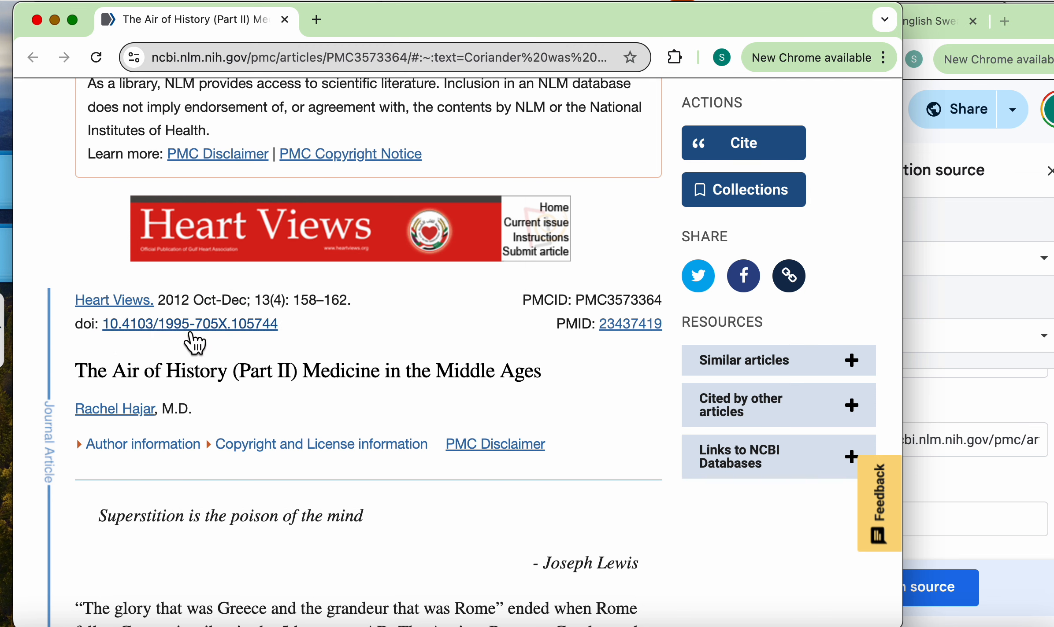
left_click_drag(305, 334, 106, 337)
key("super+c")
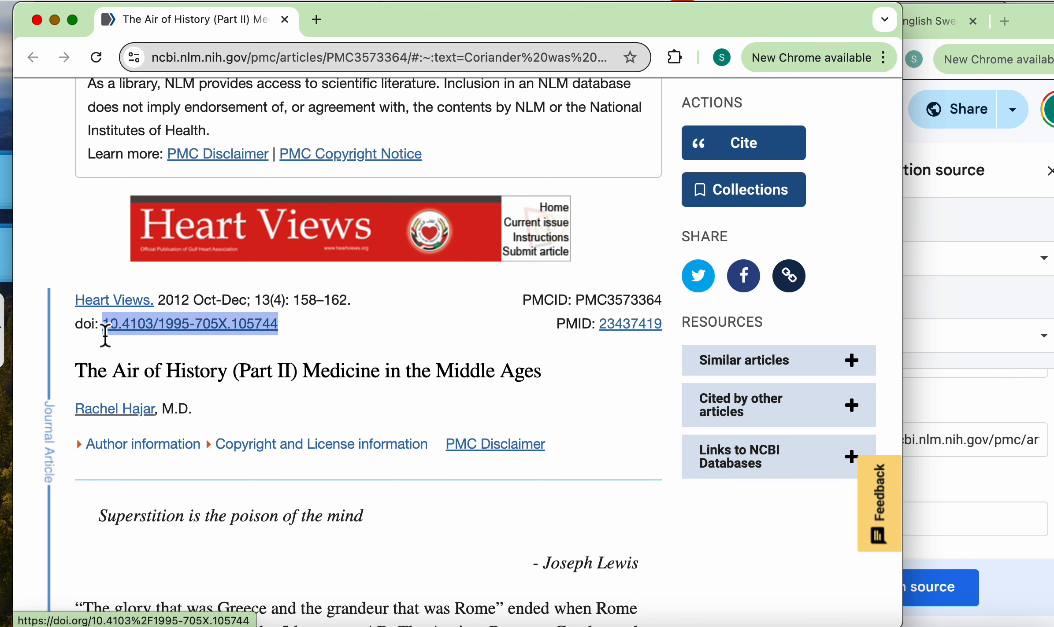
left_click(959, 505)
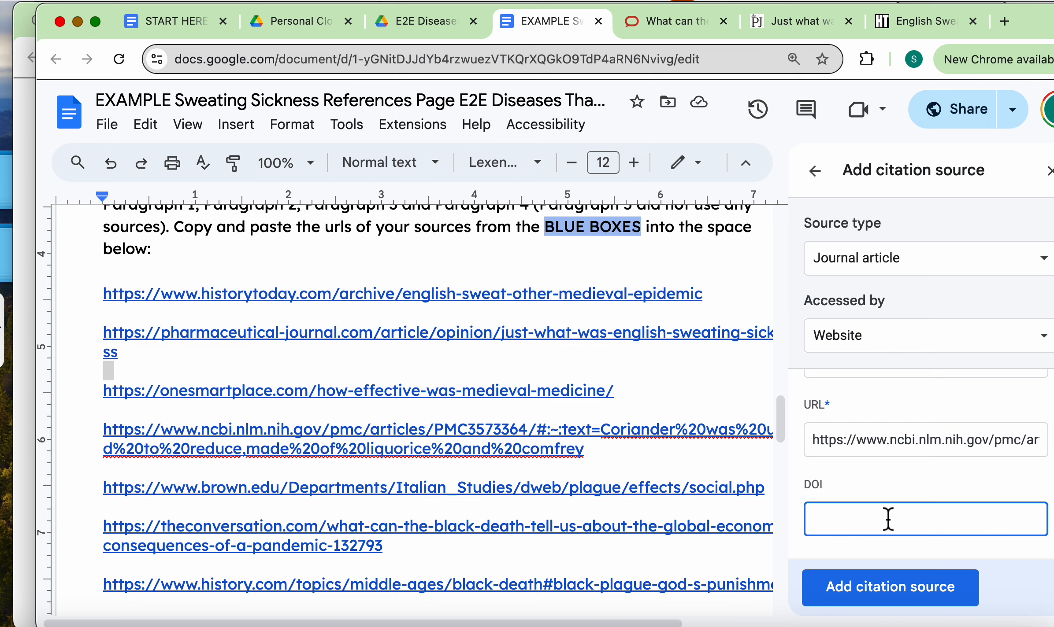
key("super+v")
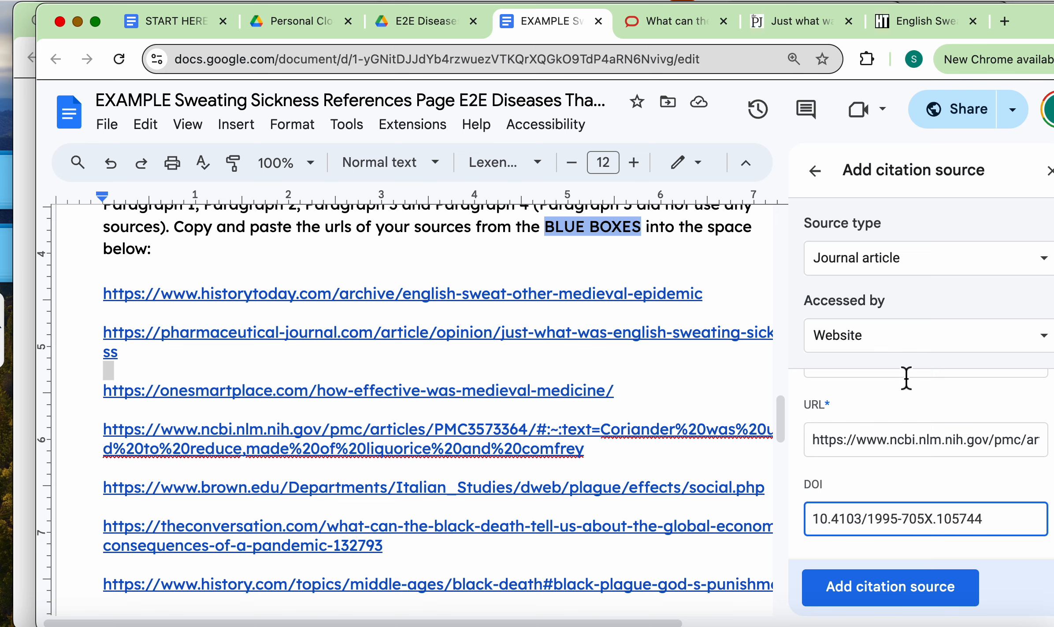
Add the completed Heart Views journal article to the citations and review its APA entry among the listed sources
left_click(918, 594)
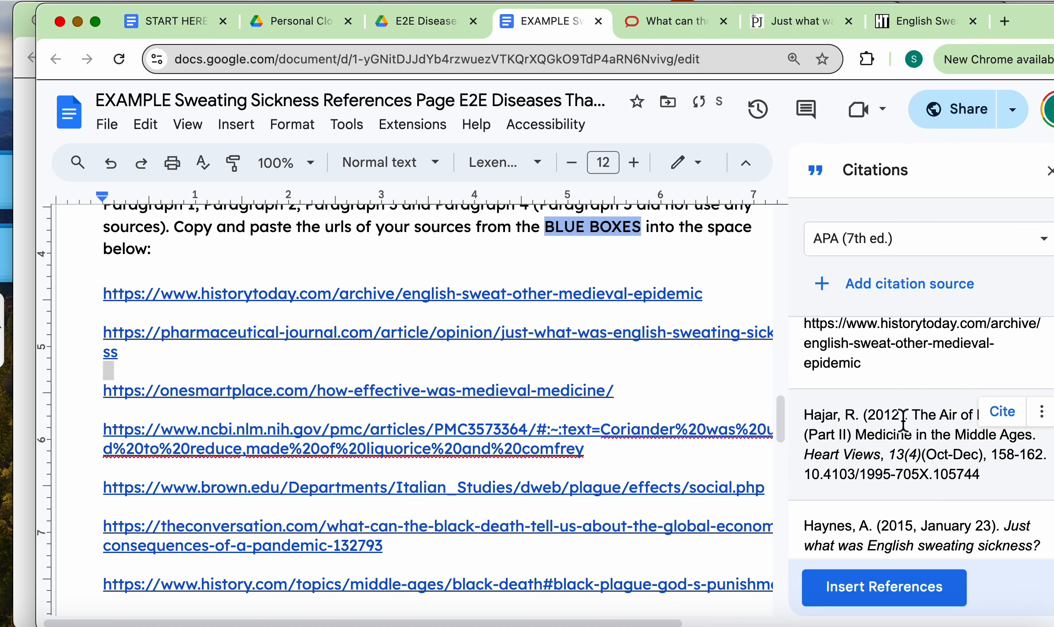
scroll(902, 421, "down", 2)
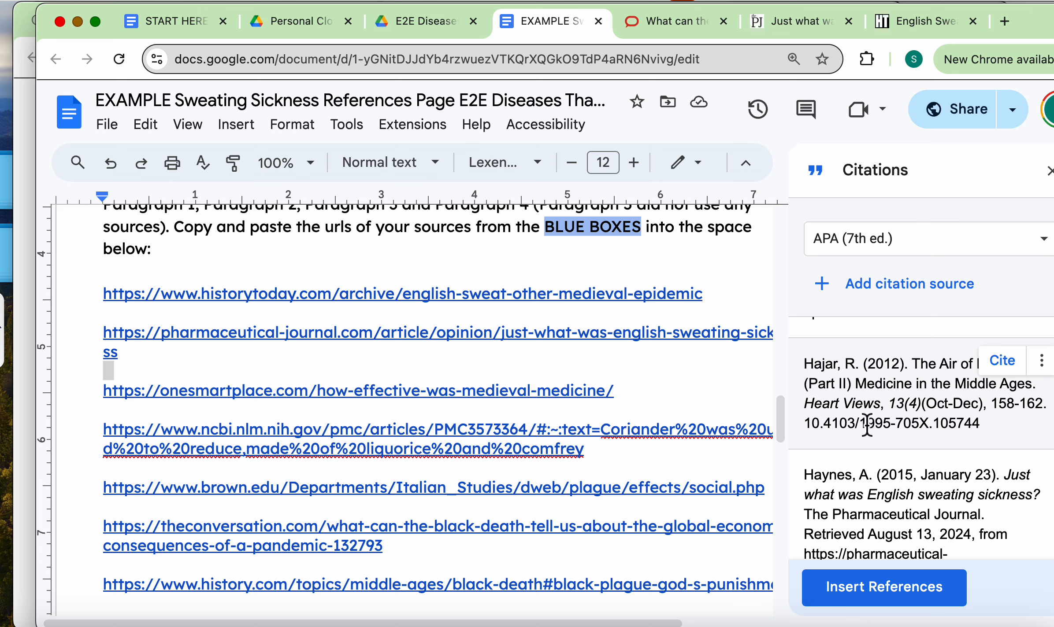
scroll(865, 425, "down", 2)
scroll(866, 425, "up", 3)
scroll(867, 426, "up", 3)
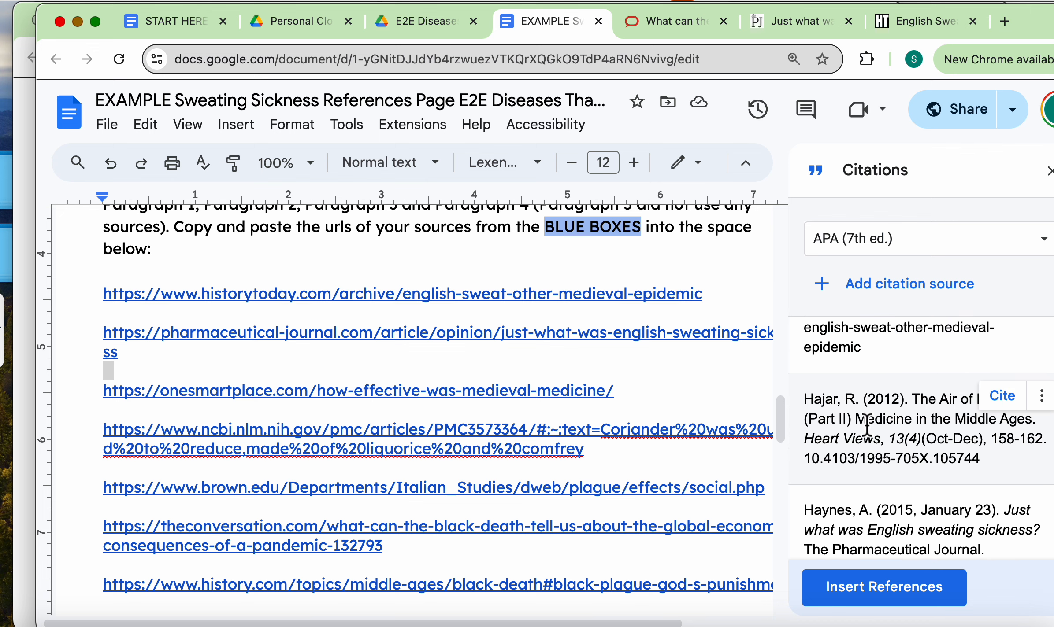
scroll(866, 423, "down", 1)
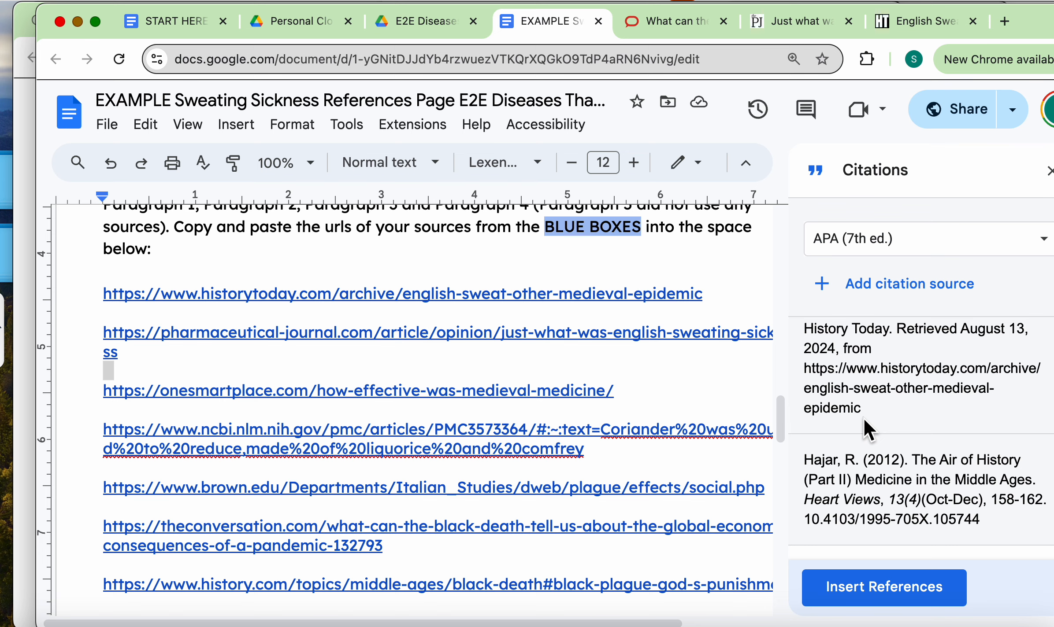
scroll(901, 489, "down", 2)
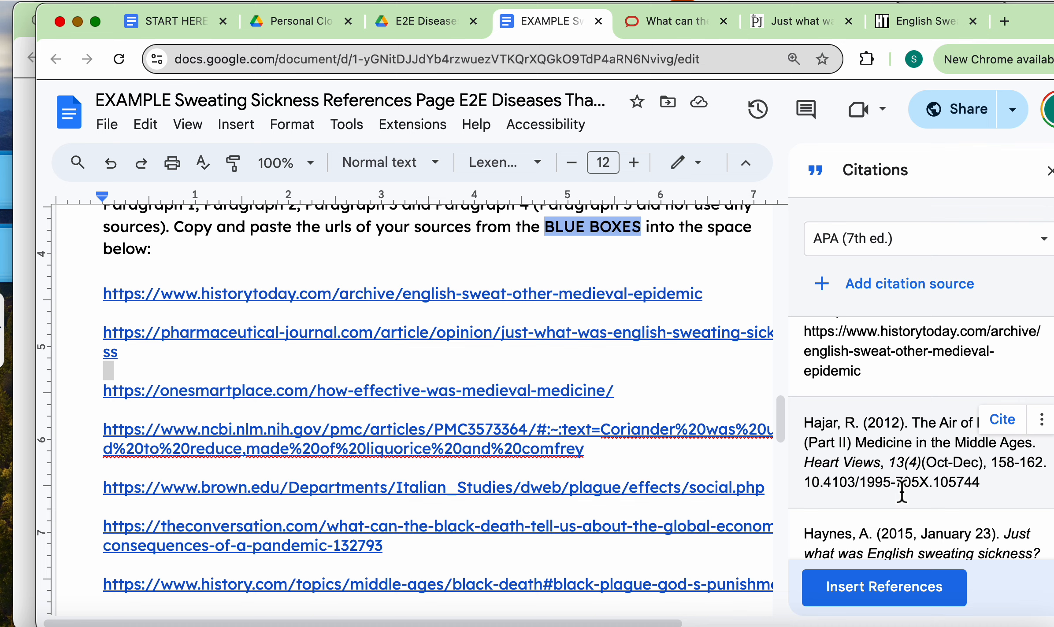
scroll(902, 493, "up", 3)
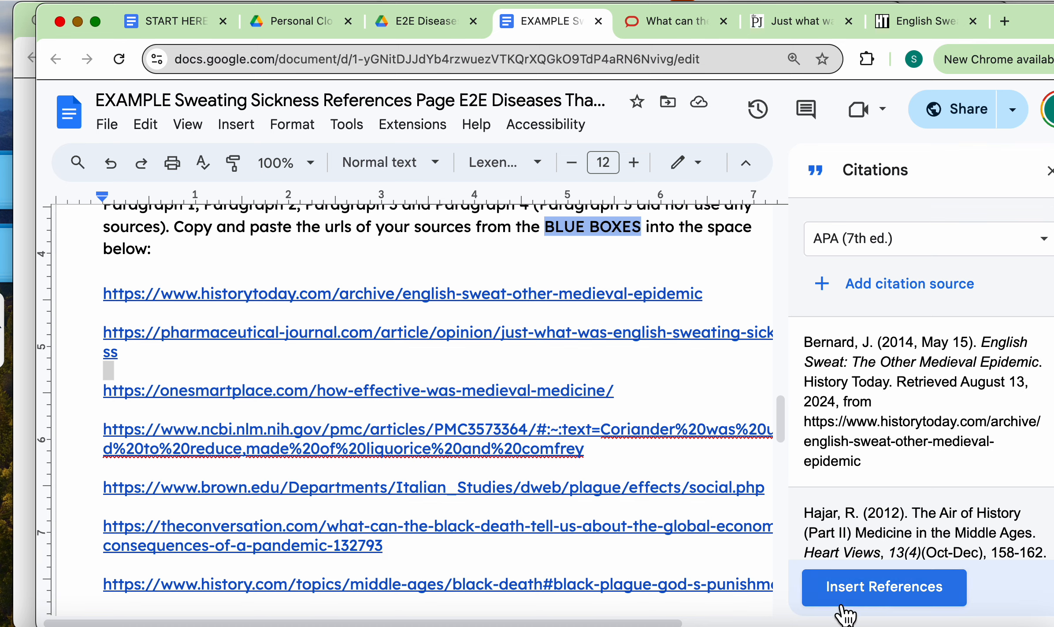
Start another citation source and bring up the article on the Black Death's global economic consequences, closing the Pharmaceutical Journal page
left_click(914, 287)
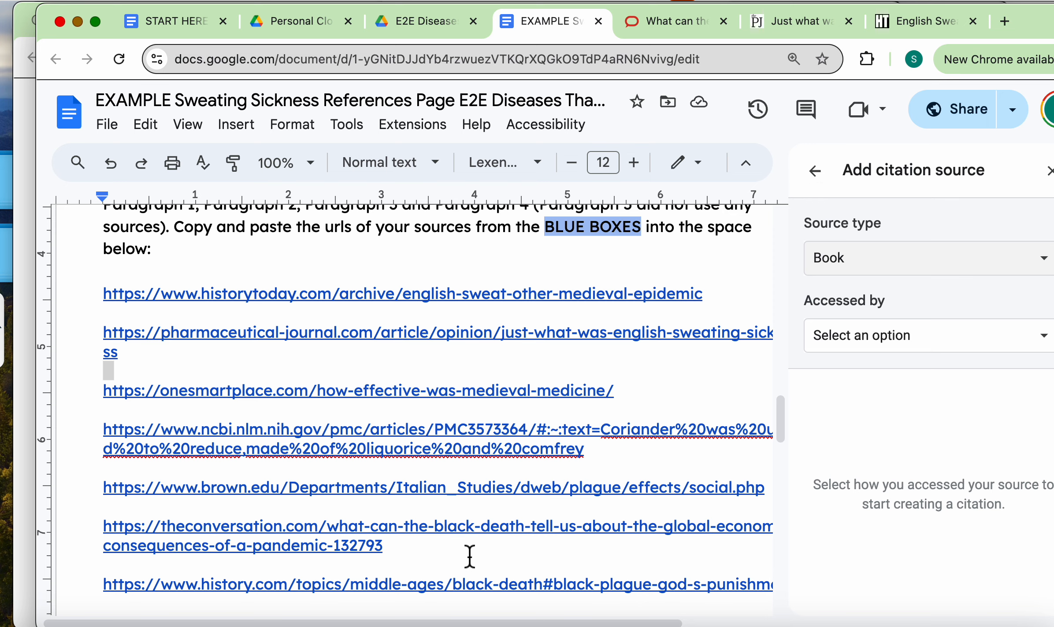
left_click(777, 22)
scroll(580, 442, "down", 5)
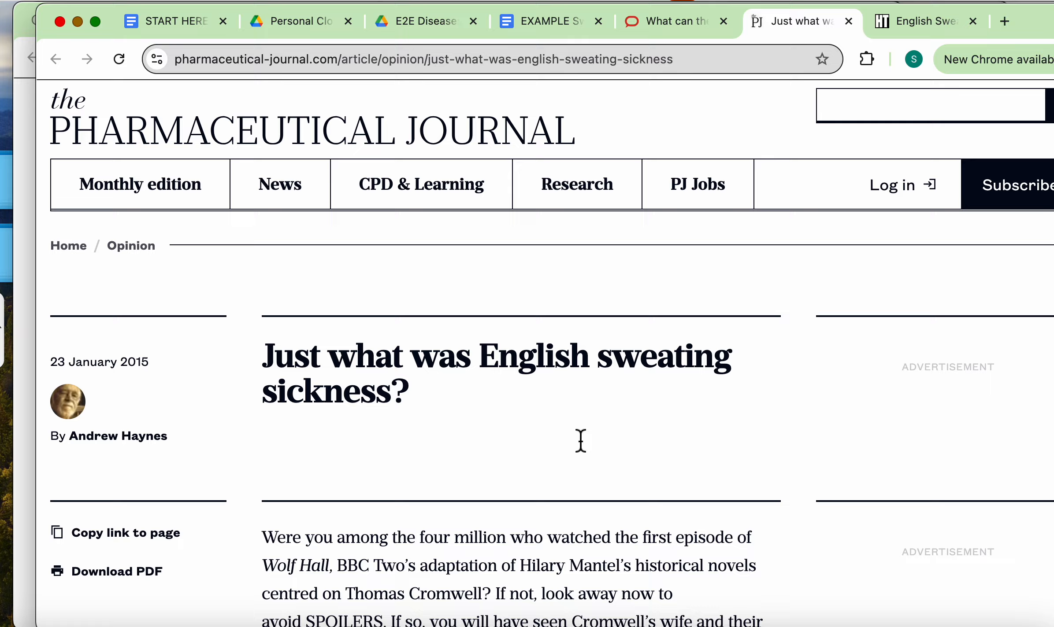
scroll(577, 435, "up", 2)
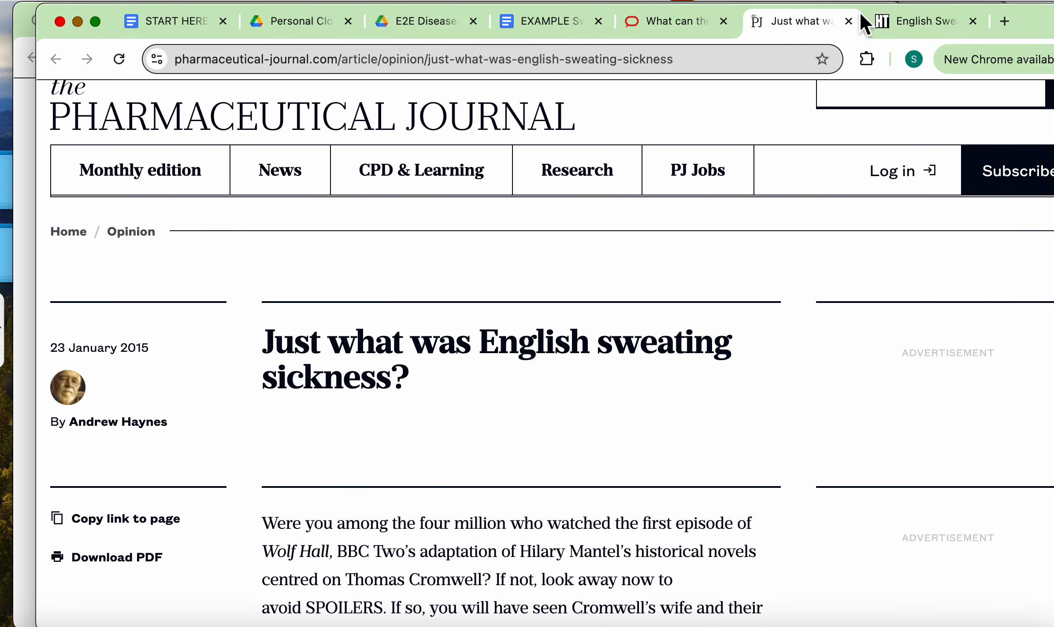
left_click(848, 21)
left_click(670, 20)
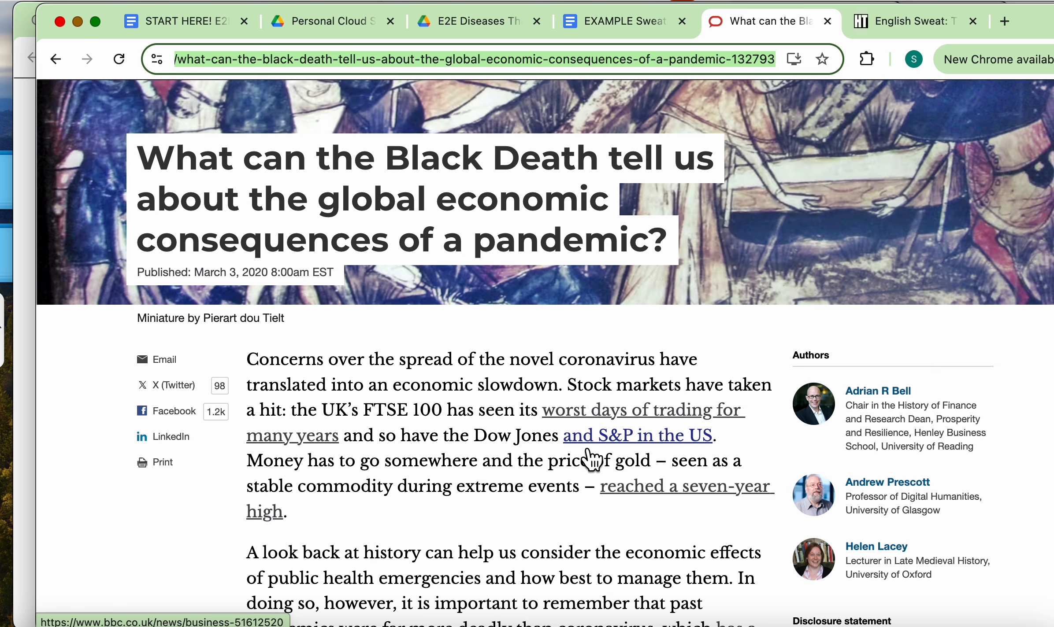
scroll(590, 459, "up", 3)
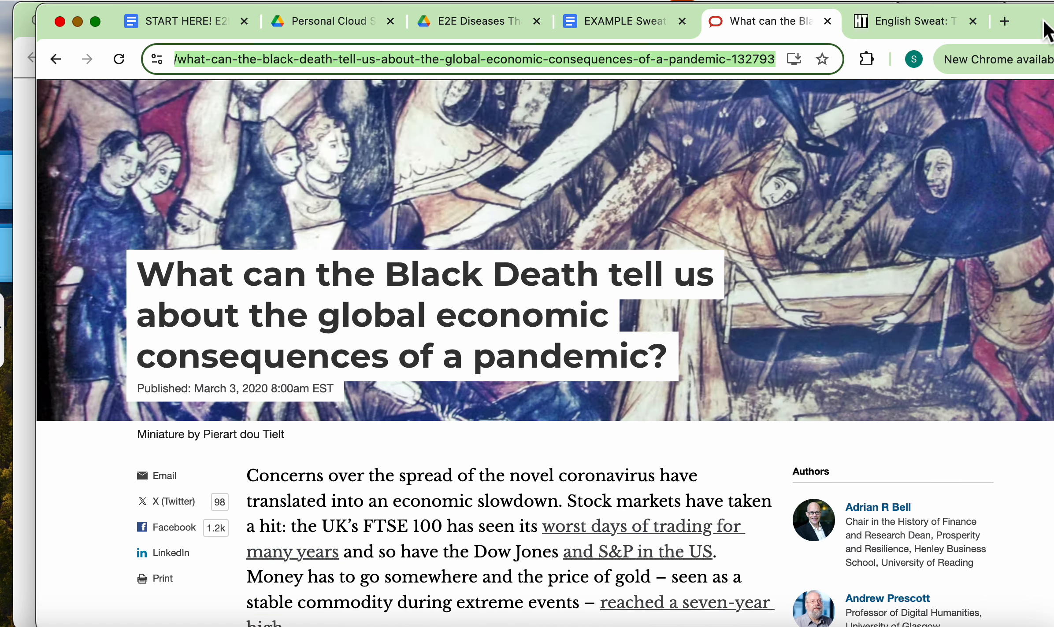
Look over the Black Death article's title, publication date and authors, and copy its full web address
scroll(962, 346, "down", 5)
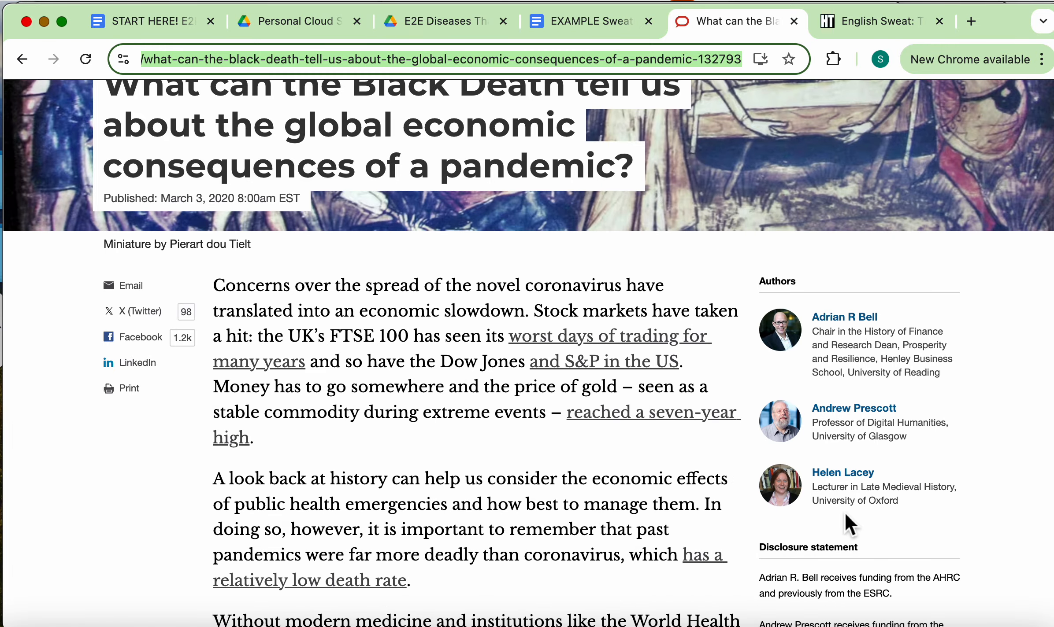
scroll(851, 524, "down", 3)
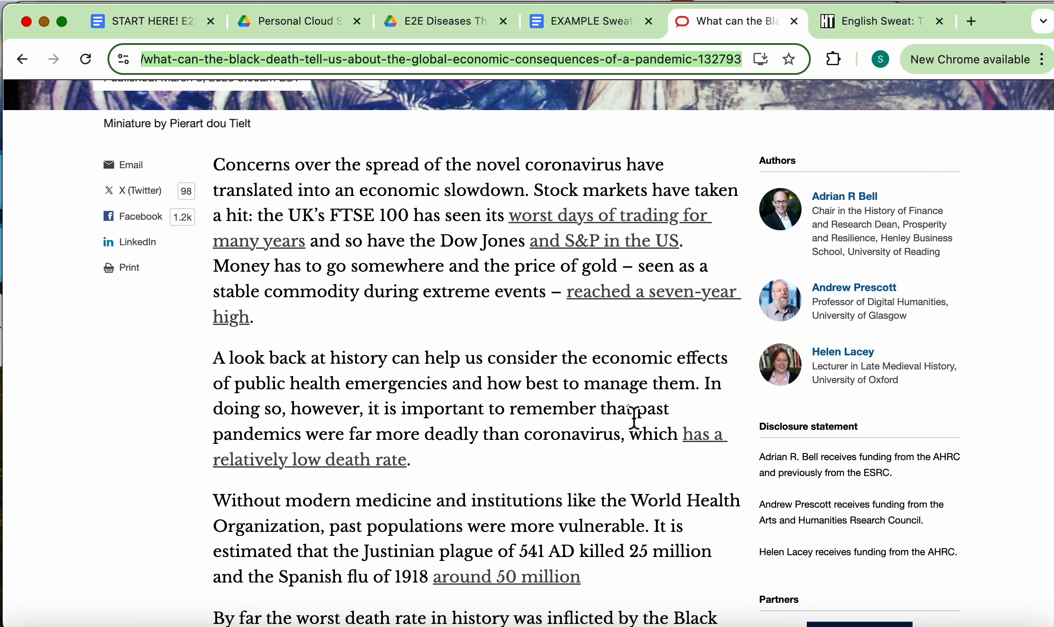
scroll(452, 278, "up", 15)
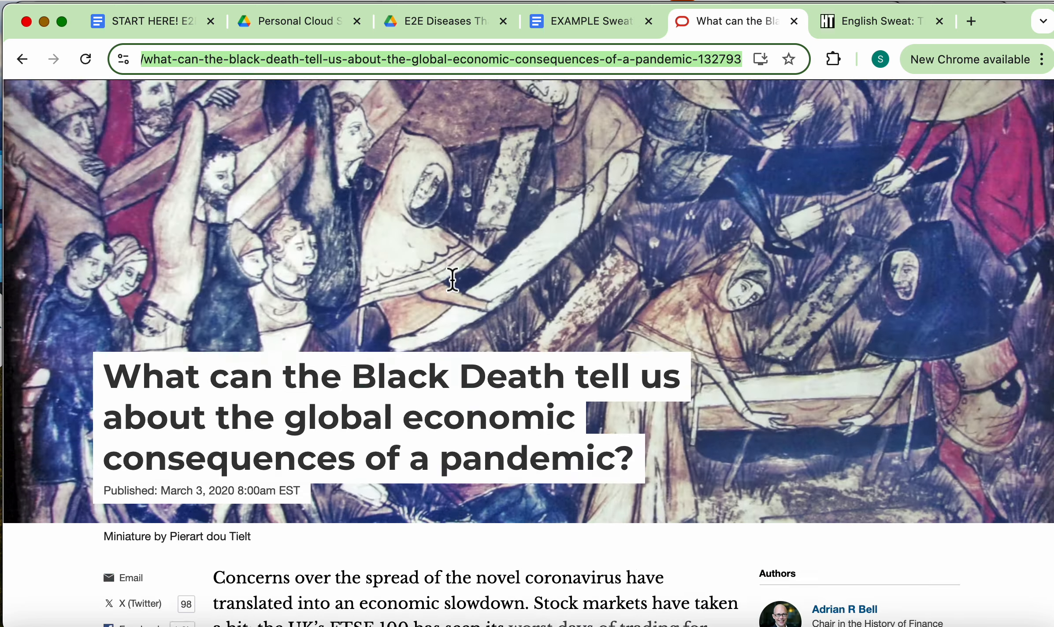
left_click(504, 60)
triple_click(504, 59)
key("cmd+c")
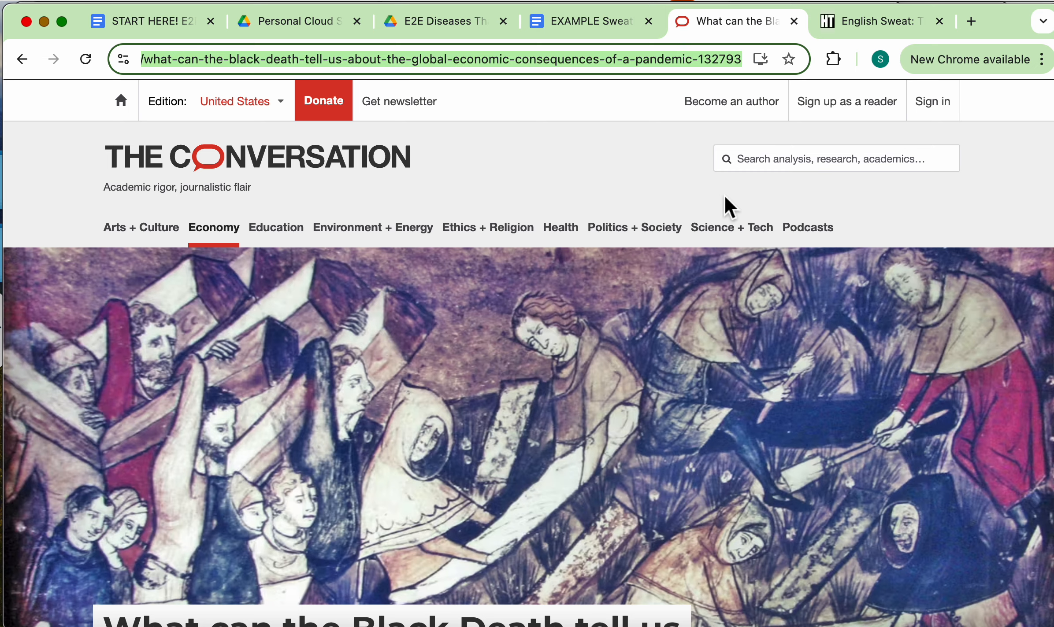
scroll(592, 256, "down", 5)
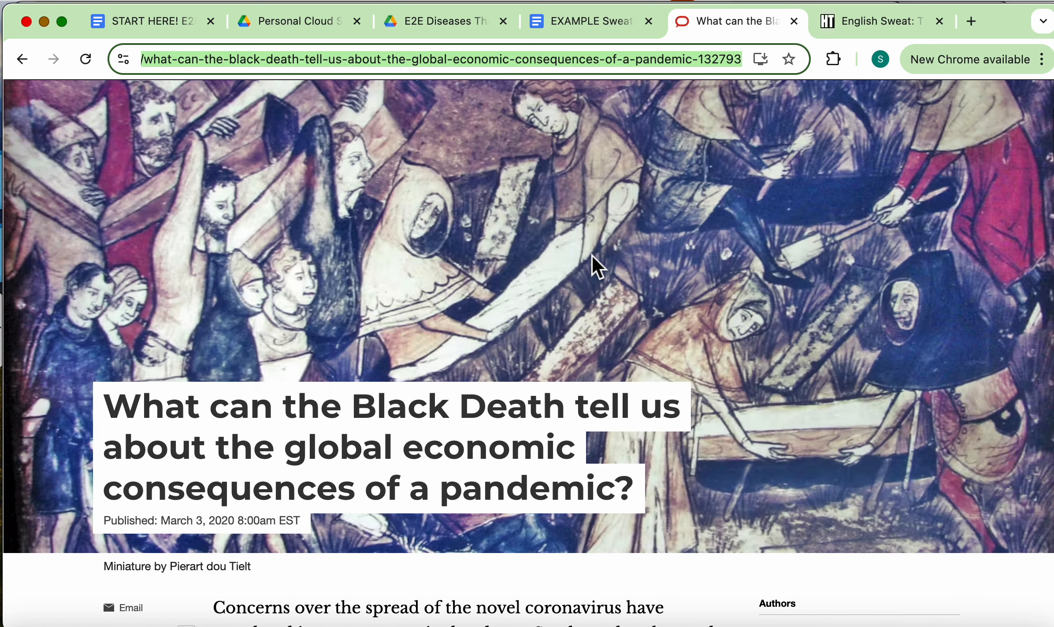
scroll(592, 256, "down", 3)
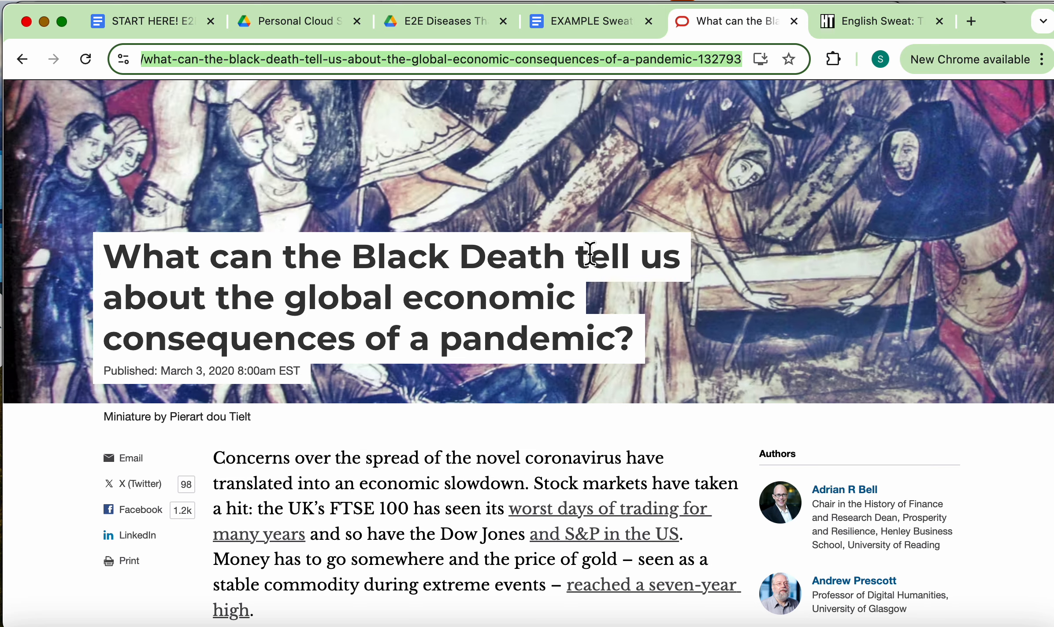
Set the new citation's source type to Website in the essay document and search with the copied Conversation article URL
left_click(569, 24)
left_click(810, 267)
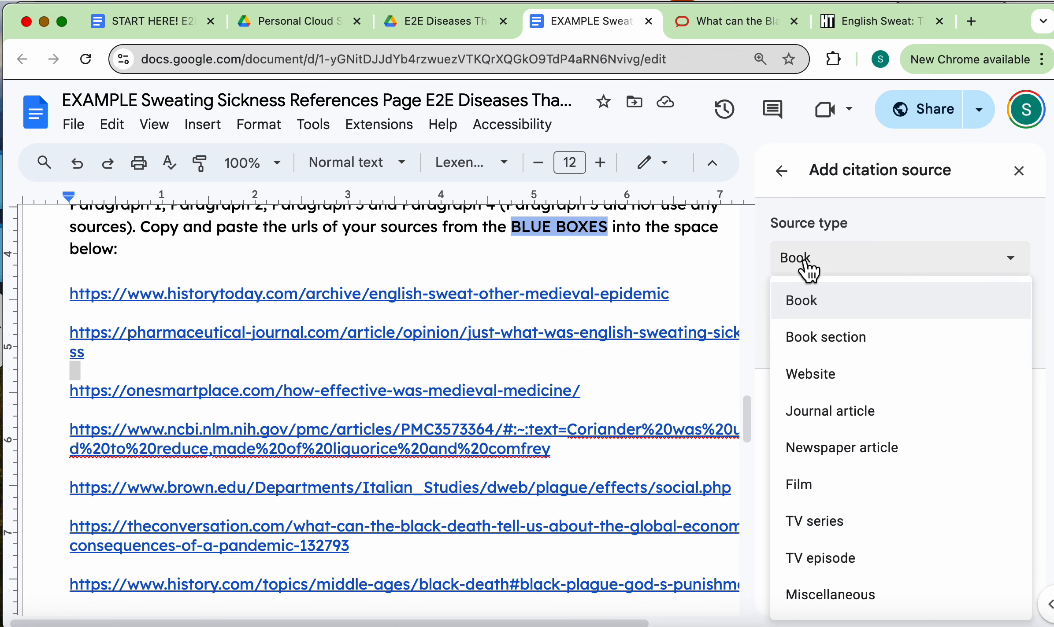
left_click(820, 392)
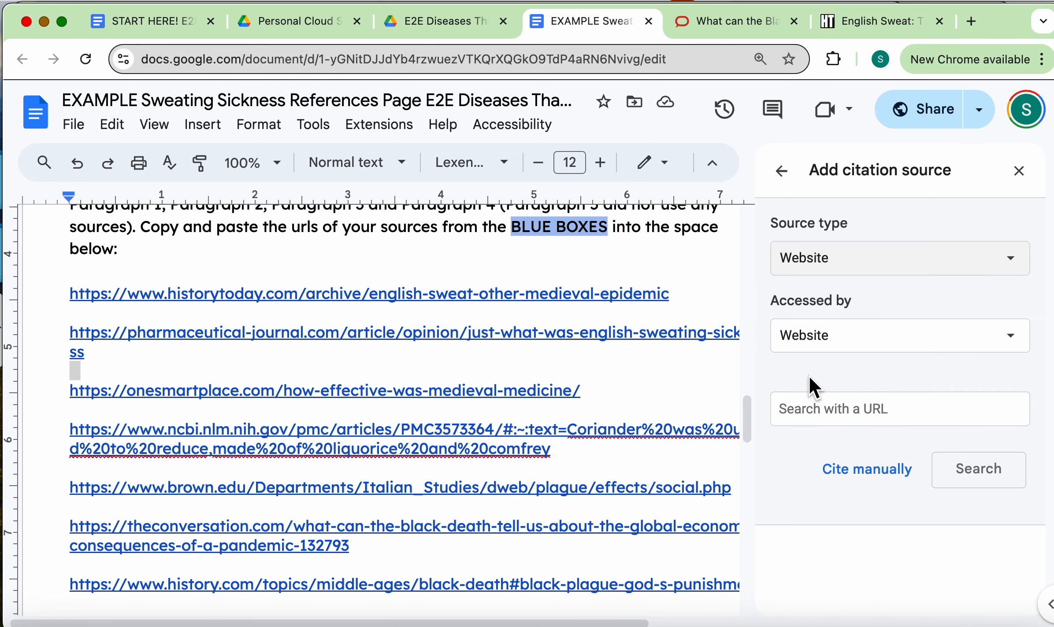
left_click(839, 421)
key("cmd+v")
left_click(989, 480)
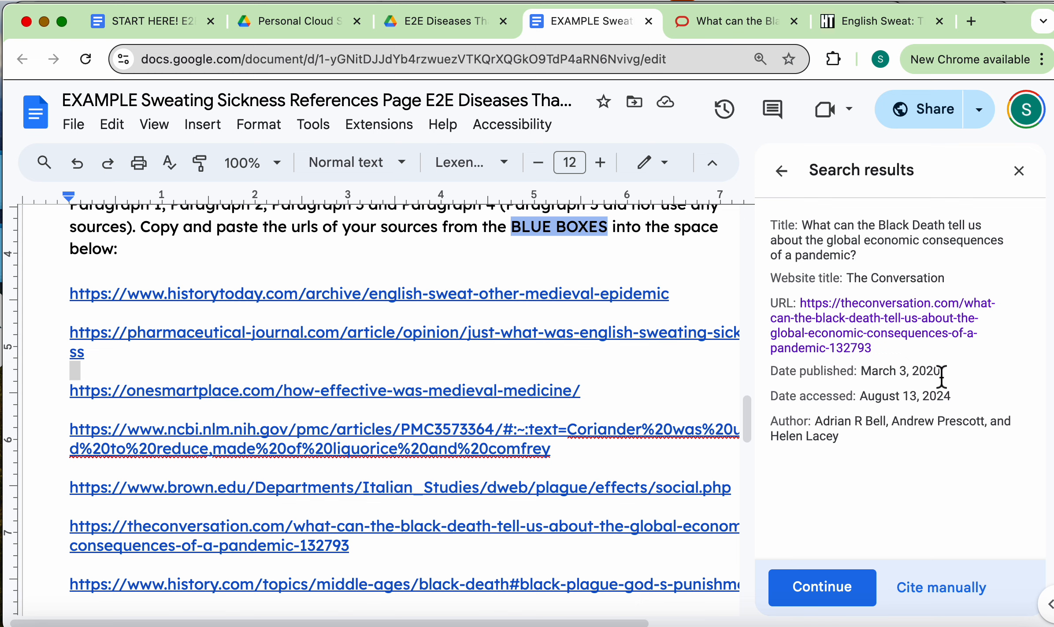
Check the found citation details against the article page, then accept them and add the Conversation article as a citation source
left_click(722, 26)
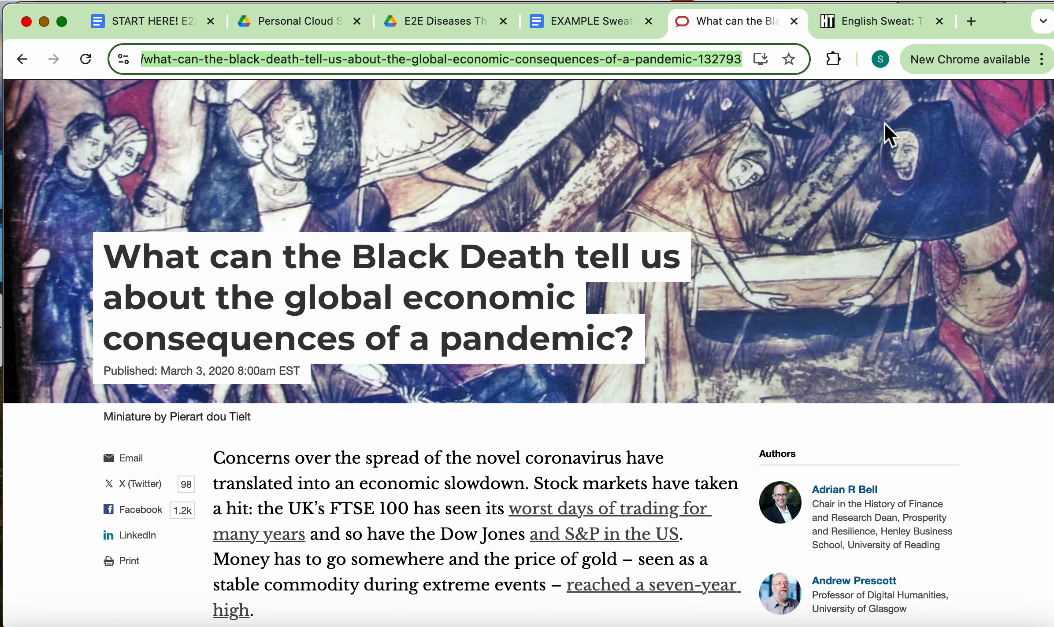
left_click(590, 22)
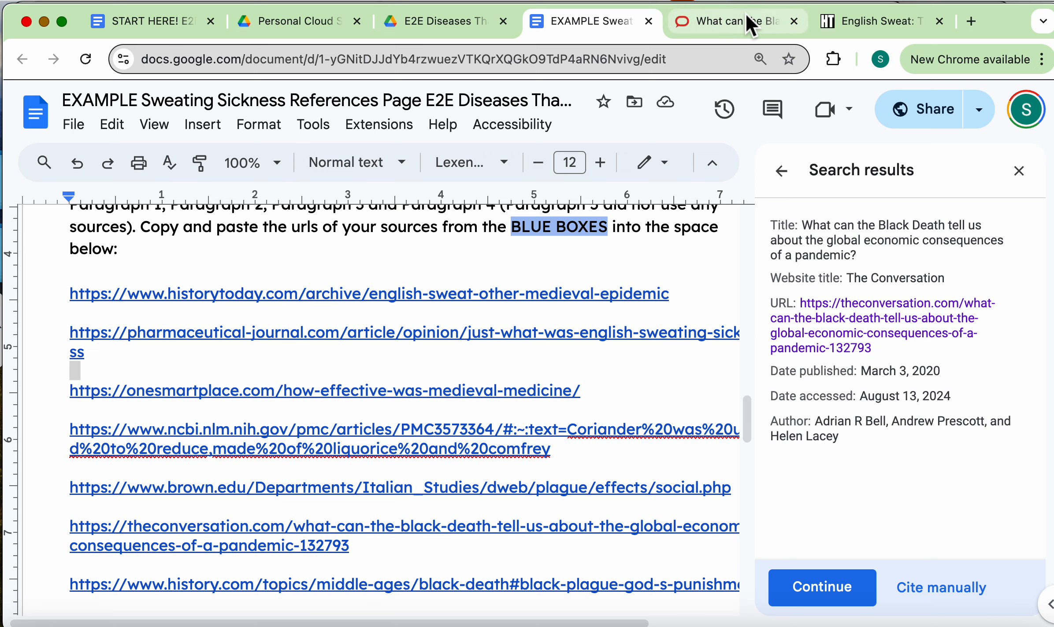
left_click(698, 32)
scroll(725, 382, "down", 3)
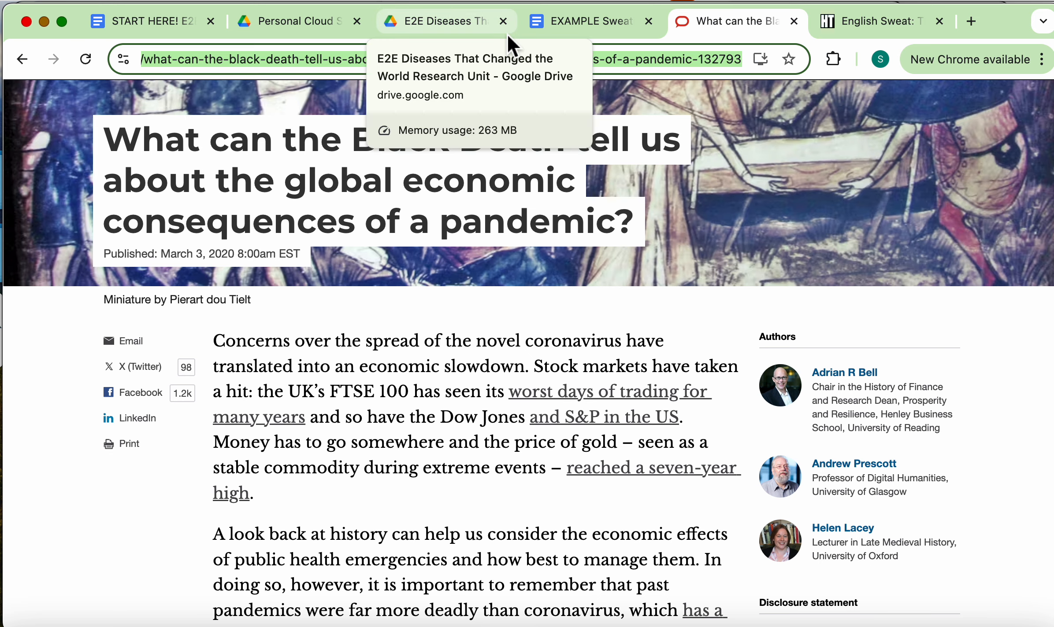
left_click(588, 36)
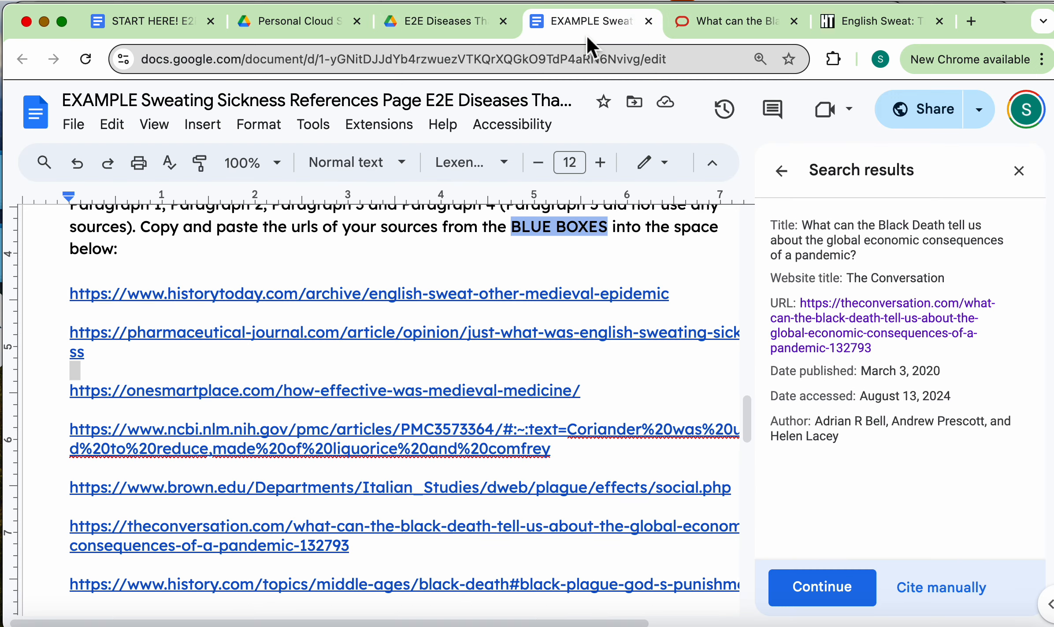
left_click(842, 595)
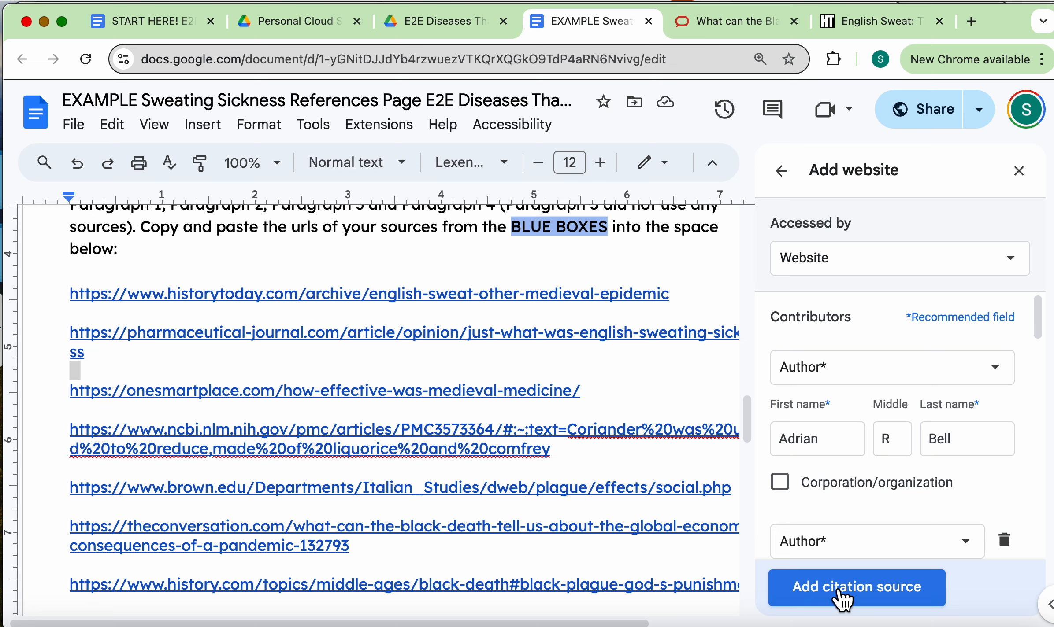
left_click(843, 595)
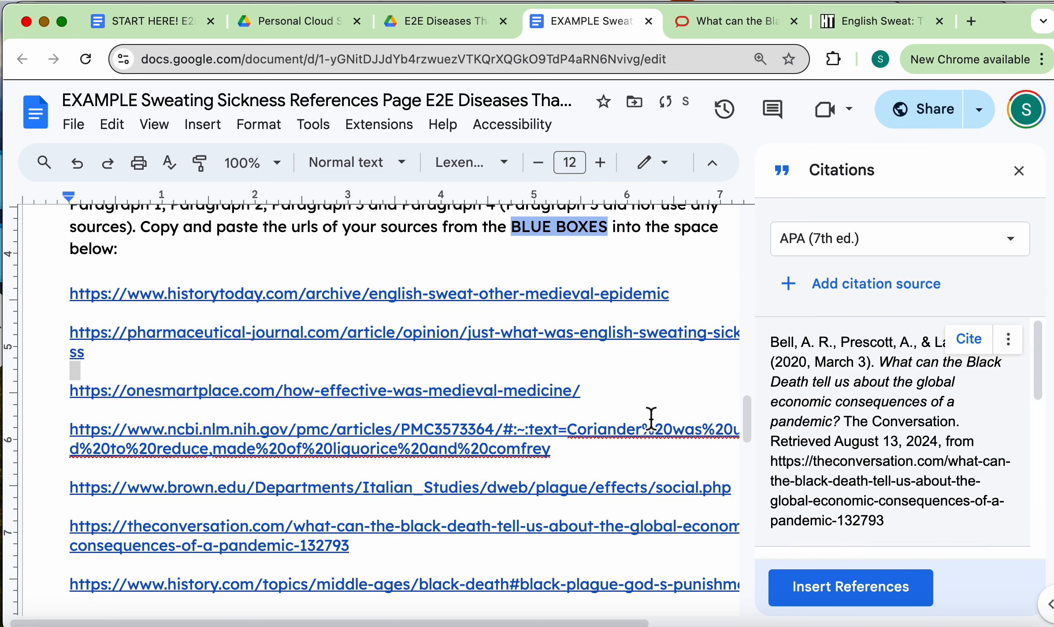
Insert the APA references list at the start of the blank page after the Create References Page Entries section and look through it
scroll(294, 371, "up", 1)
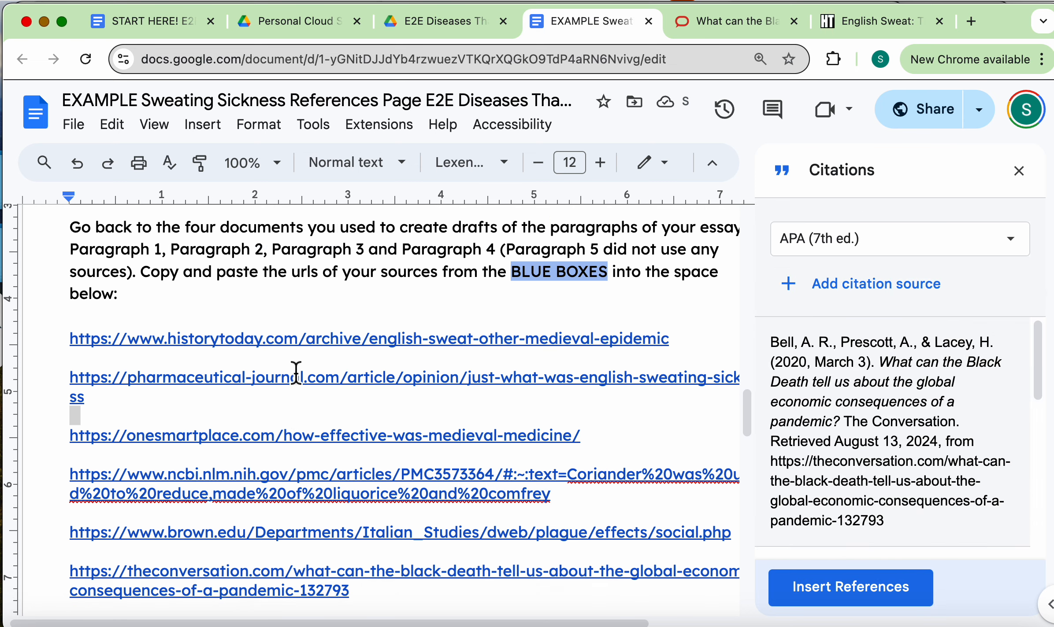
scroll(294, 371, "down", 3)
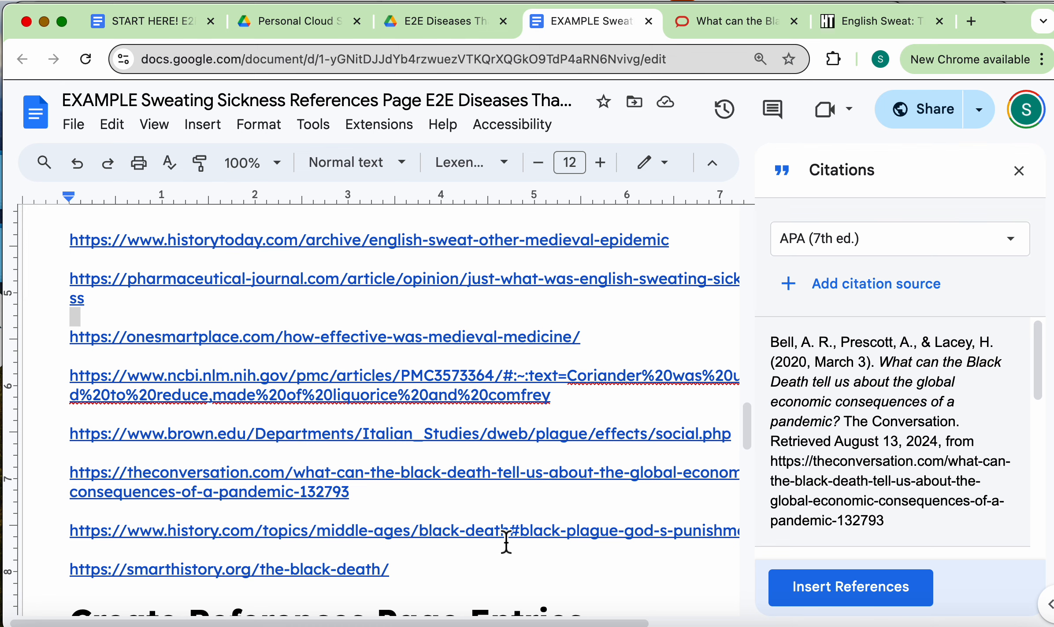
scroll(506, 546, "down", 3)
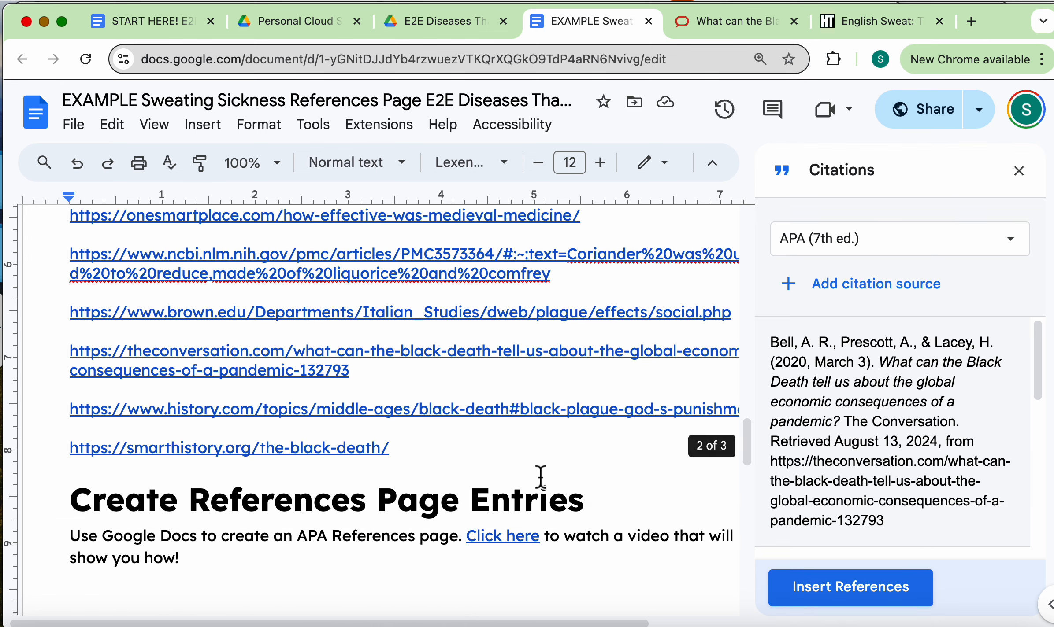
scroll(541, 476, "down", 8)
left_click(386, 434)
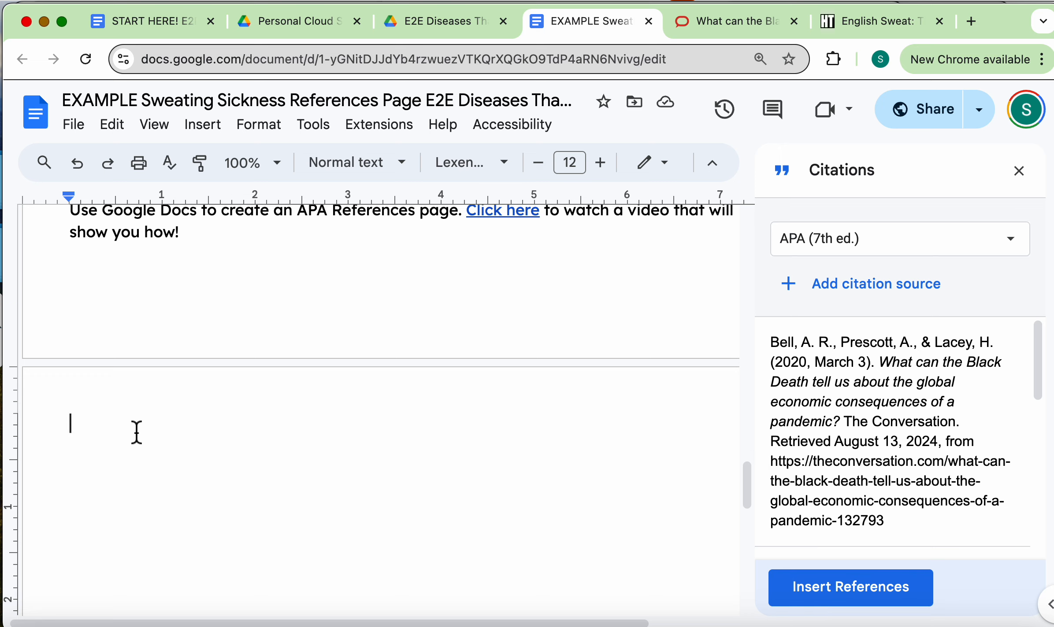
scroll(106, 383, "up", 5)
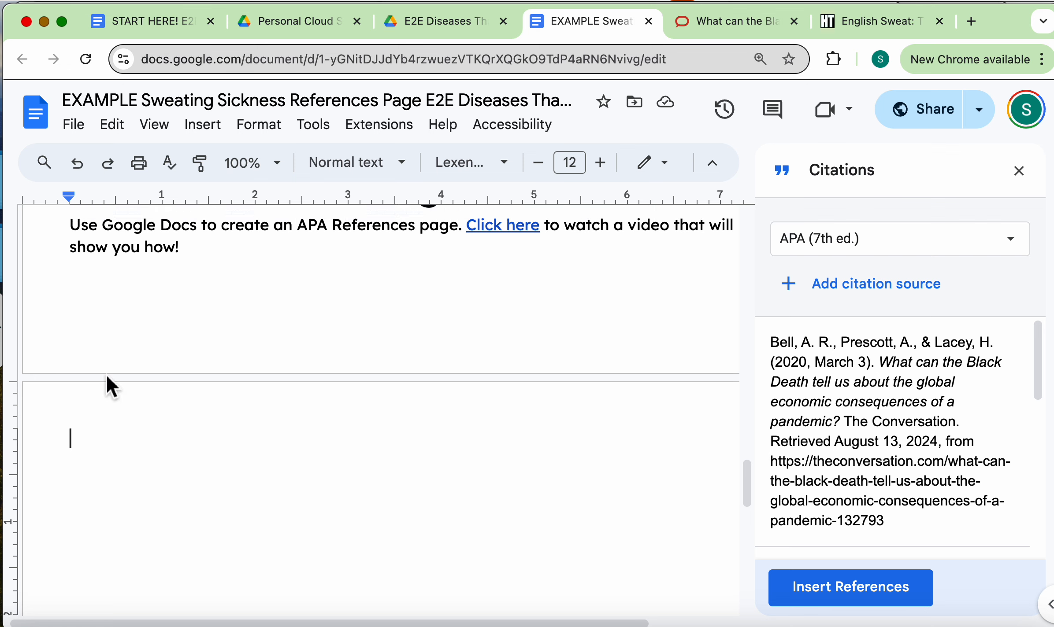
mouse_move(230, 287)
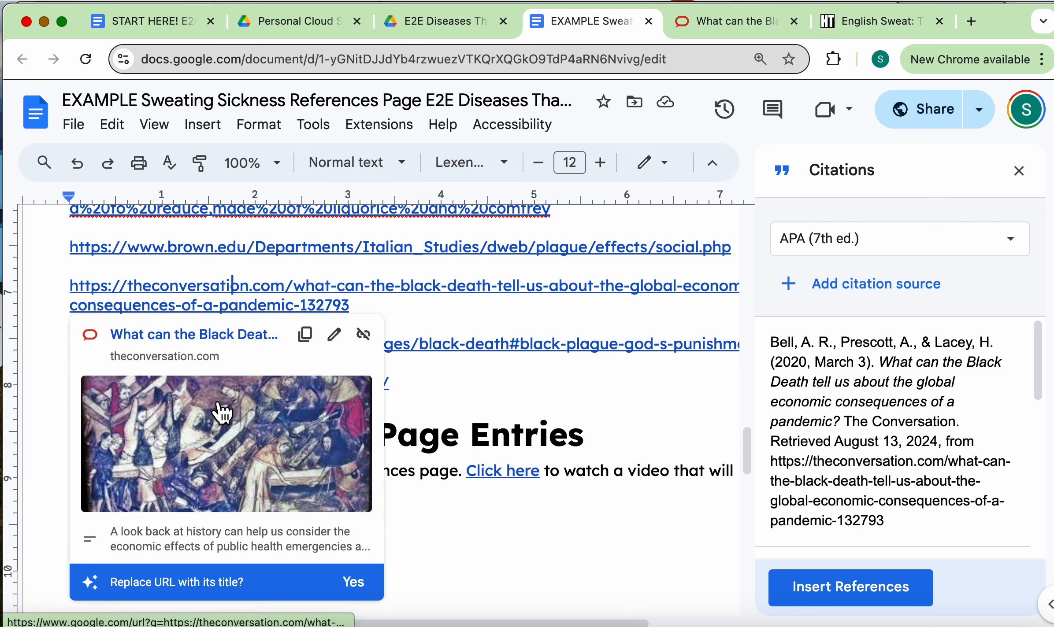
scroll(608, 512, "down", 4)
left_click(153, 543)
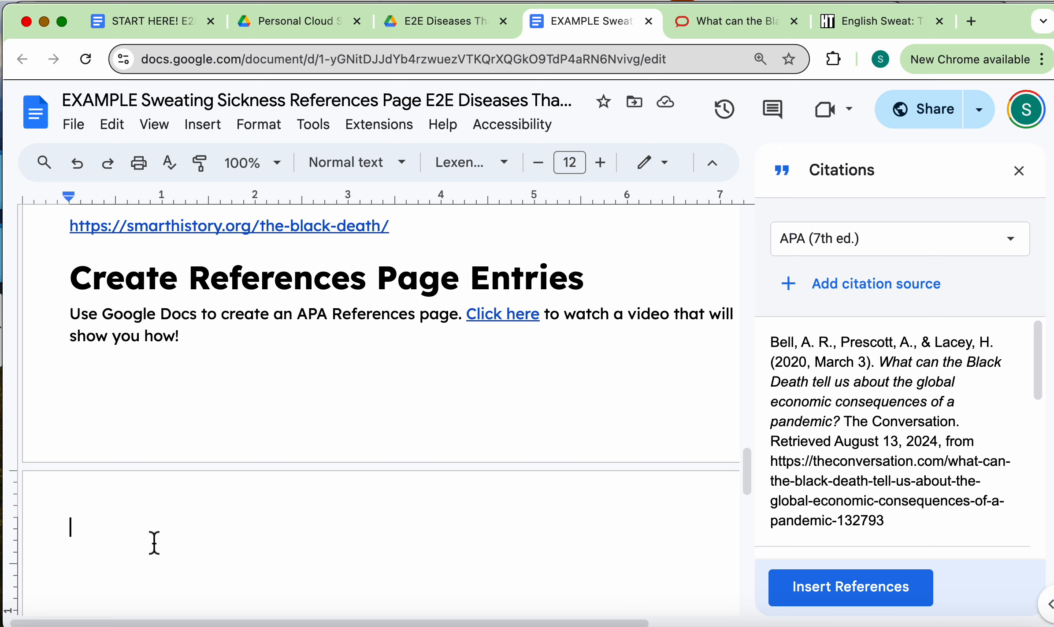
left_click(886, 604)
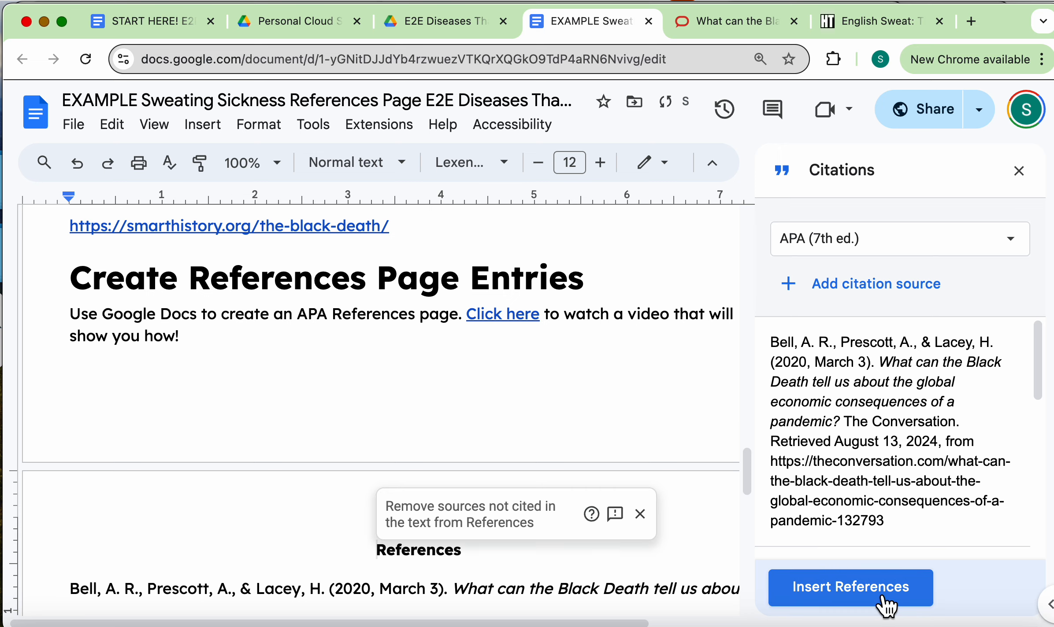
scroll(494, 478, "down", 10)
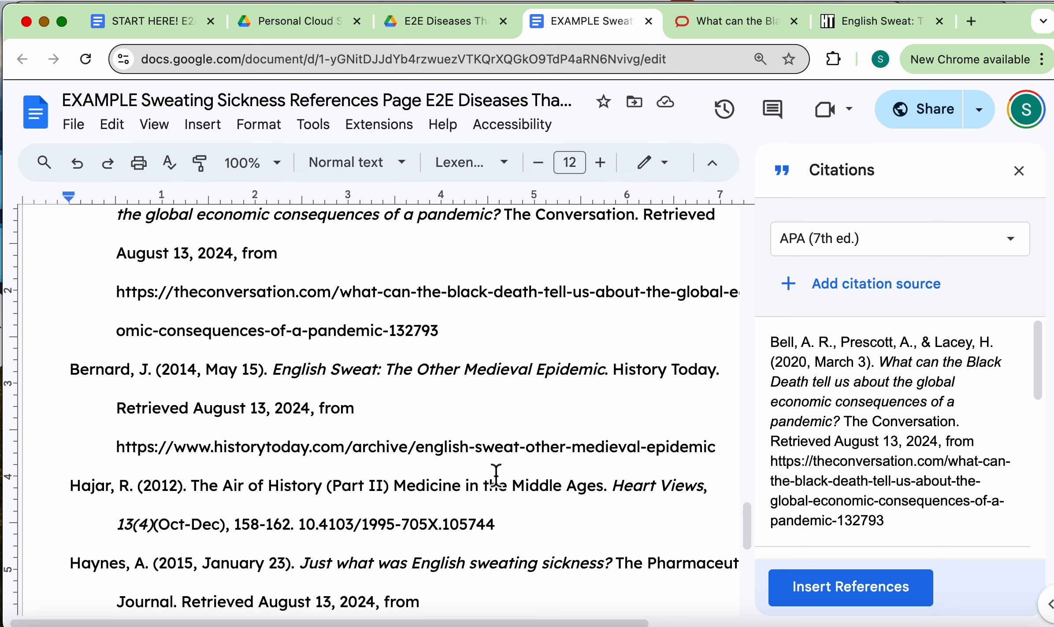
Close the citations sidebar and dismiss the notice about removing sources not cited in the text
left_click(1019, 172)
scroll(613, 337, "up", 4)
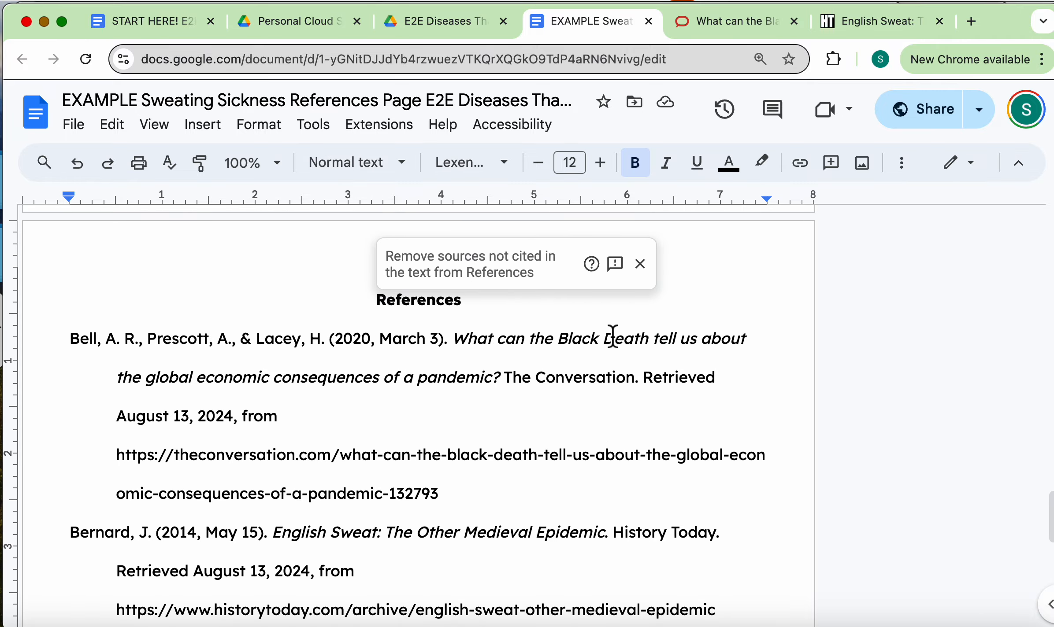
left_click(641, 264)
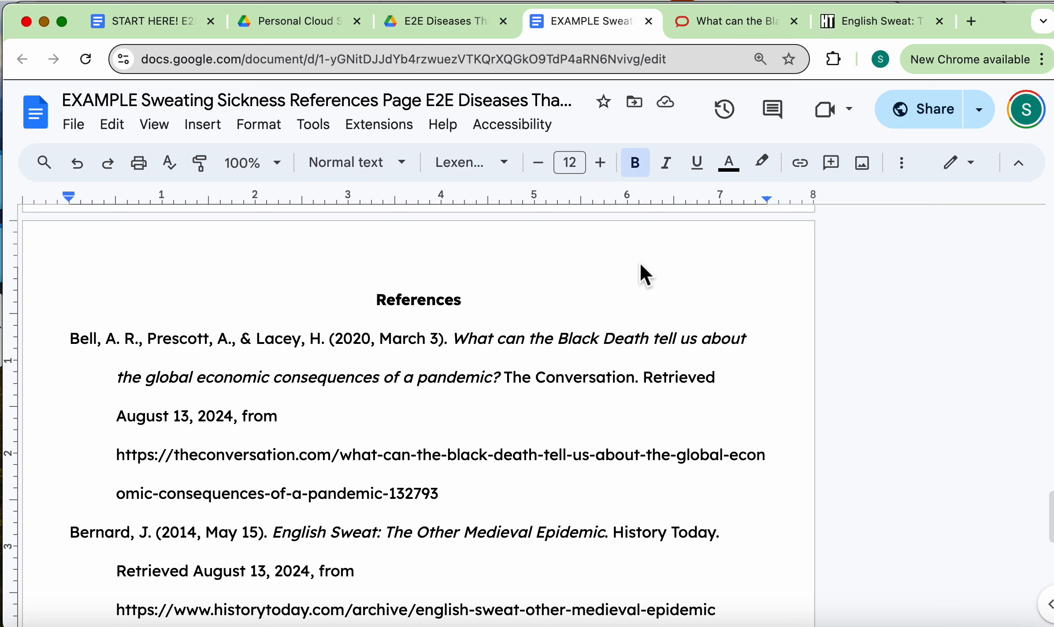
Change the font of the whole references list, from the References heading through the last entry, to Times New Roman
left_click_drag(376, 299, 572, 514)
scroll(589, 445, "down", 8)
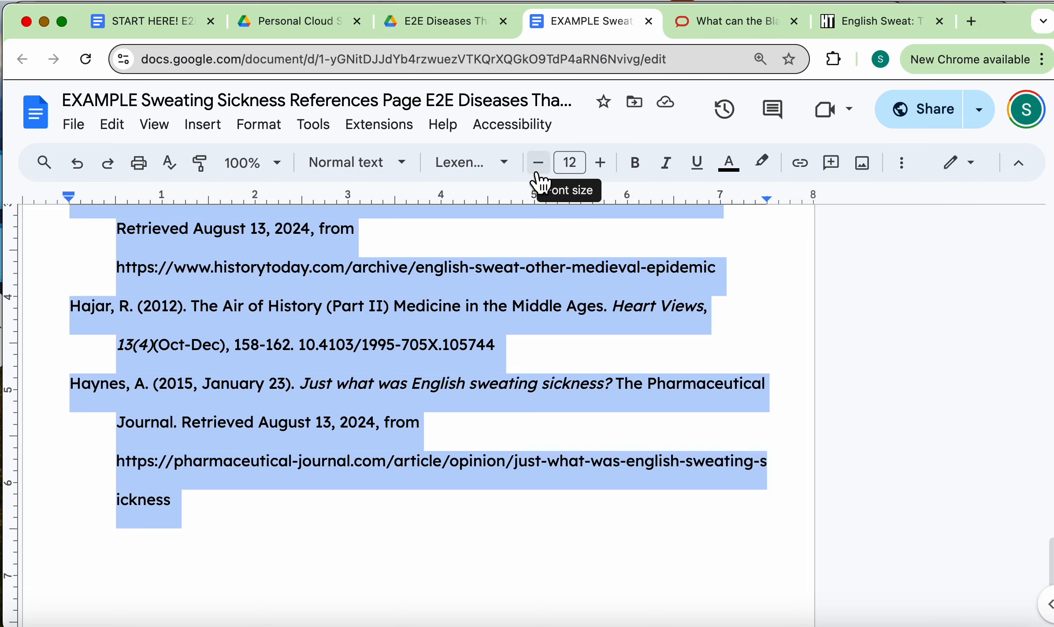
left_click(513, 171)
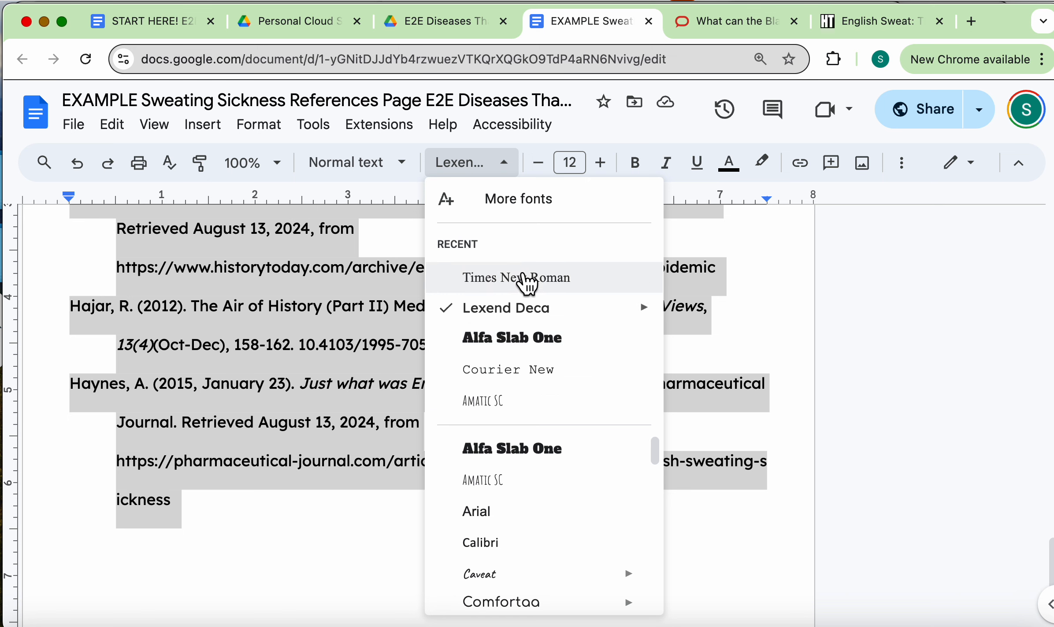
left_click(516, 277)
left_click(501, 459)
scroll(502, 460, "up", 10)
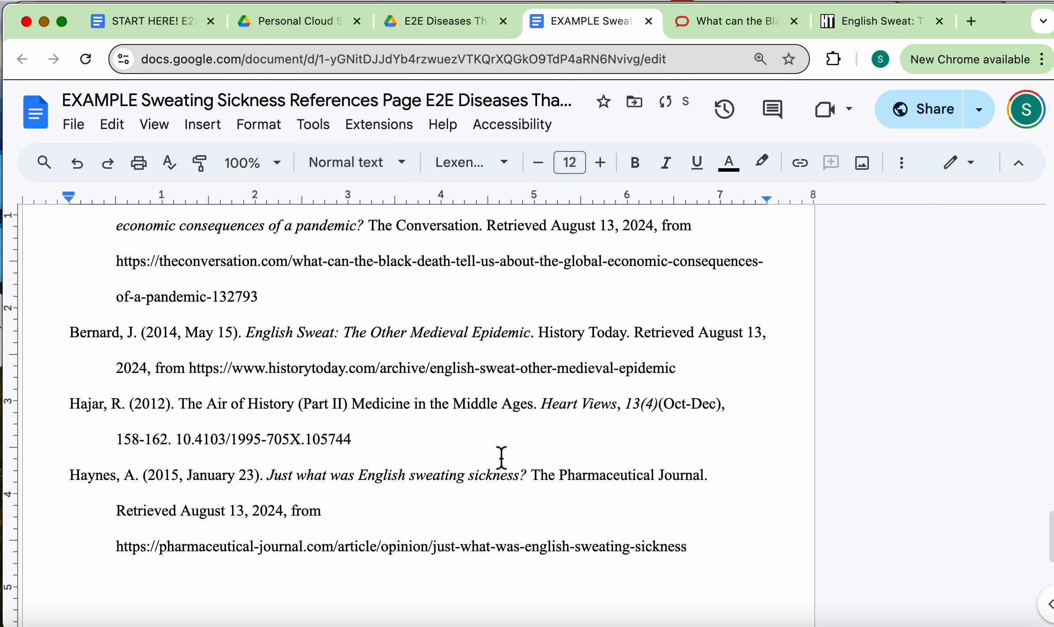
scroll(502, 458, "down", 3)
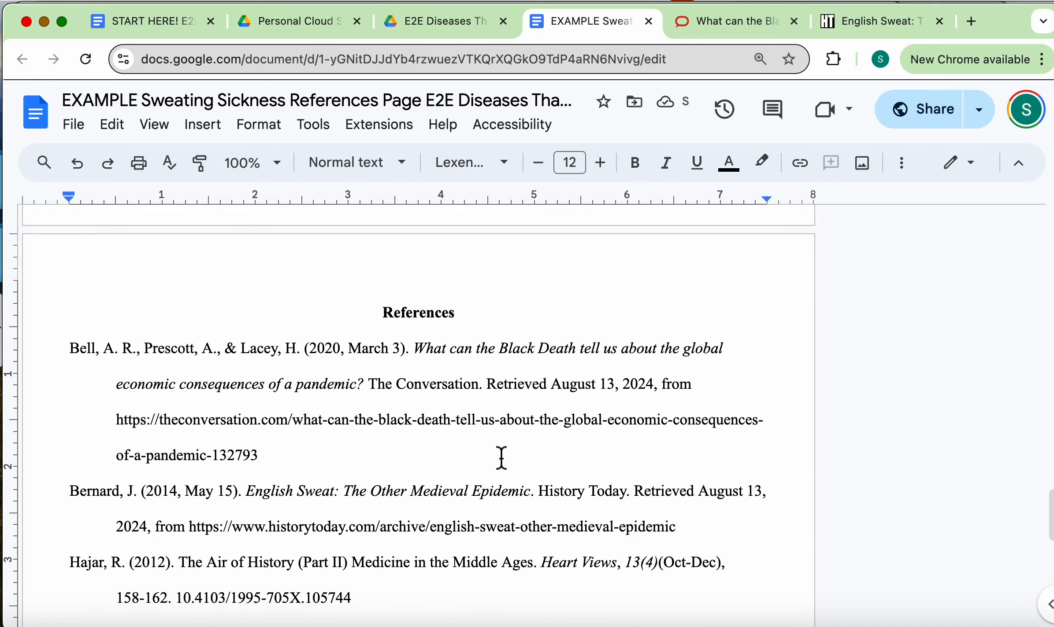